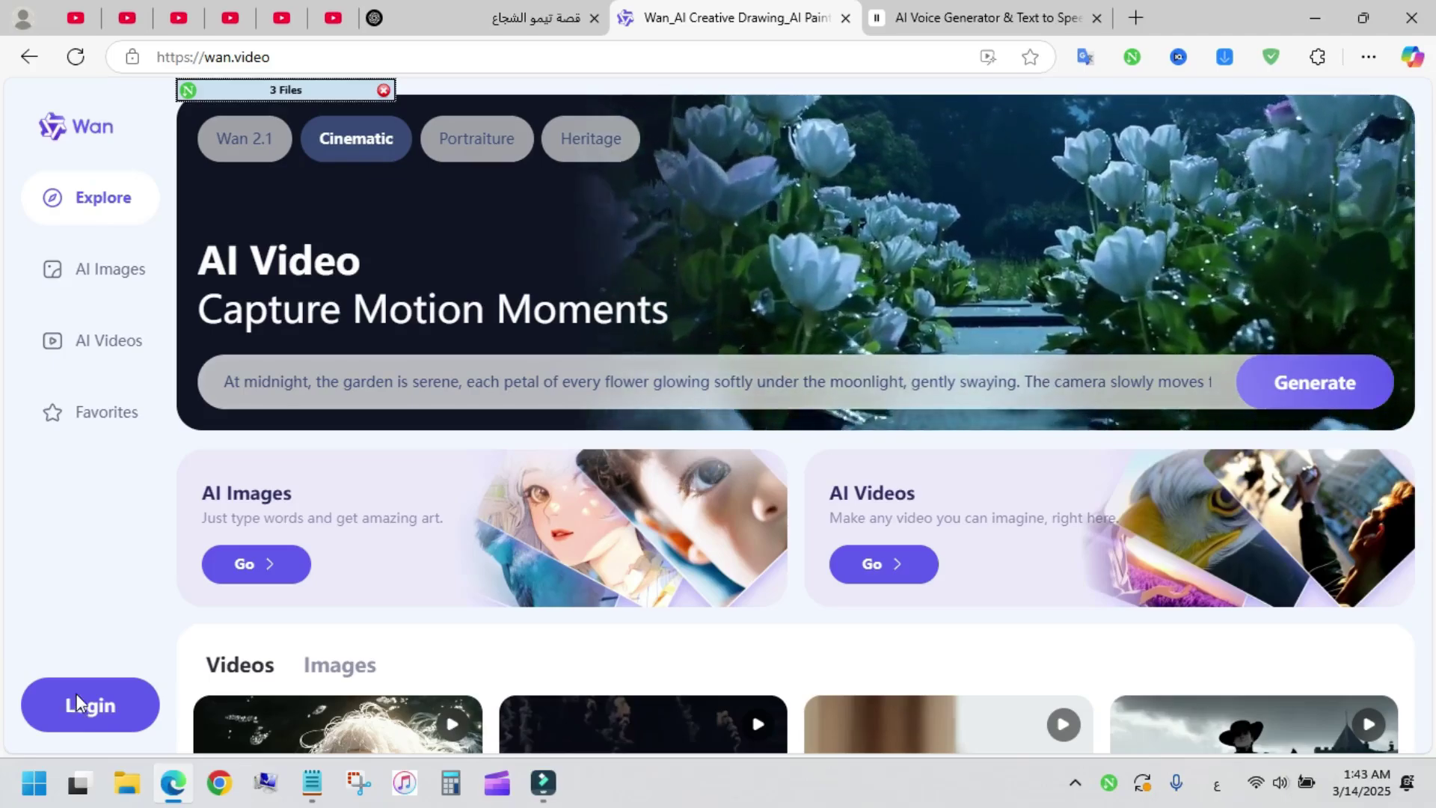
Step: Log in to Wan with the Google account and agree to continue to wan.video
{"action": "left_click", "coordinate": [81, 710]}
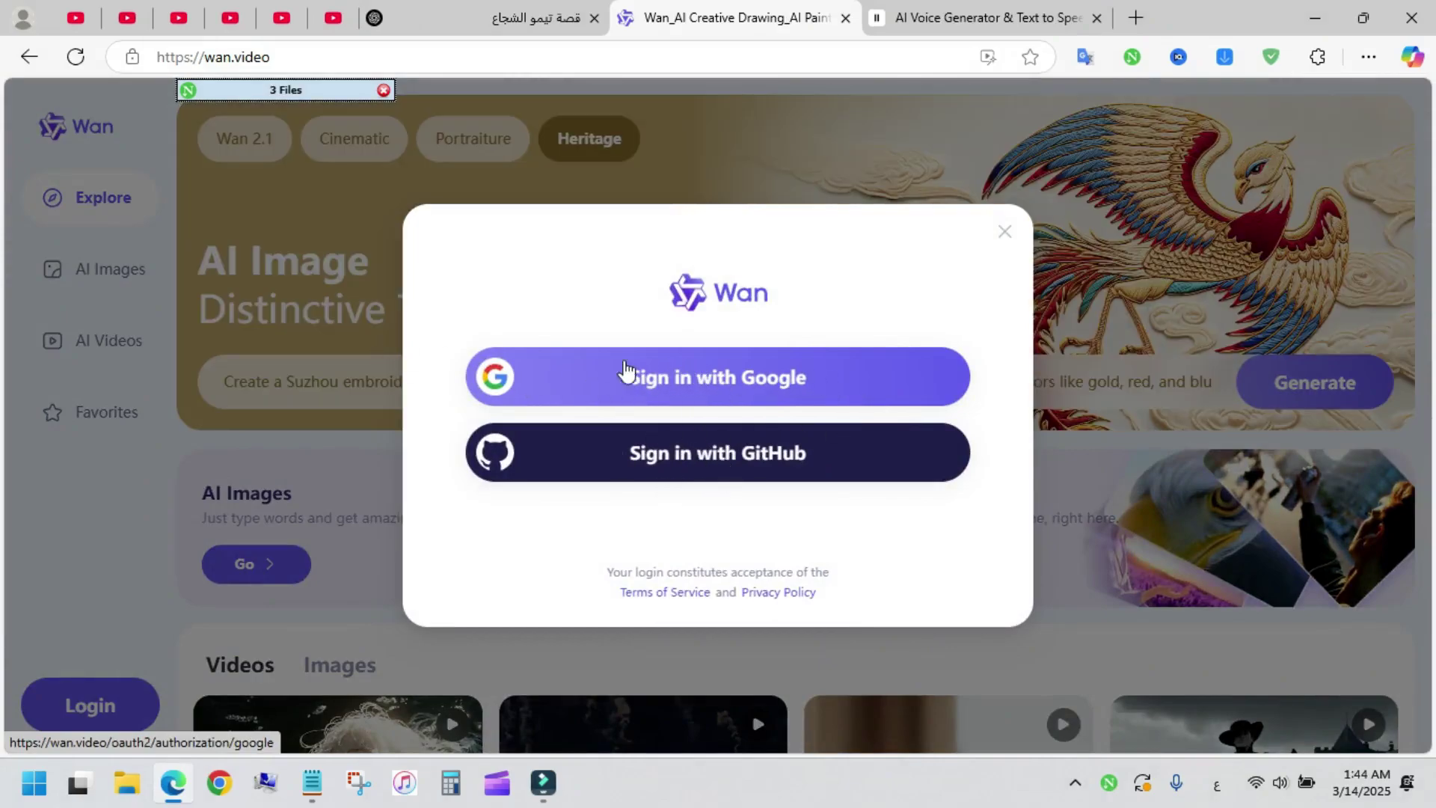
{"action": "left_click", "coordinate": [652, 379]}
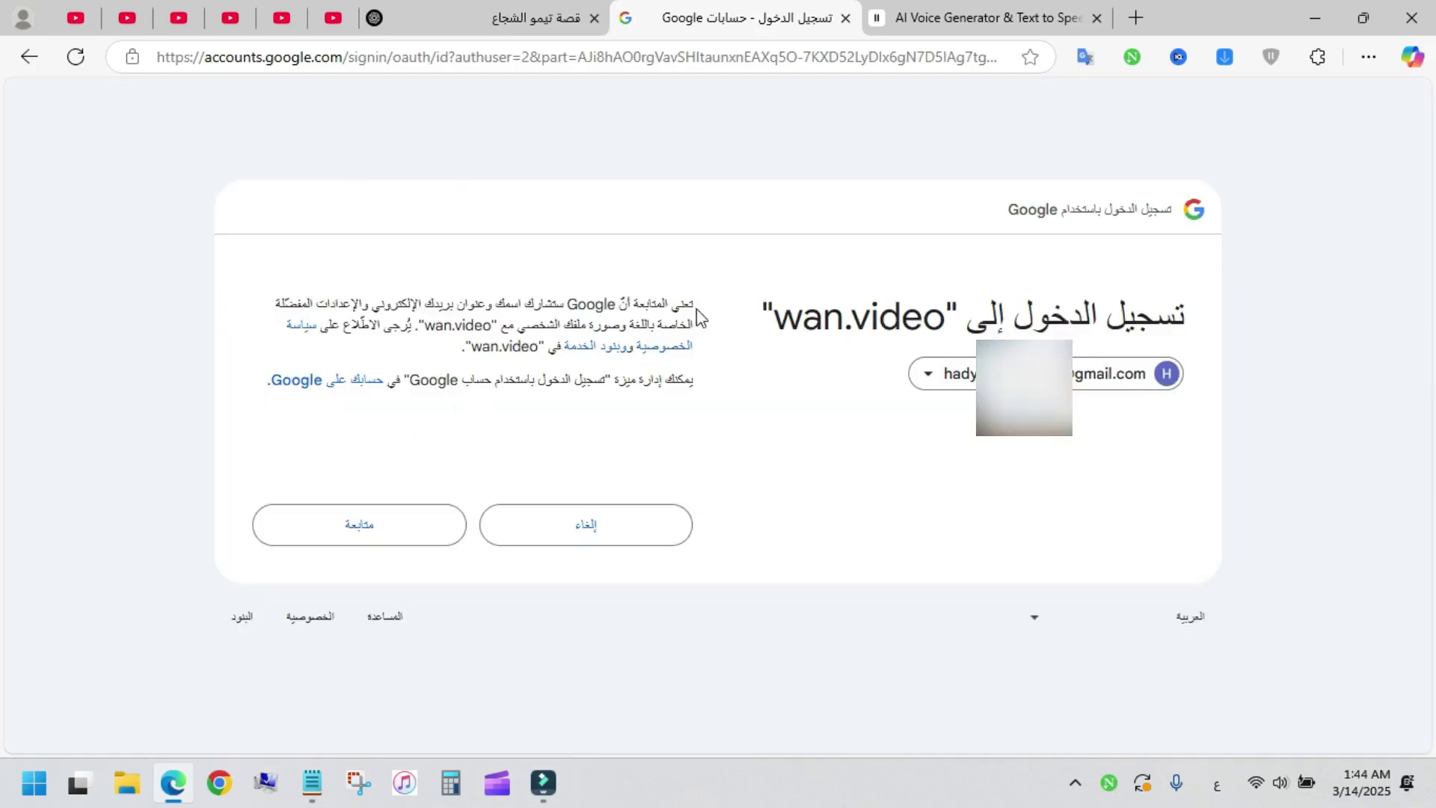
{"action": "left_click_drag", "start_coordinate": [697, 308], "coordinate": [277, 367]}
{"action": "left_click", "coordinate": [329, 353]}
{"action": "left_click", "coordinate": [313, 546]}
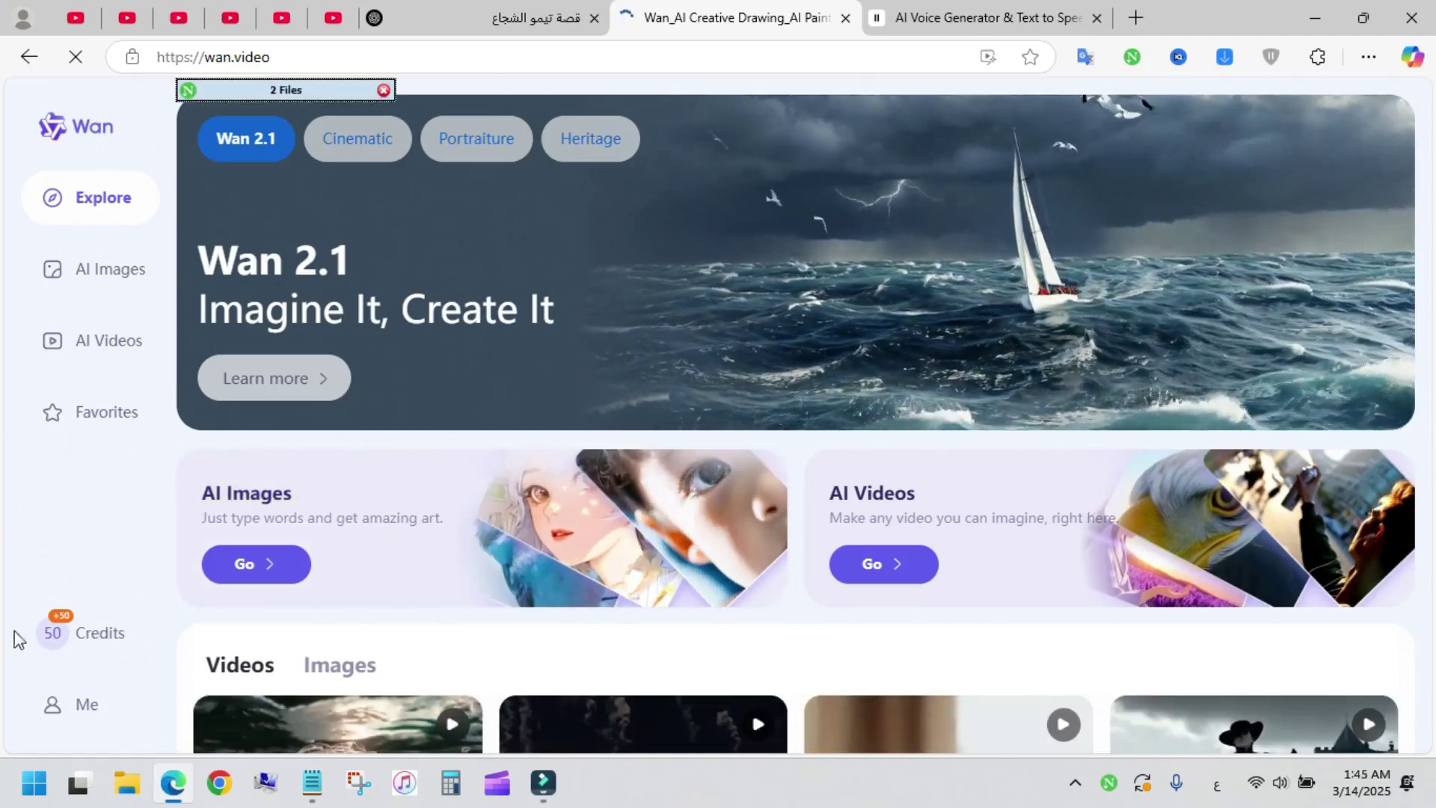
{"action": "left_click", "coordinate": [49, 648]}
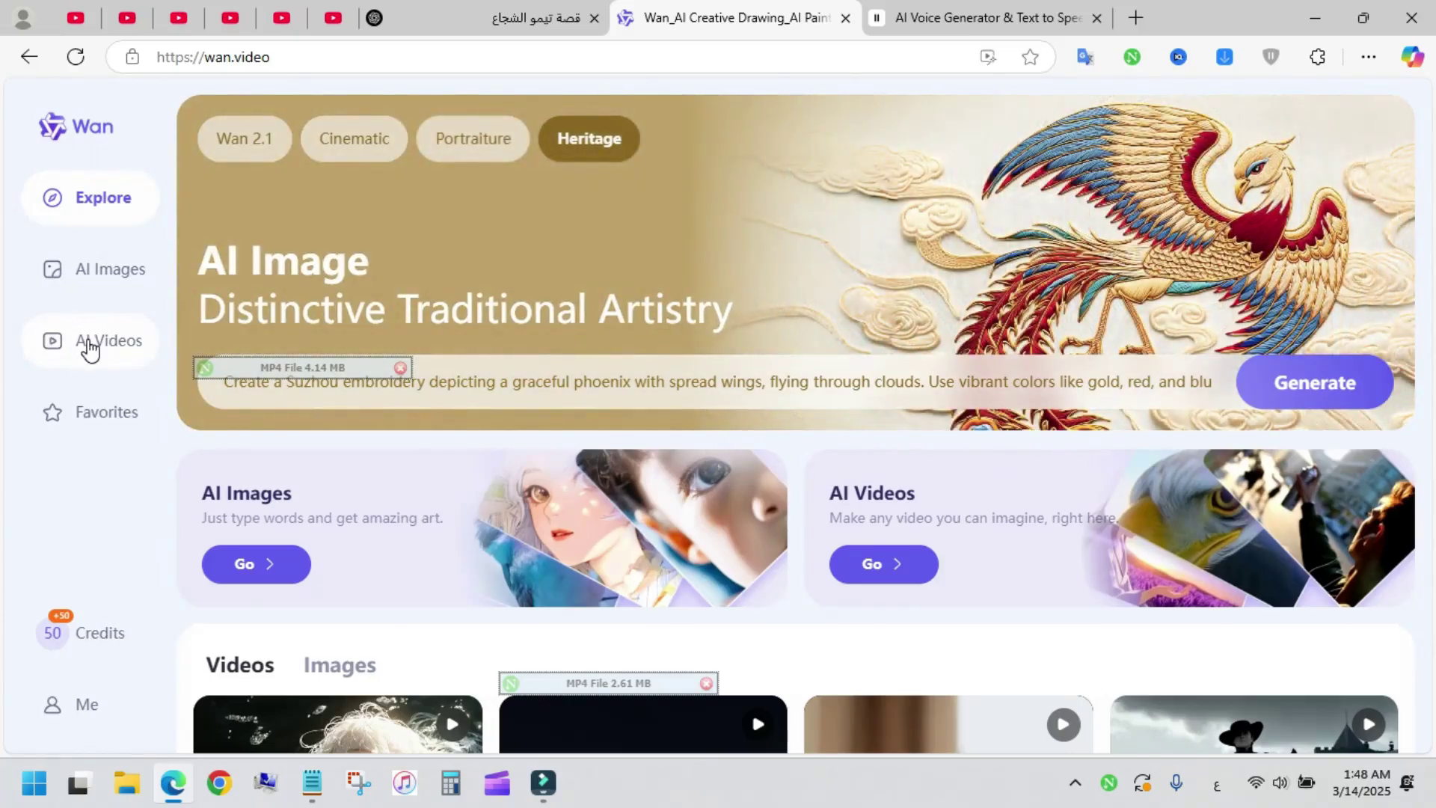
Step: Open the AI Videos generator and choose the Text2Video 2.1 Turbo model
{"action": "left_click", "coordinate": [88, 346]}
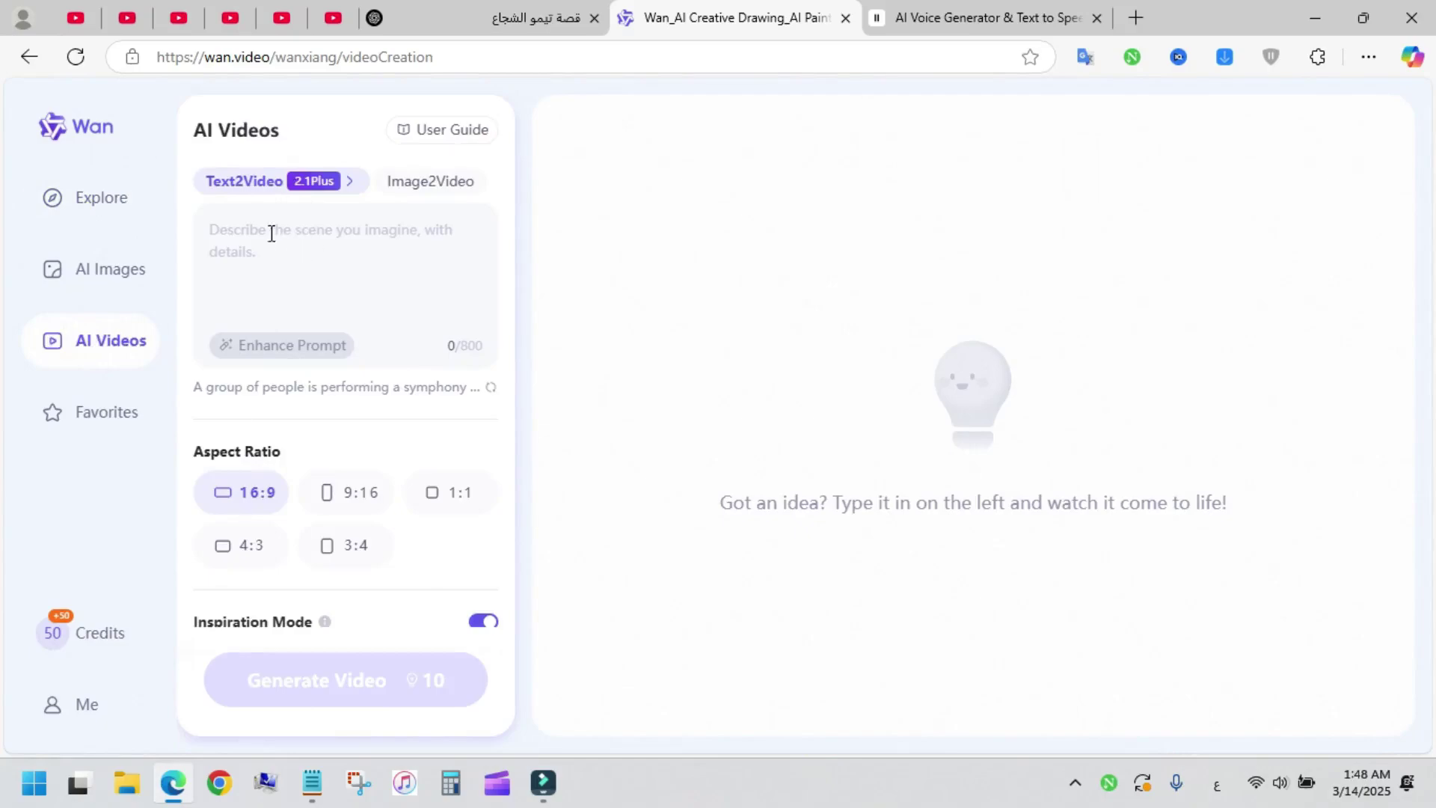
{"action": "left_click", "coordinate": [241, 181]}
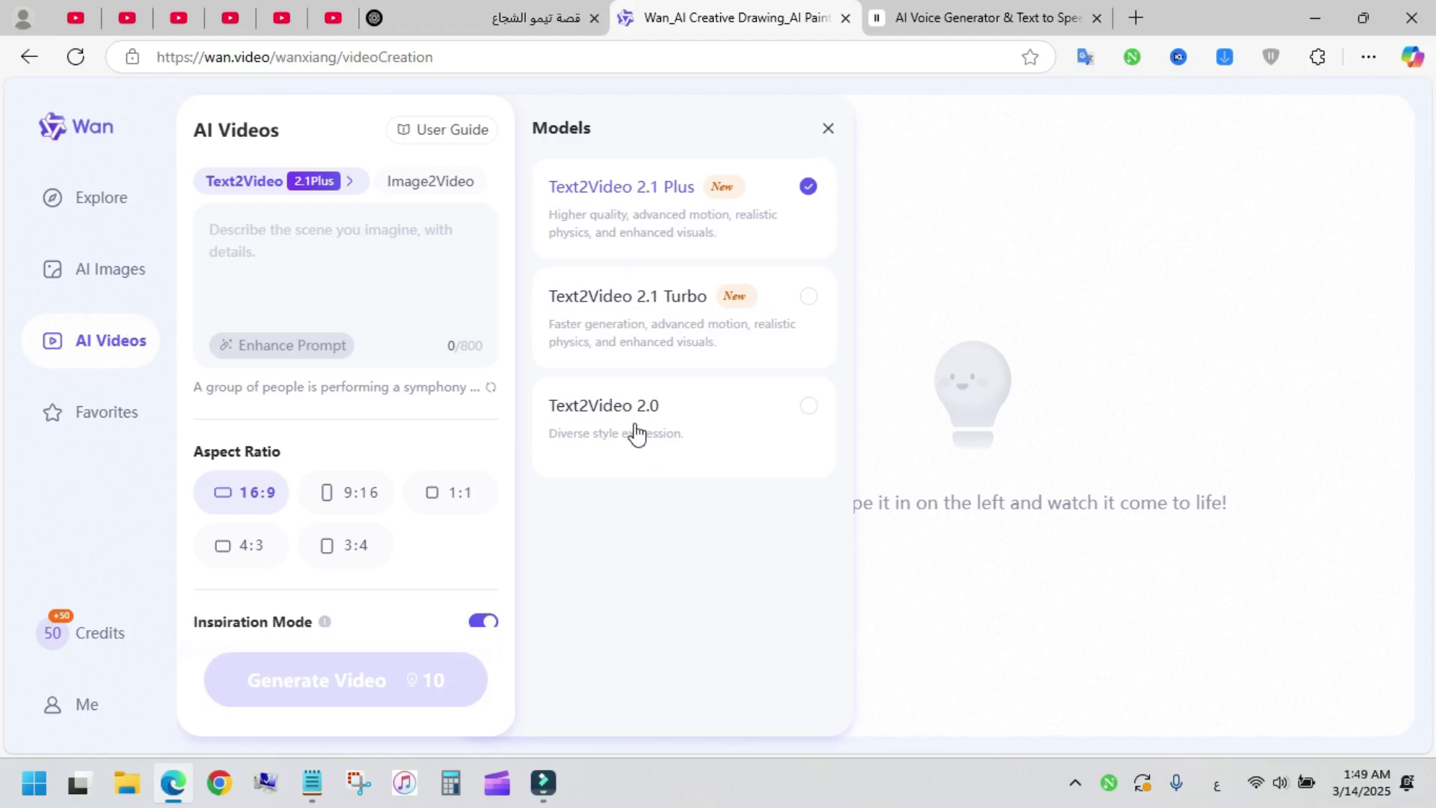
{"action": "left_click", "coordinate": [809, 296]}
{"action": "left_click", "coordinate": [217, 258]}
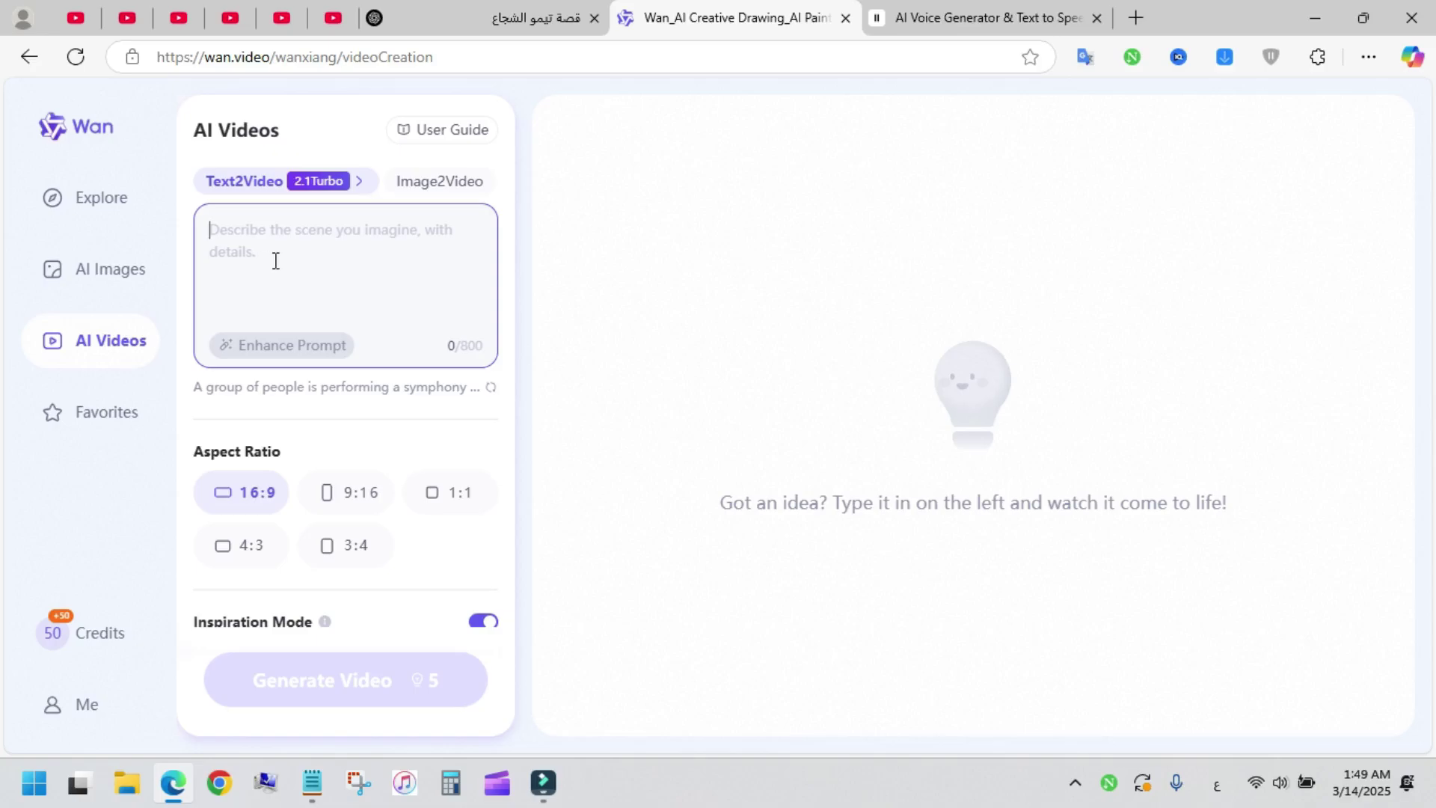
Step: Copy ChatGPT's first prompt, introducing the young rabbit Timo, into Wan's scene description and remove the stray characters at its end
{"action": "left_click", "coordinate": [521, 19]}
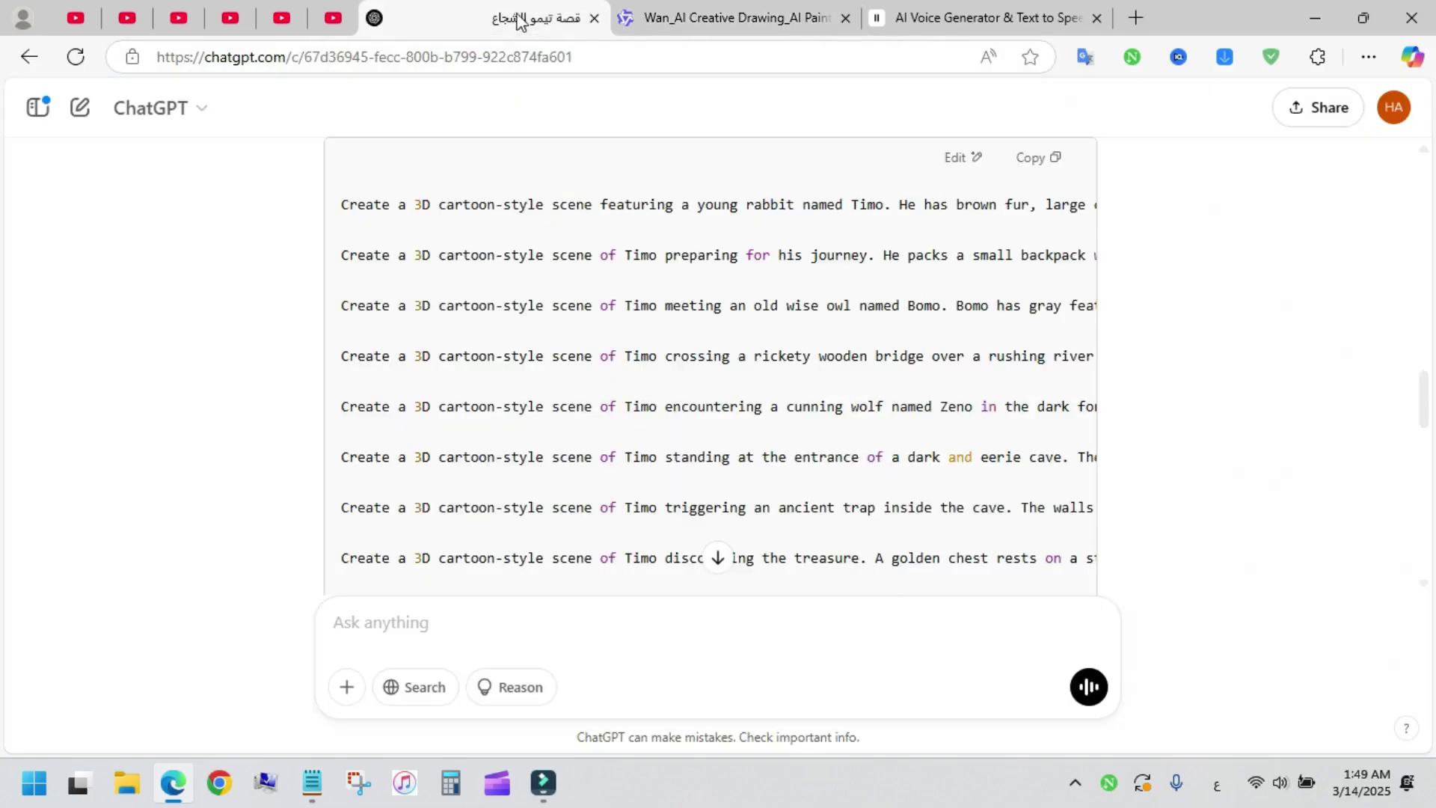
{"action": "triple_click", "coordinate": [574, 211]}
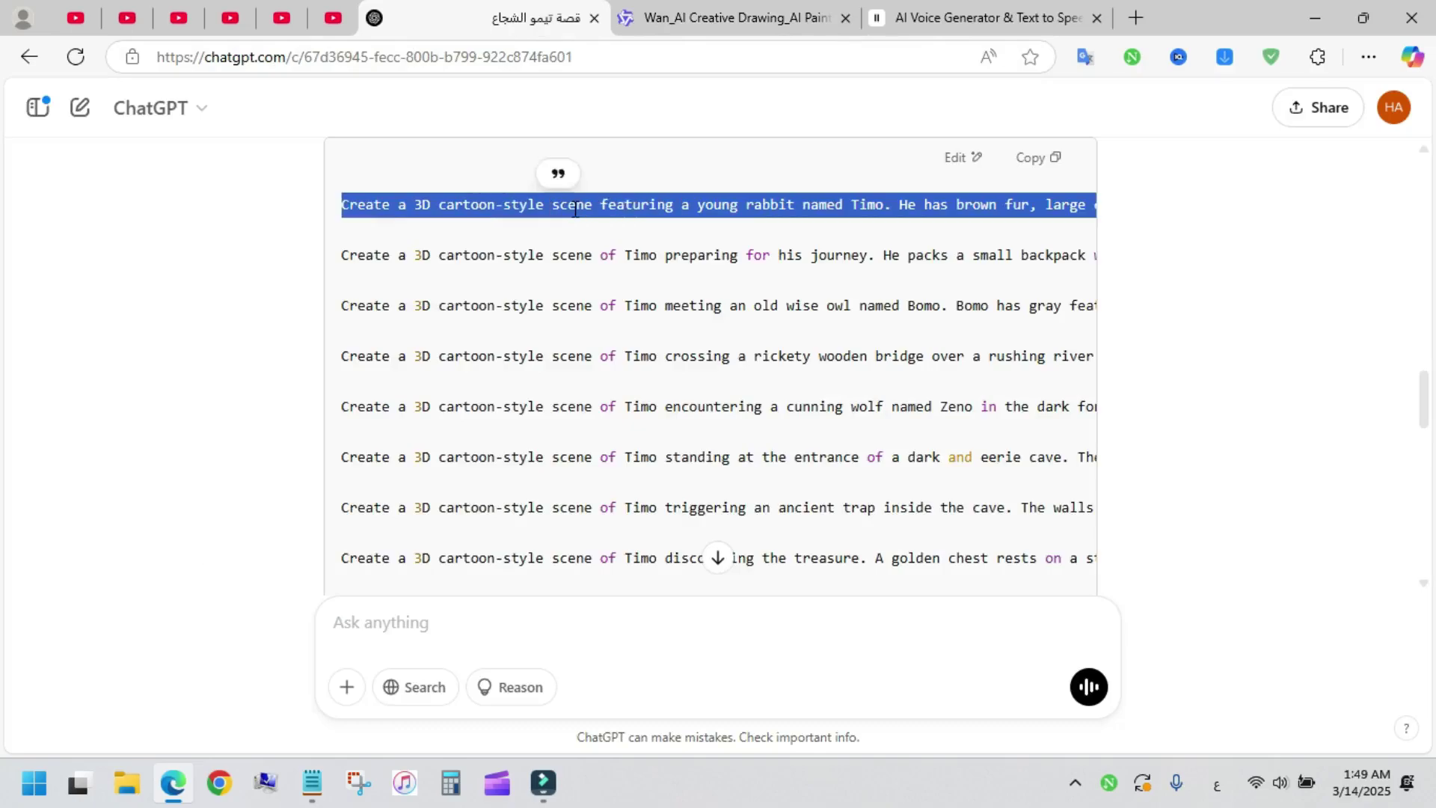
{"action": "key", "text": "ctrl+c"}
{"action": "left_click", "coordinate": [672, 20]}
{"action": "left_click", "coordinate": [362, 308]}
{"action": "key", "text": "ctrl+v"}
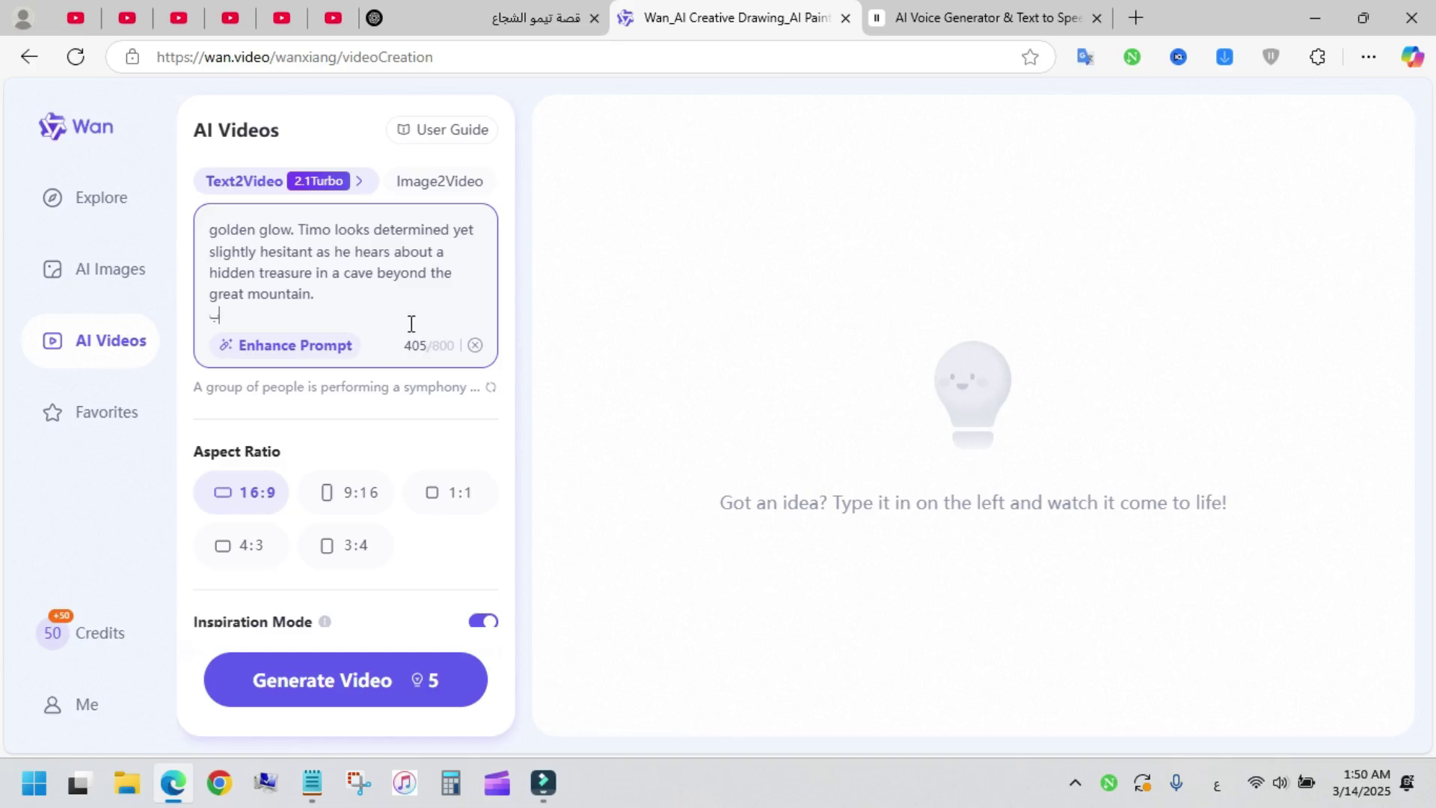
{"action": "key", "text": "BackSpace"}
{"action": "key", "text": "BackSpace"}
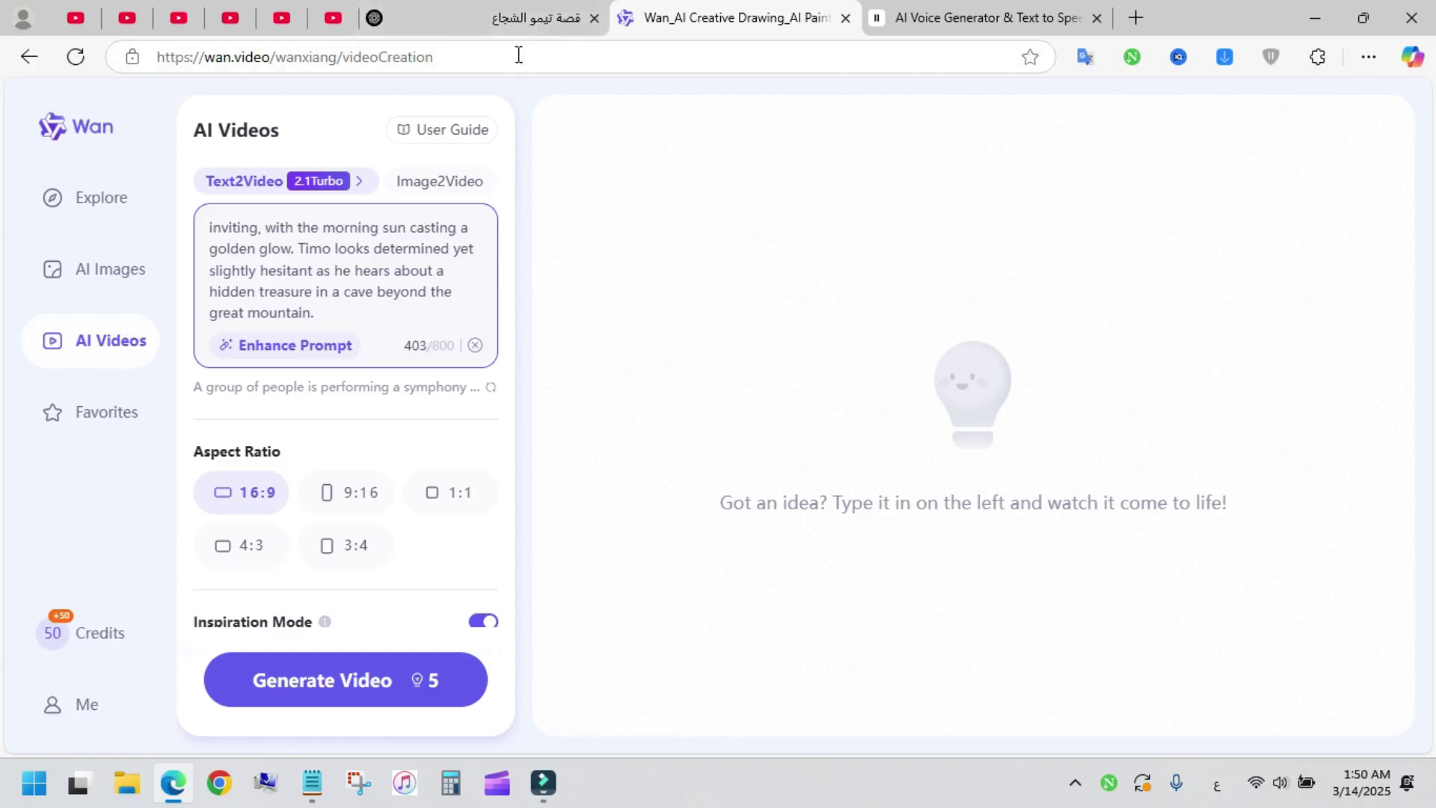
Step: Review the prompt and the aspect ratio options, and generate the video of the young rabbit Timo
{"action": "left_click", "coordinate": [527, 17]}
{"action": "left_click", "coordinate": [695, 17]}
{"action": "left_click_drag", "start_coordinate": [385, 307], "coordinate": [278, 248]}
{"action": "left_click", "coordinate": [291, 288]}
{"action": "scroll", "coordinate": [342, 348], "scroll_direction": "down", "scroll_amount": 1}
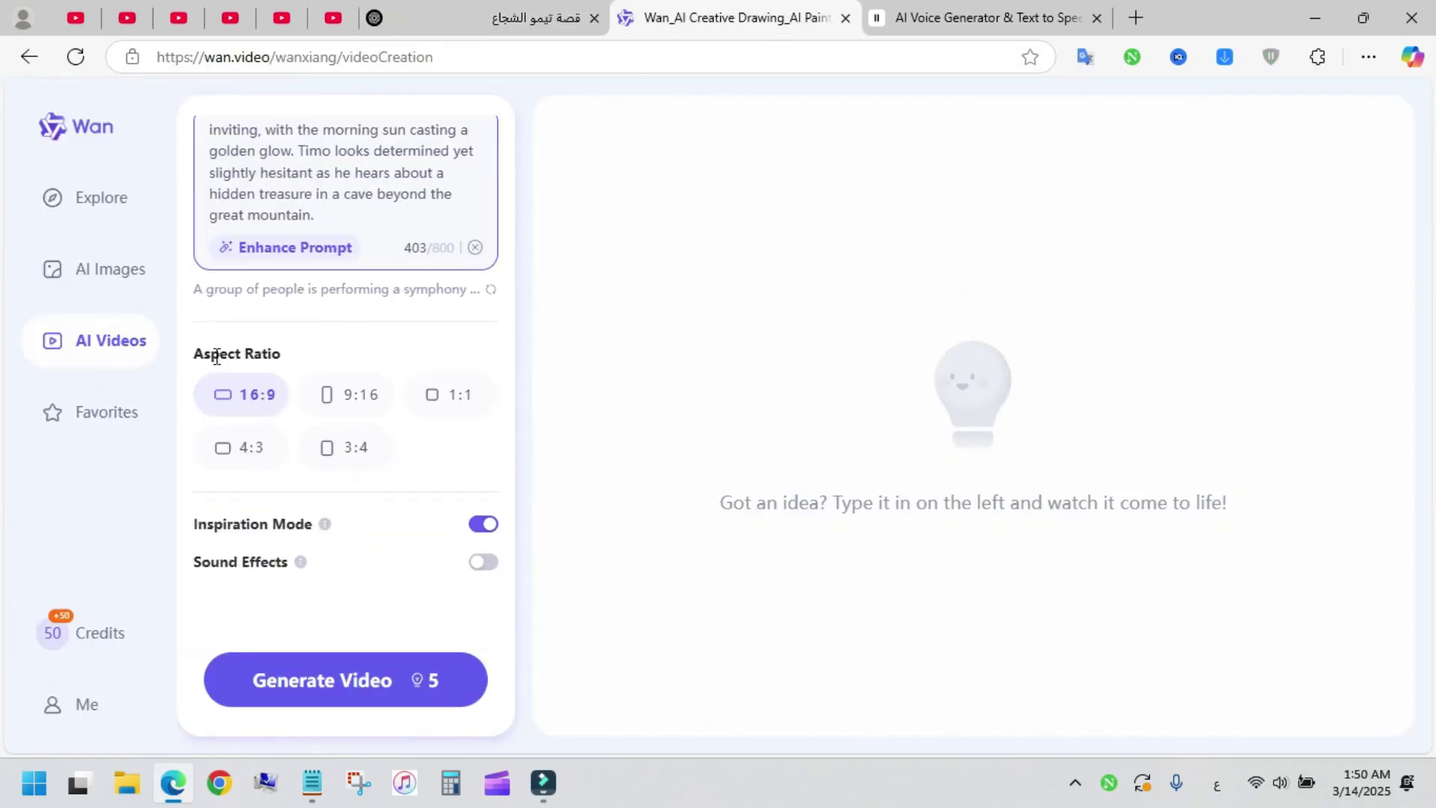
{"action": "left_click_drag", "start_coordinate": [192, 359], "coordinate": [309, 366]}
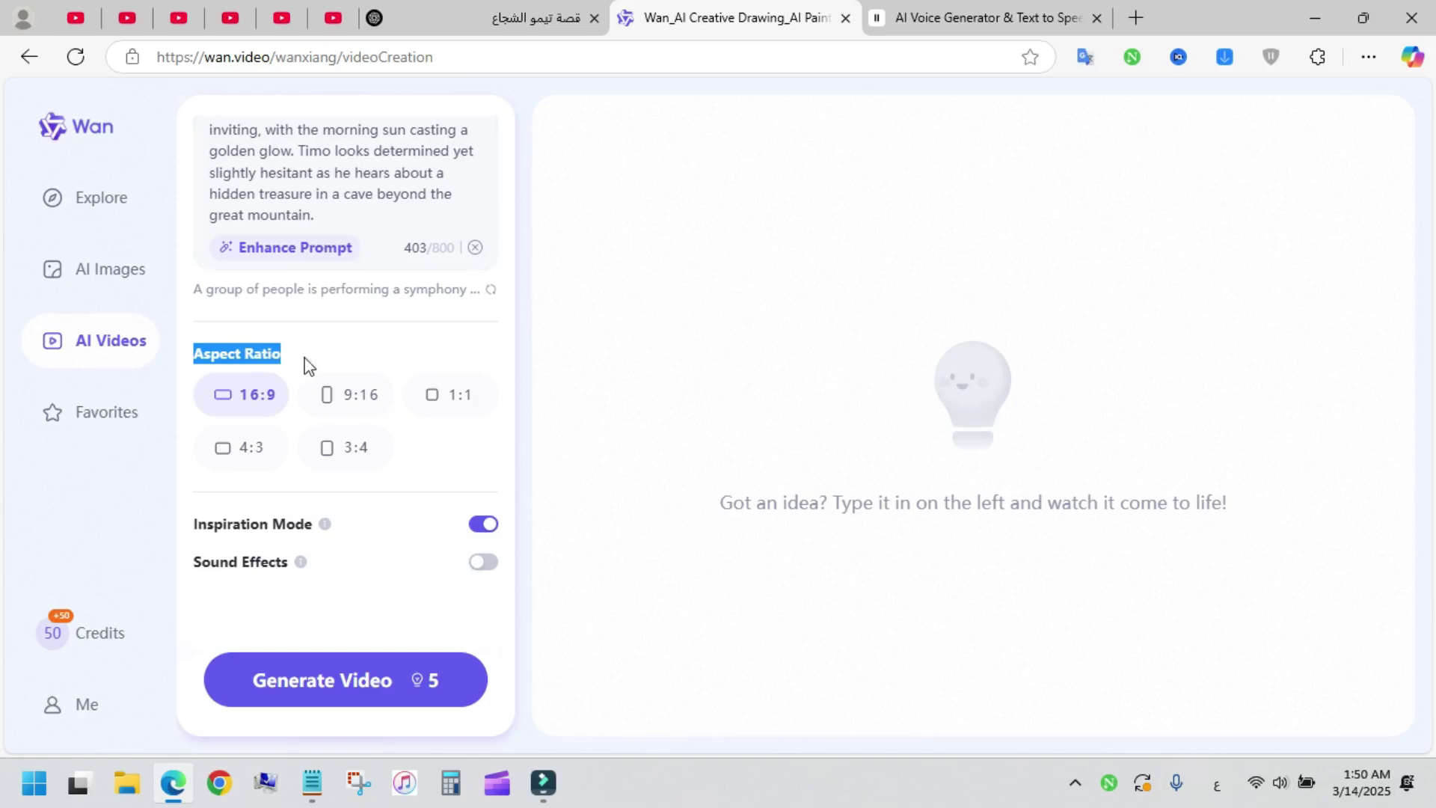
{"action": "left_click", "coordinate": [245, 363]}
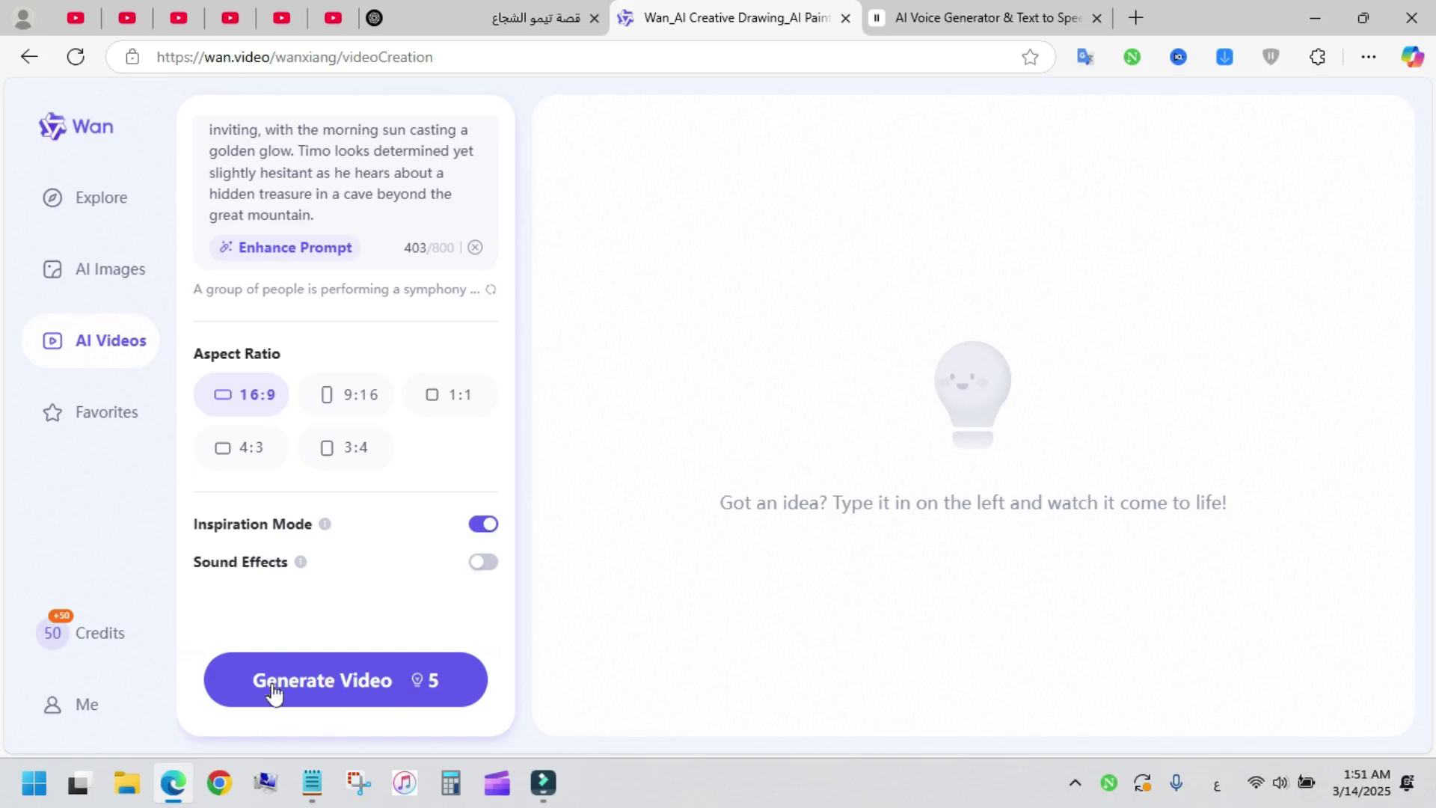
{"action": "left_click", "coordinate": [322, 697]}
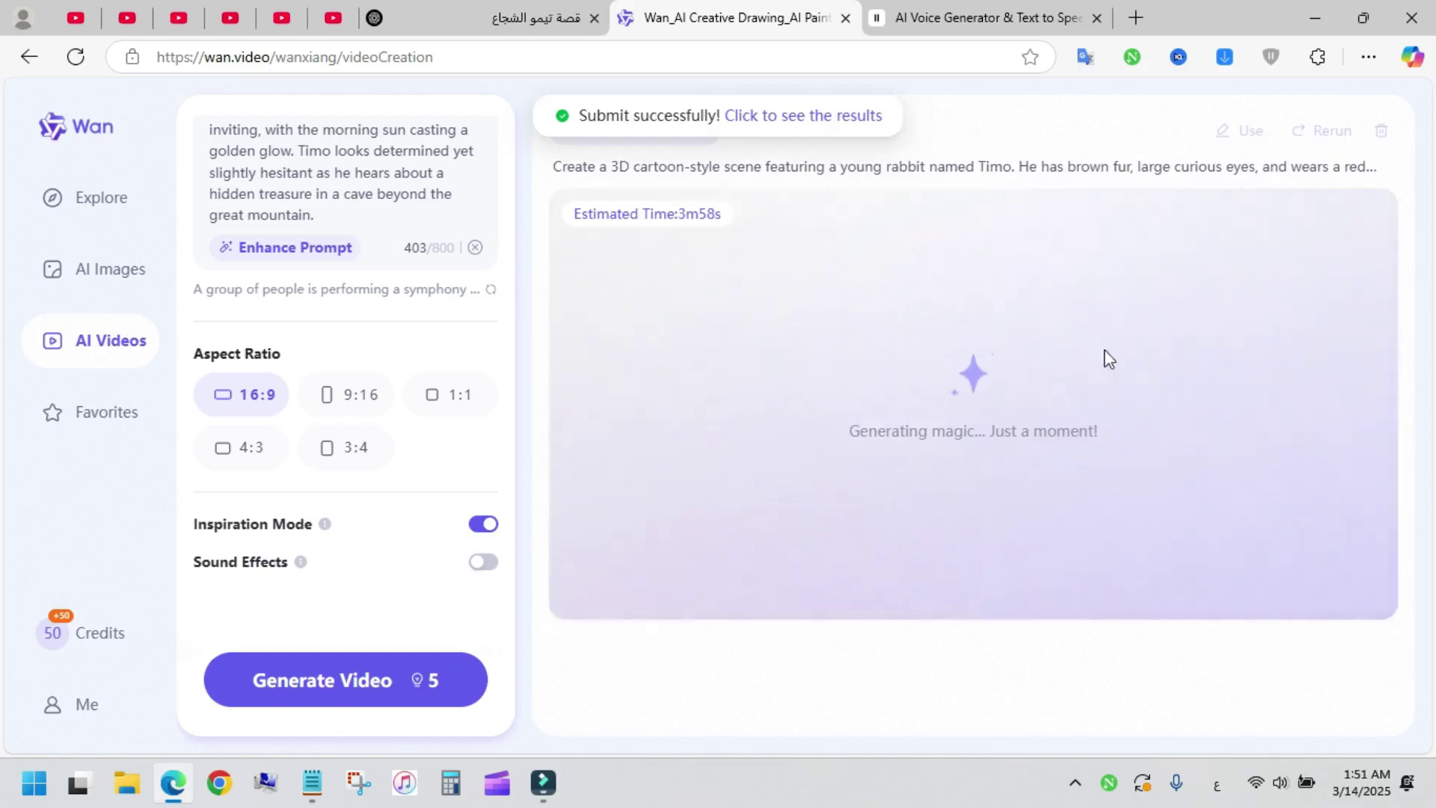
{"action": "triple_click", "coordinate": [683, 215]}
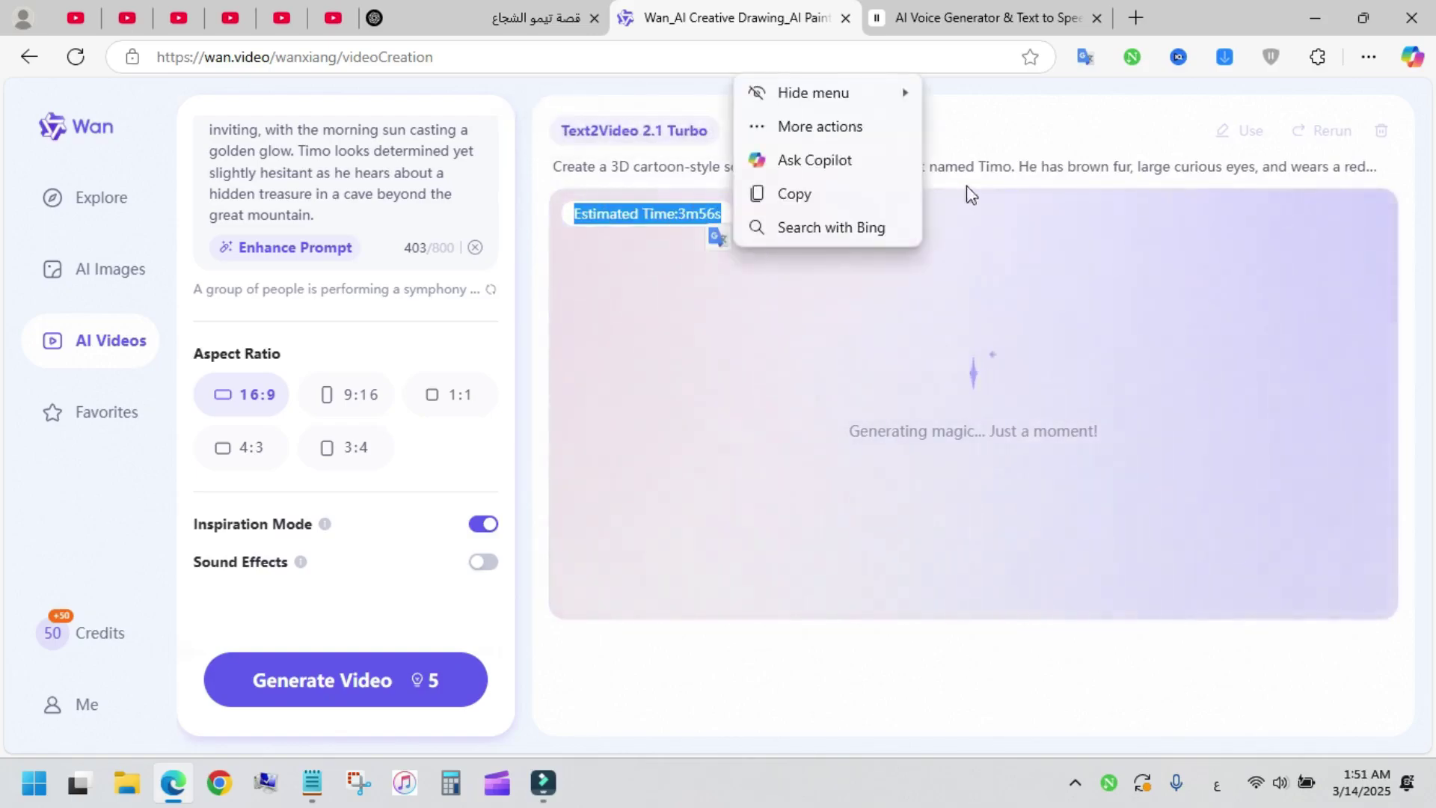
{"action": "left_click", "coordinate": [968, 166]}
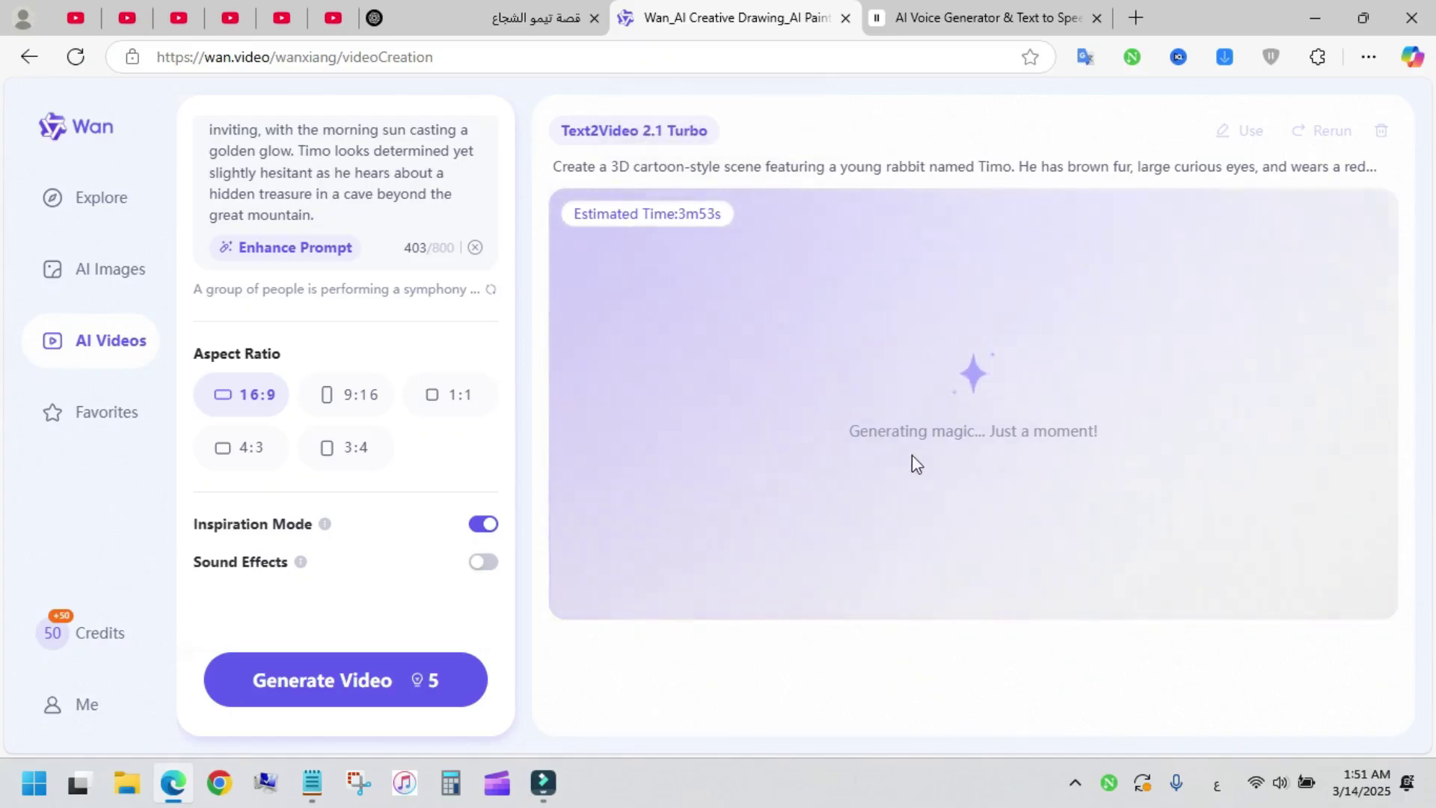
{"action": "left_click", "coordinate": [312, 782]}
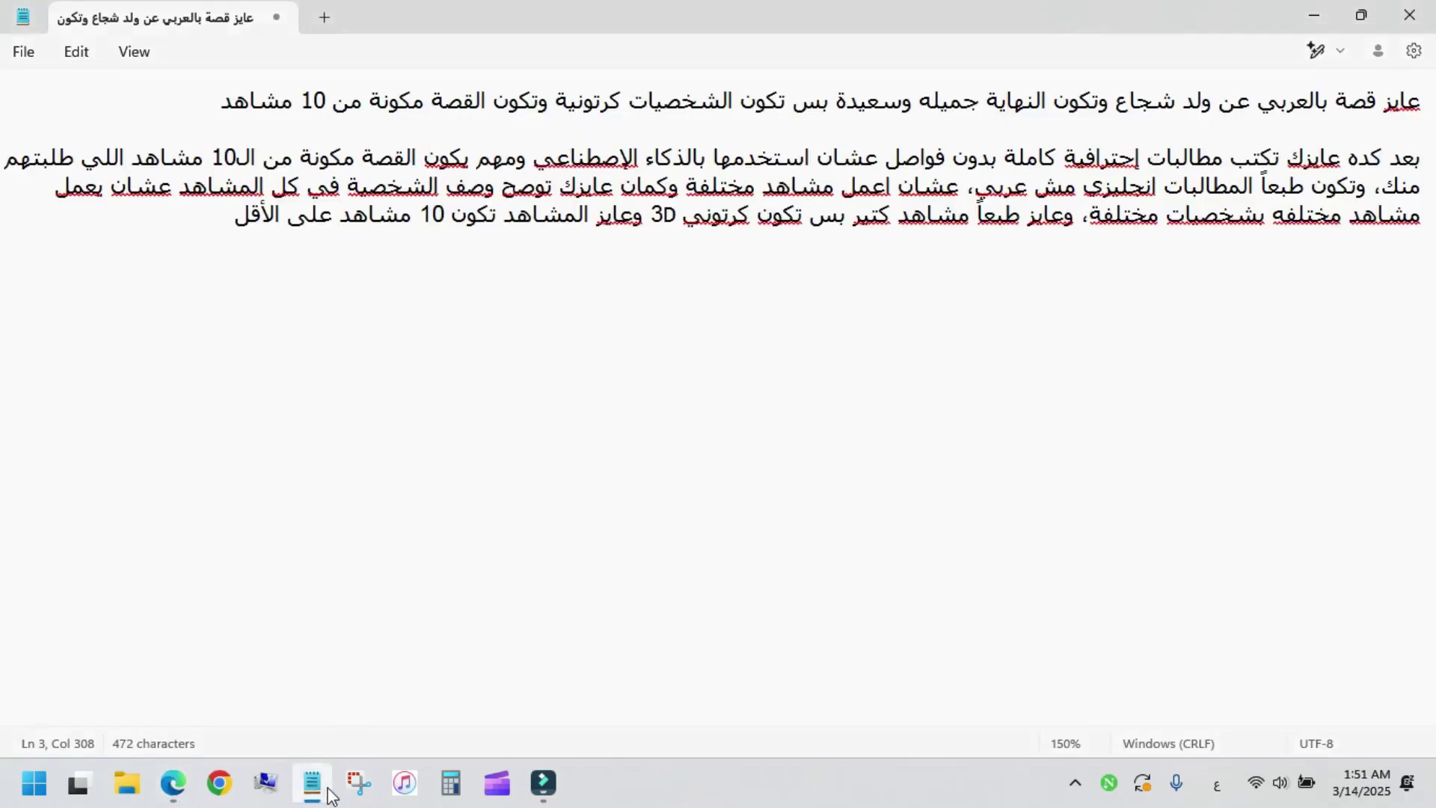
{"action": "key", "text": "alt+Tab"}
{"action": "left_click", "coordinate": [997, 15]}
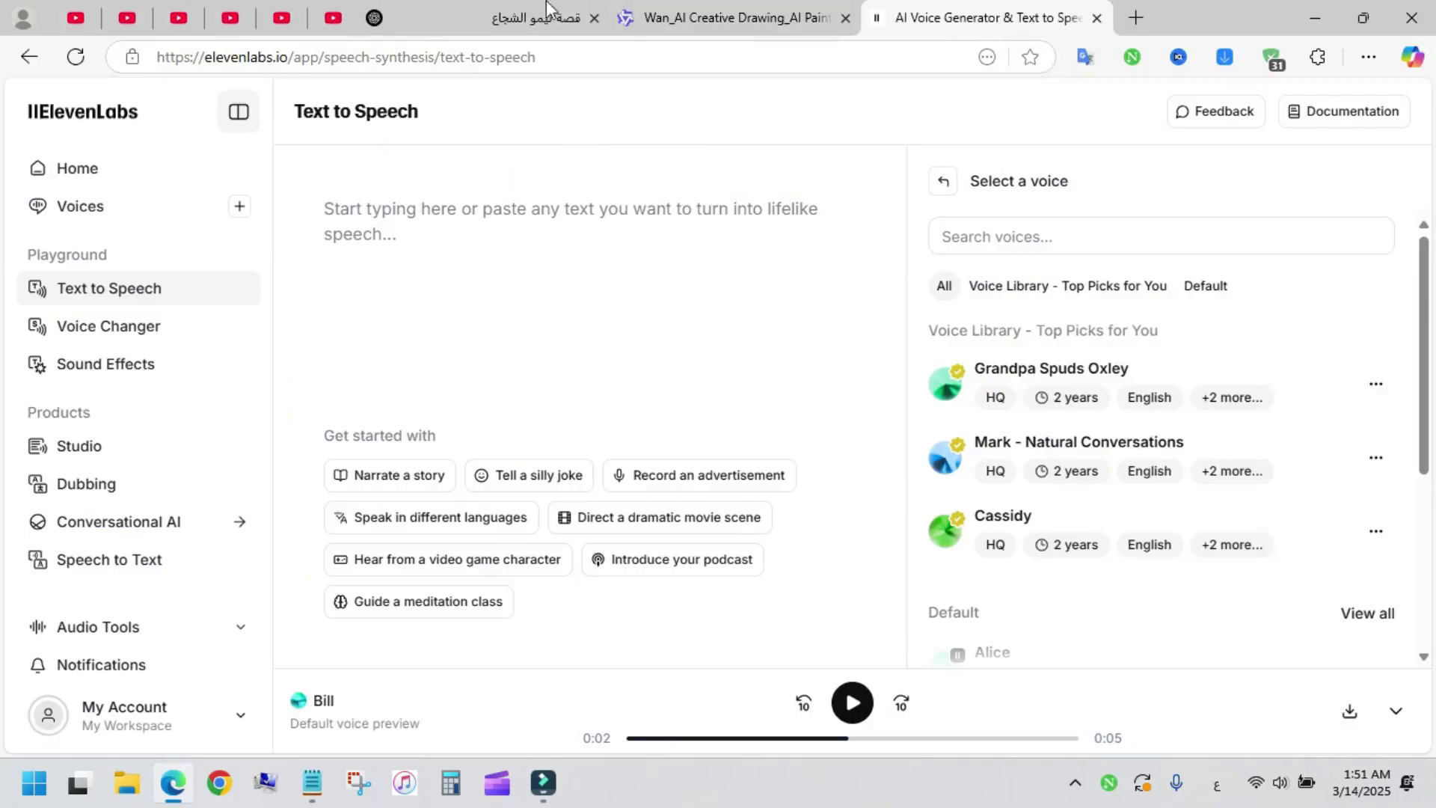
Step: Replace the description with ChatGPT's second prompt, Timo preparing for his journey, and generate that video in Wan
{"action": "left_click", "coordinate": [552, 11]}
{"action": "triple_click", "coordinate": [547, 255]}
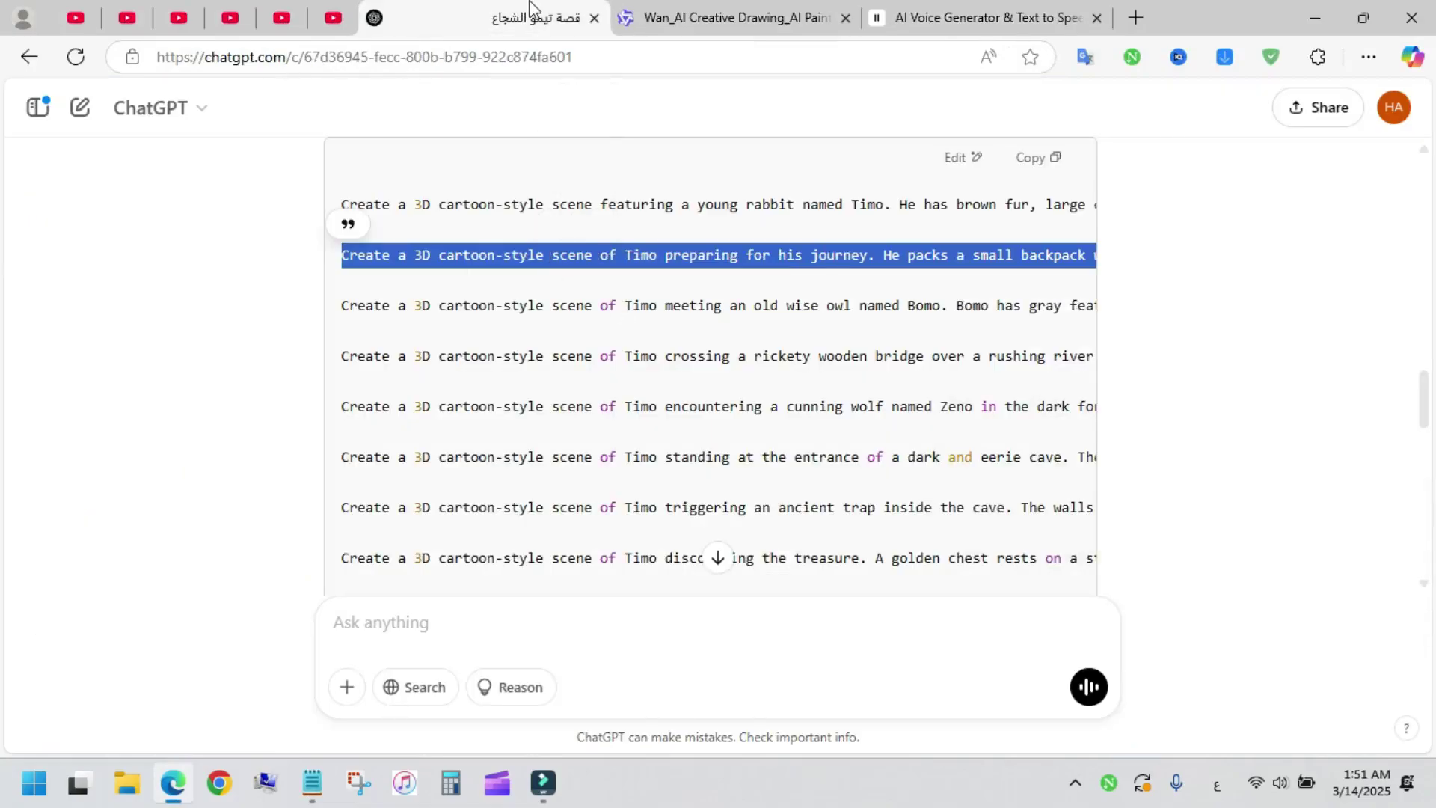
{"action": "left_click", "coordinate": [645, 16]}
{"action": "left_click", "coordinate": [323, 198]}
{"action": "key", "text": "ctrl+a"}
{"action": "key", "text": "ctrl+v"}
{"action": "key", "text": "ctrl+a"}
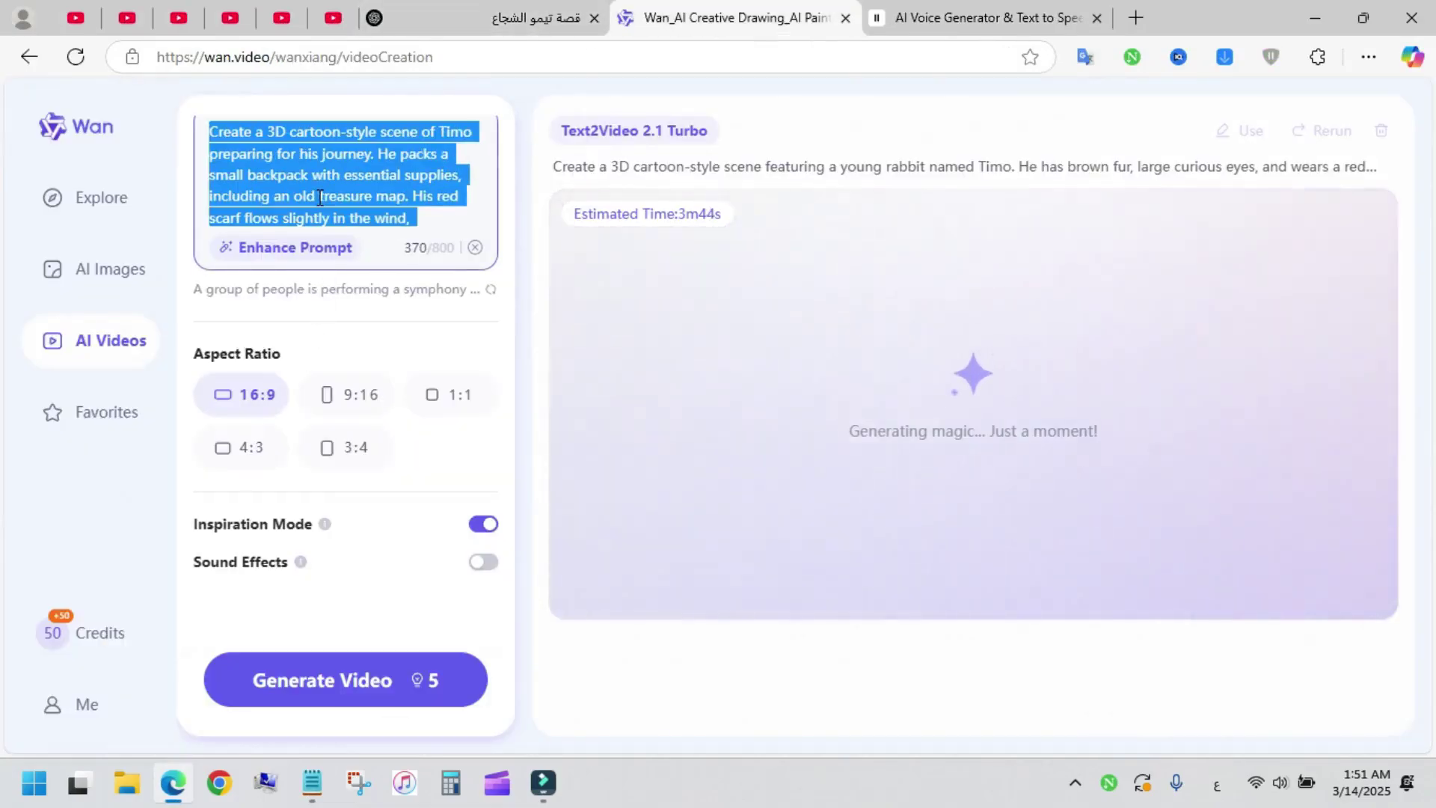
{"action": "key", "text": "ctrl+x"}
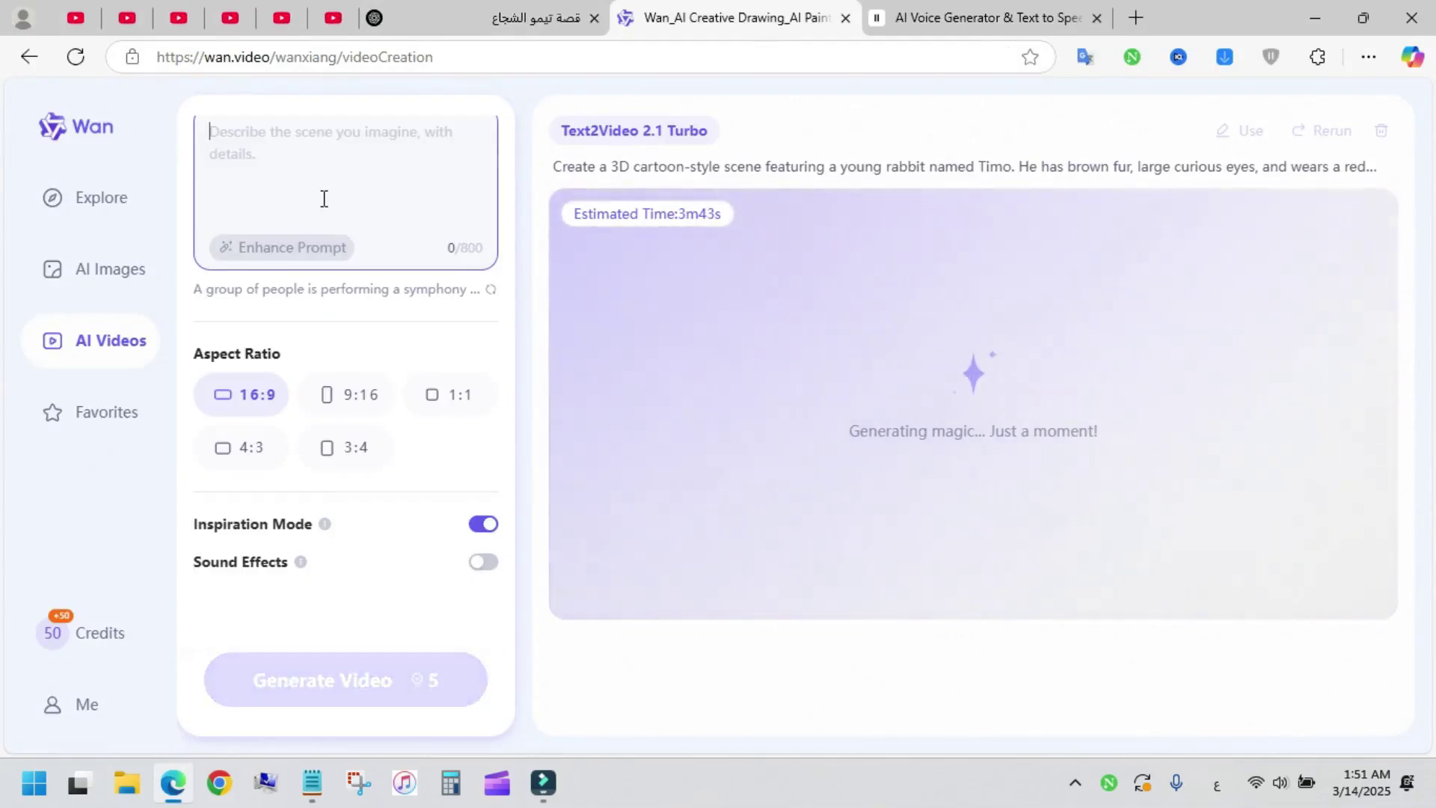
{"action": "key", "text": "ctrl+v"}
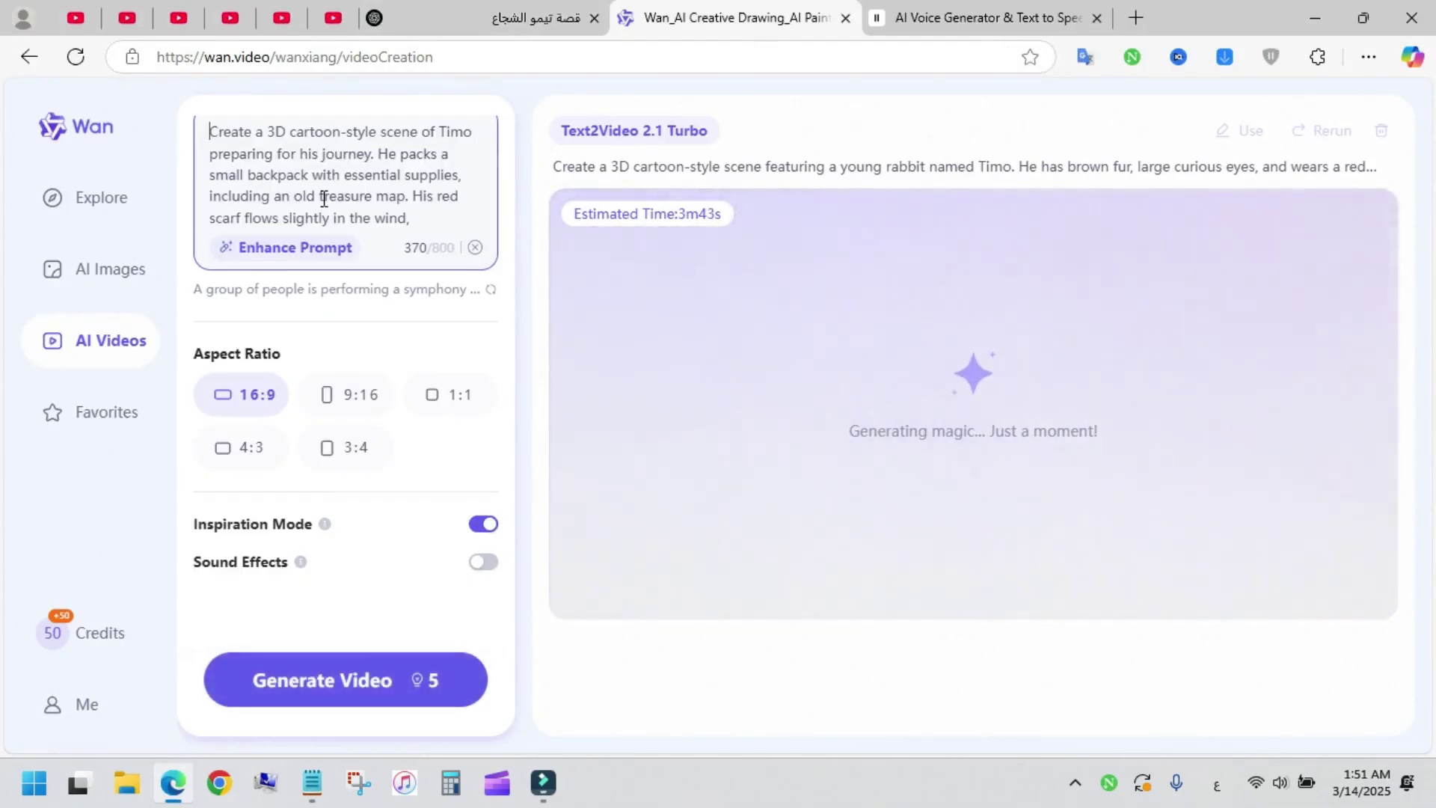
{"action": "left_click", "coordinate": [342, 688]}
{"action": "scroll", "coordinate": [901, 350], "scroll_direction": "down", "scroll_amount": 5}
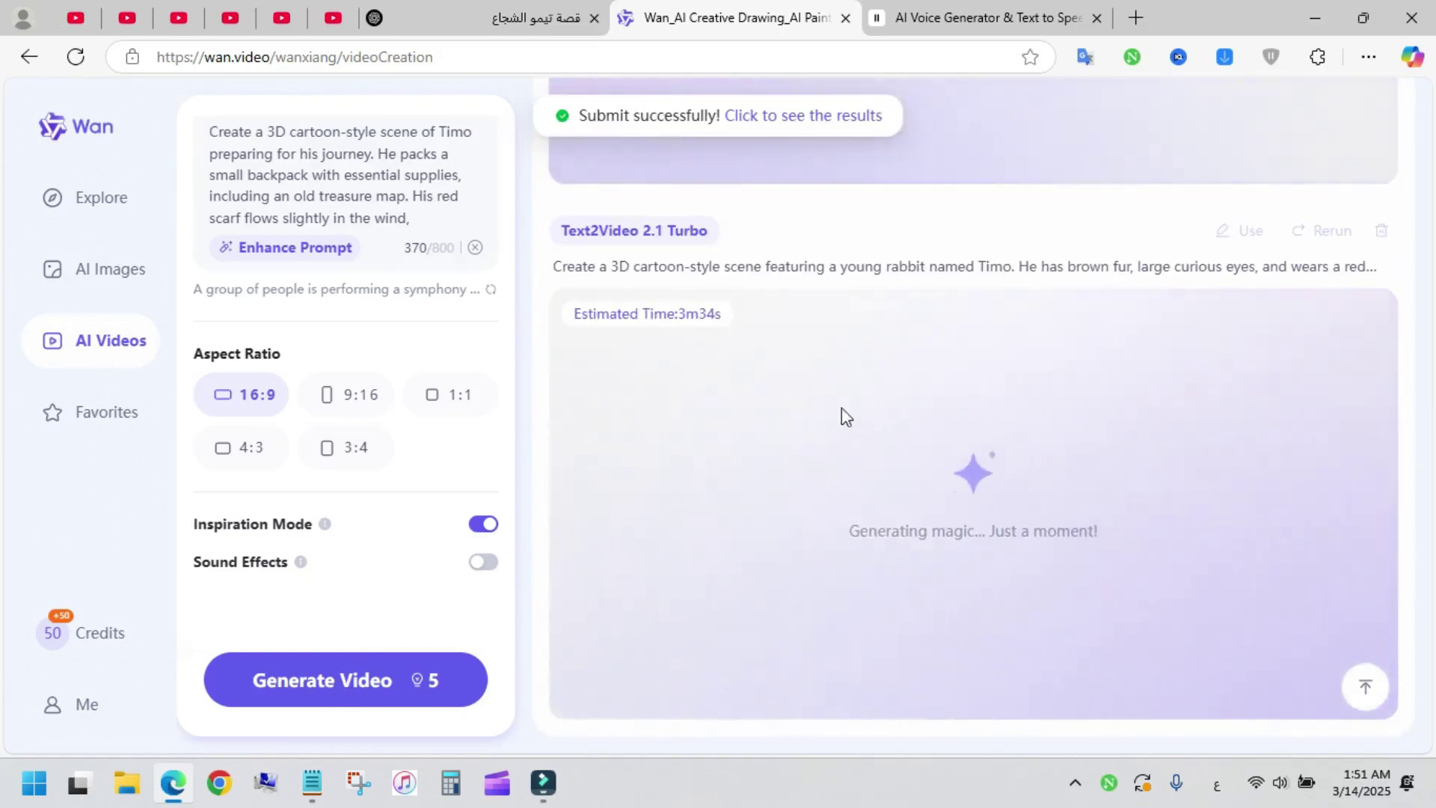
Step: Replace the description with ChatGPT's third prompt, Timo meeting the old wise owl Bomo, and generate that video in Wan
{"action": "left_click", "coordinate": [535, 17]}
{"action": "triple_click", "coordinate": [638, 305]}
{"action": "left_click", "coordinate": [647, 20]}
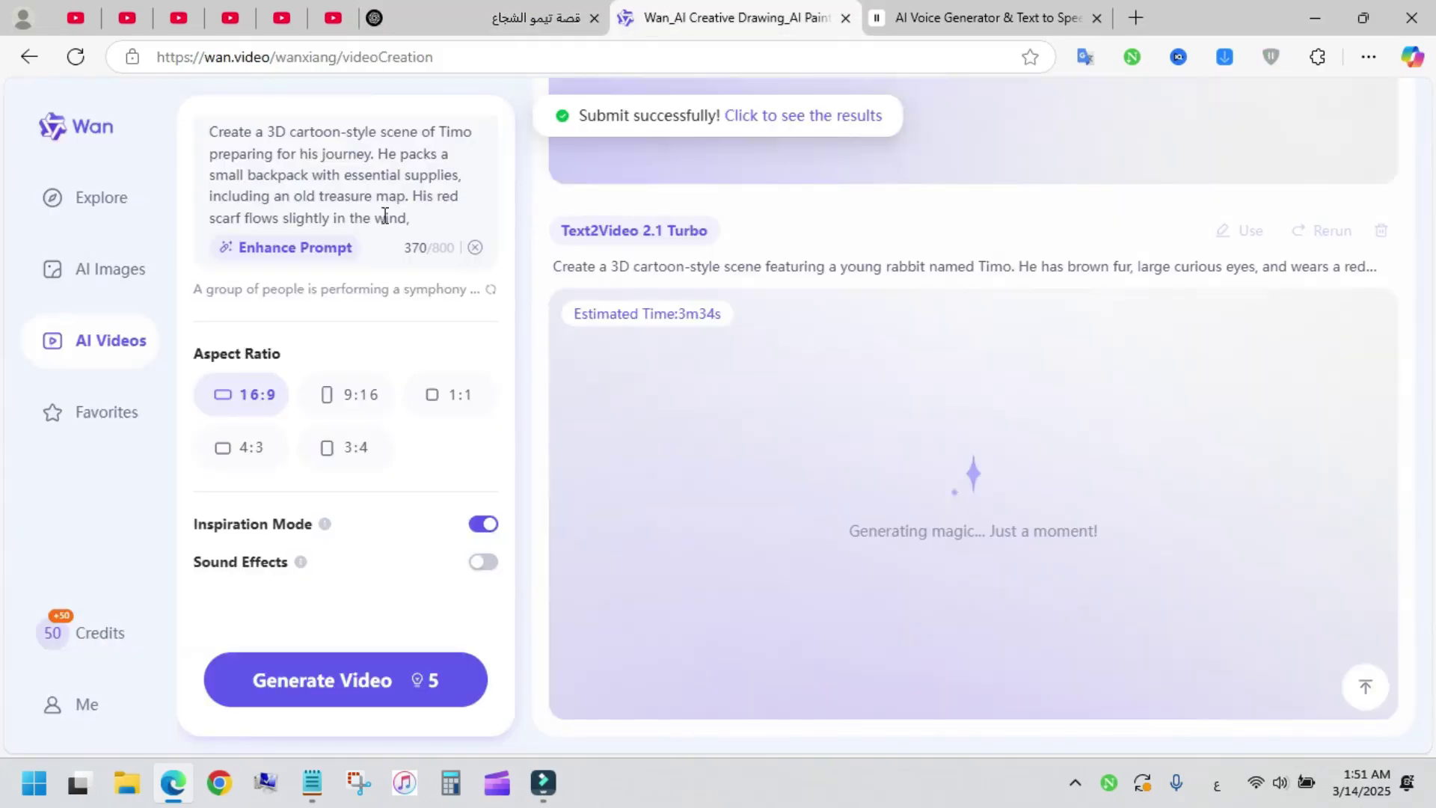
{"action": "triple_click", "coordinate": [316, 177]}
{"action": "key", "text": "ctrl+v"}
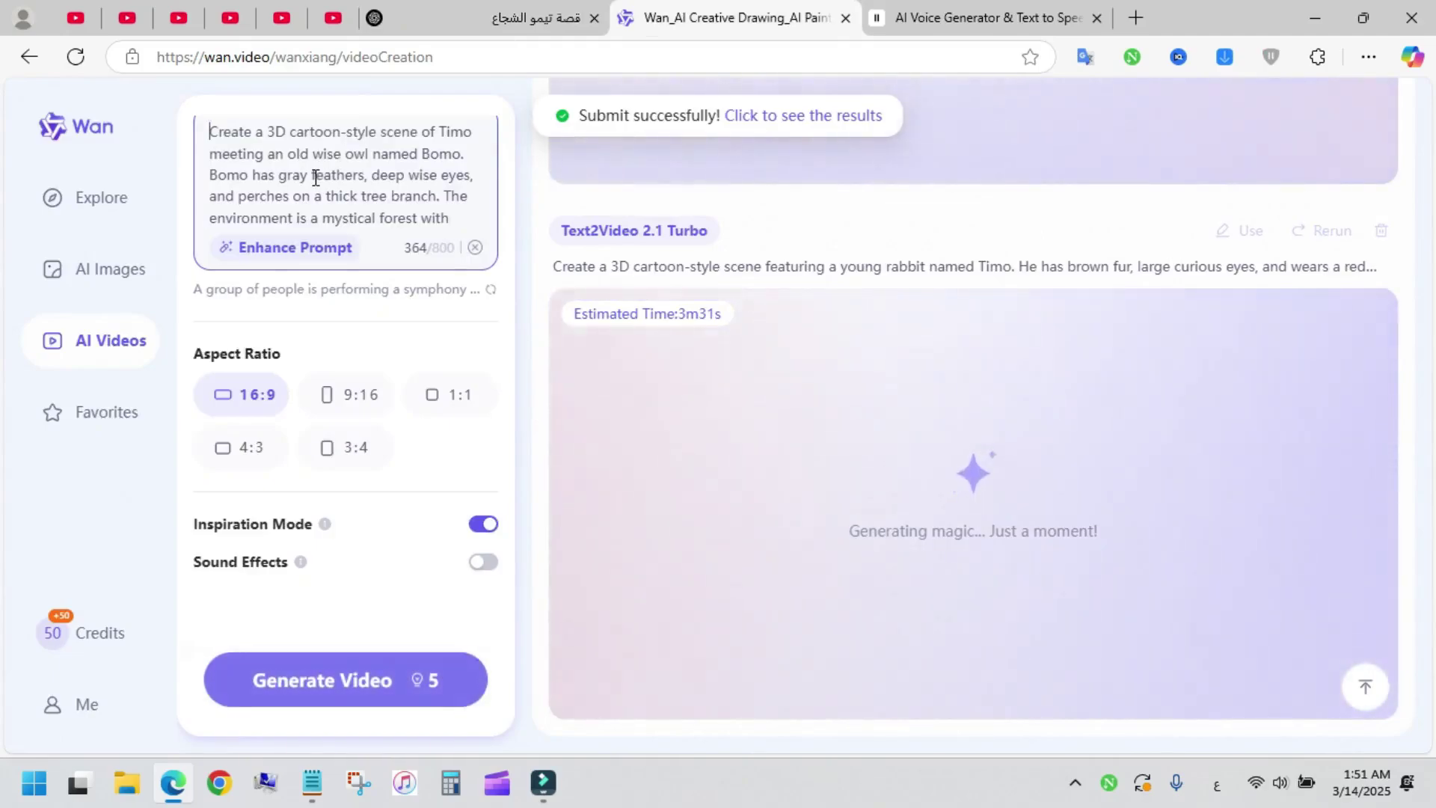
{"action": "left_click", "coordinate": [321, 682]}
Step: Replace Wan's description with ChatGPT's fourth prompt, Timo crossing a rickety wooden bridge over a rushing river
{"action": "left_click", "coordinate": [536, 17]}
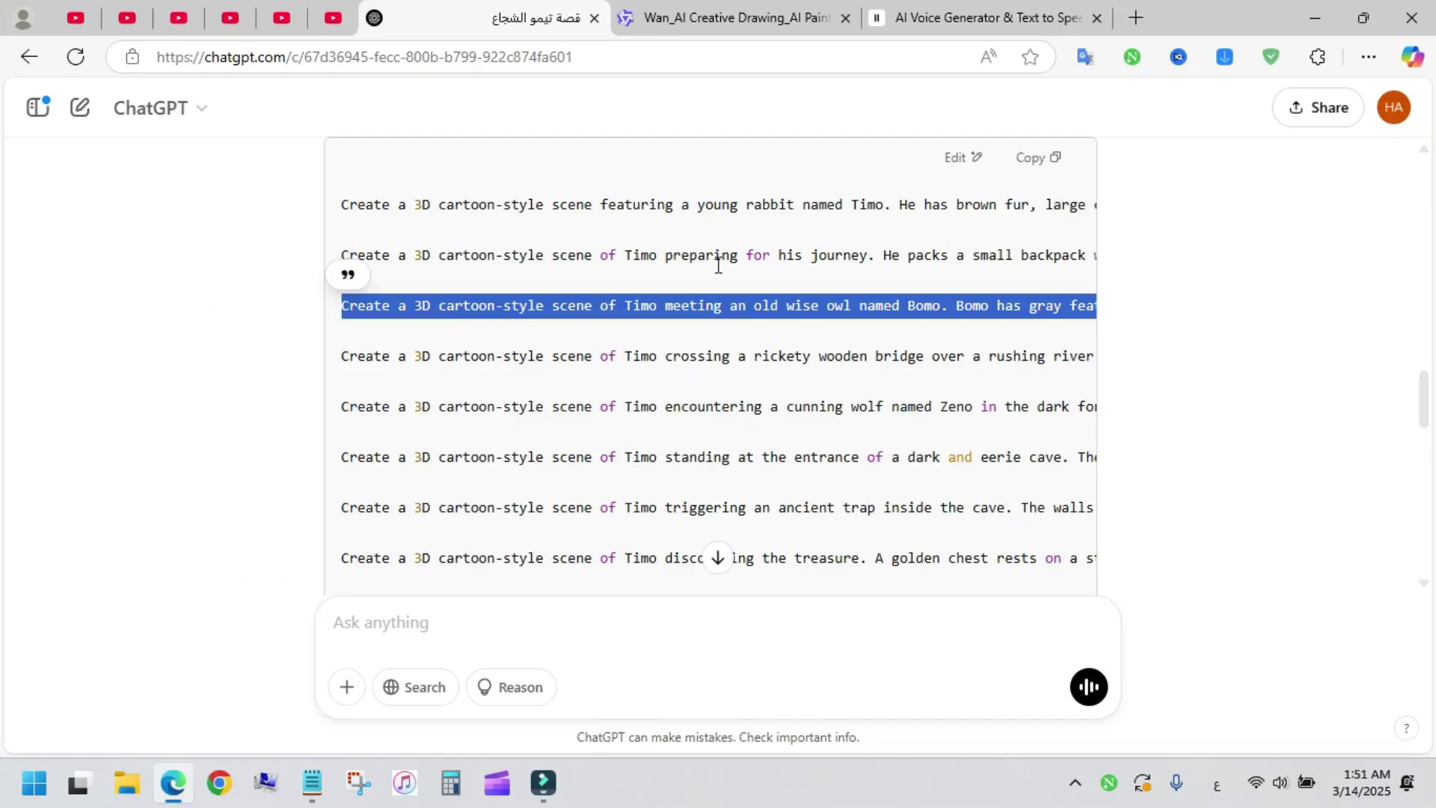
{"action": "triple_click", "coordinate": [782, 356]}
{"action": "key", "text": "ctrl+c"}
{"action": "left_click", "coordinate": [647, 21]}
{"action": "triple_click", "coordinate": [320, 182]}
{"action": "key", "text": "ctrl+v"}
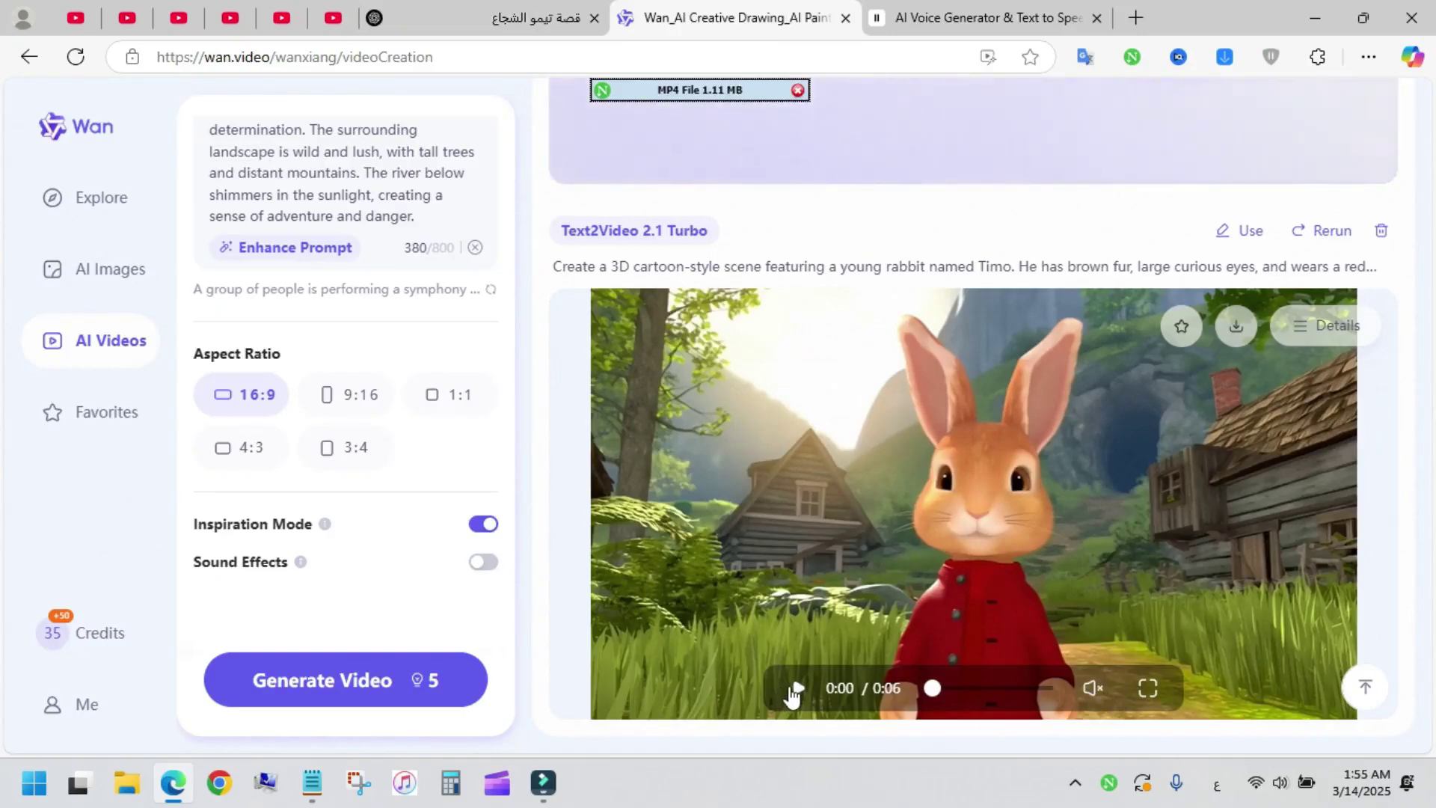
Step: Play the generated rabbit video in full screen and look through the list of generated scene videos
{"action": "left_click", "coordinate": [796, 688]}
{"action": "left_click", "coordinate": [1149, 688]}
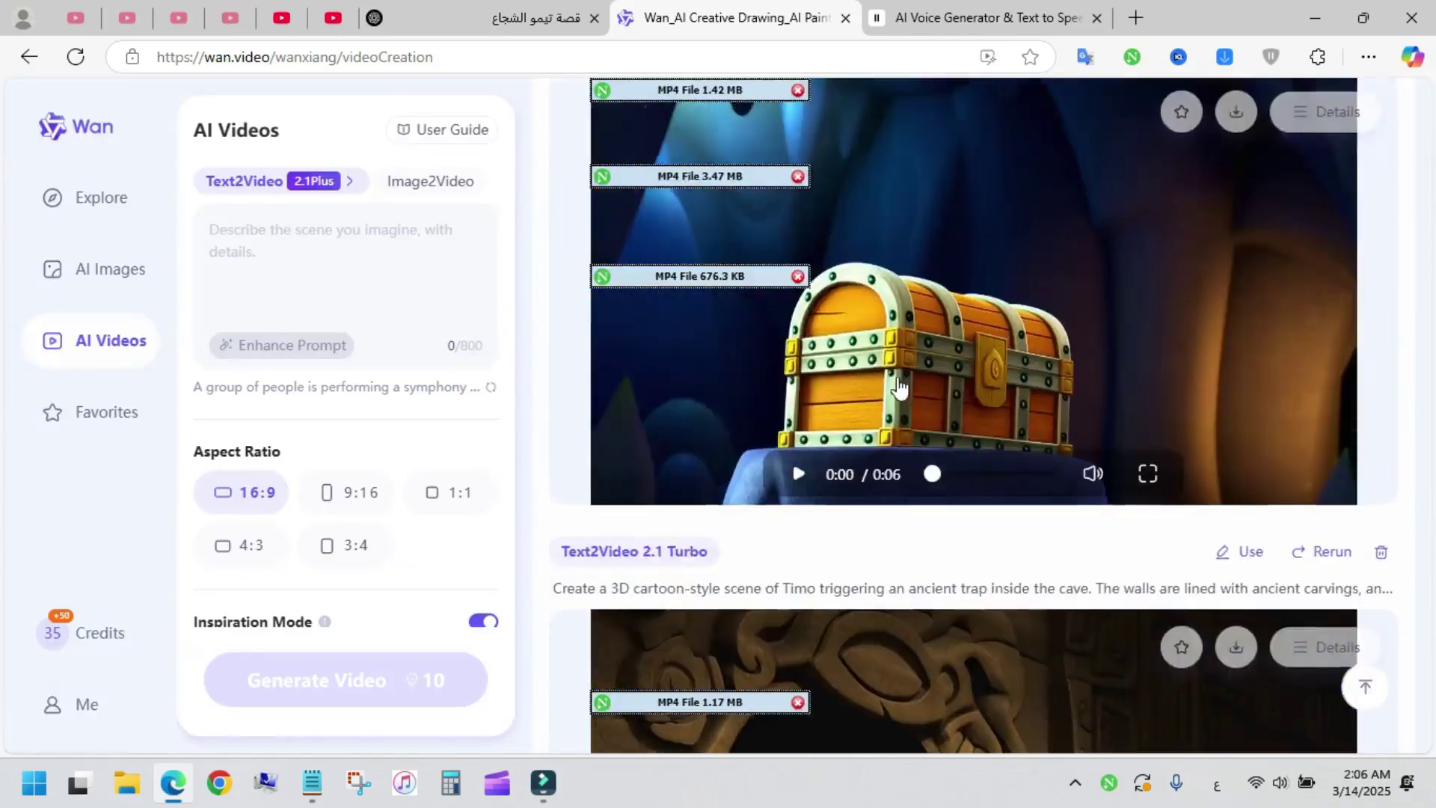
{"action": "scroll", "coordinate": [936, 393], "scroll_direction": "up", "scroll_amount": 2}
{"action": "scroll", "coordinate": [1122, 362], "scroll_direction": "down", "scroll_amount": 12}
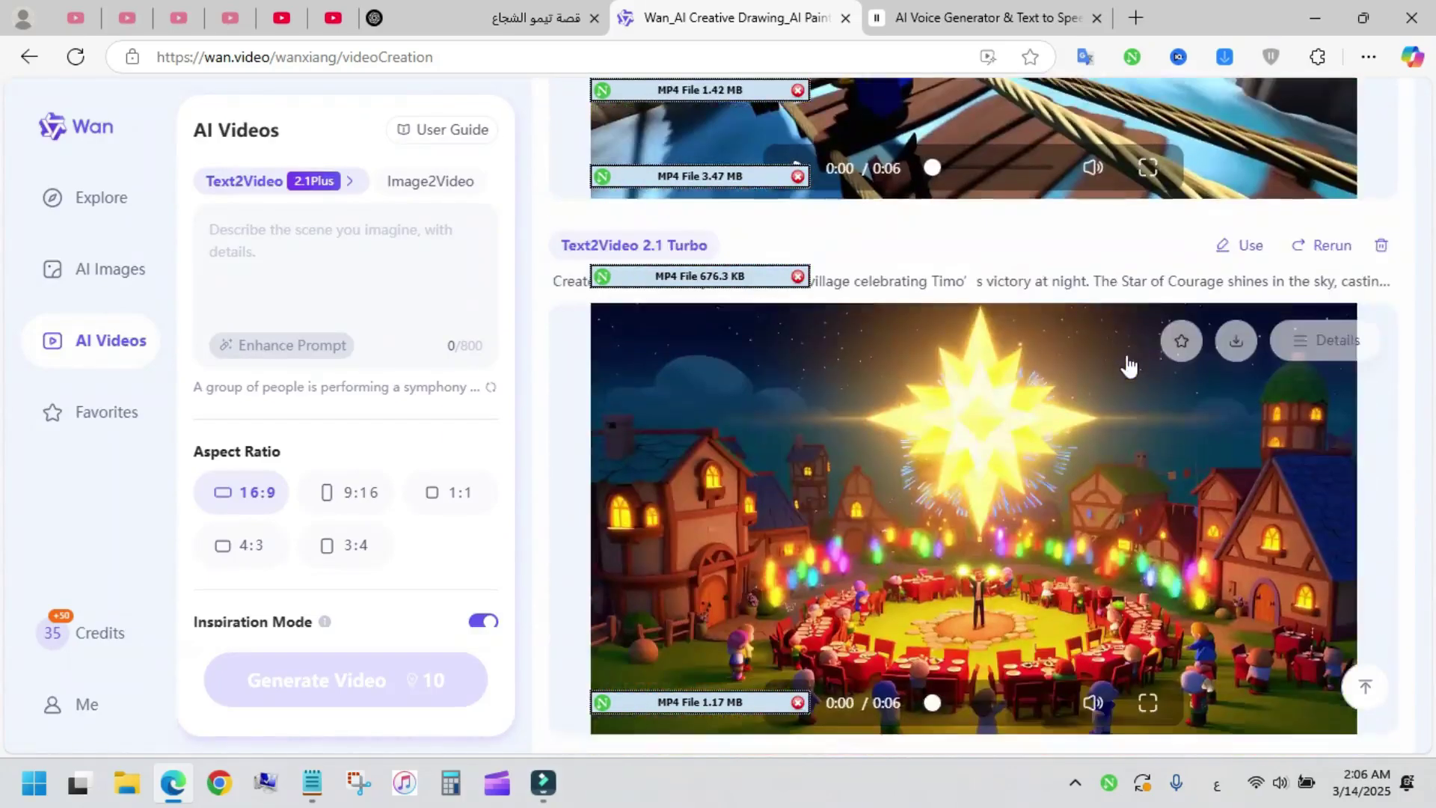
{"action": "scroll", "coordinate": [1115, 352], "scroll_direction": "down", "scroll_amount": 15}
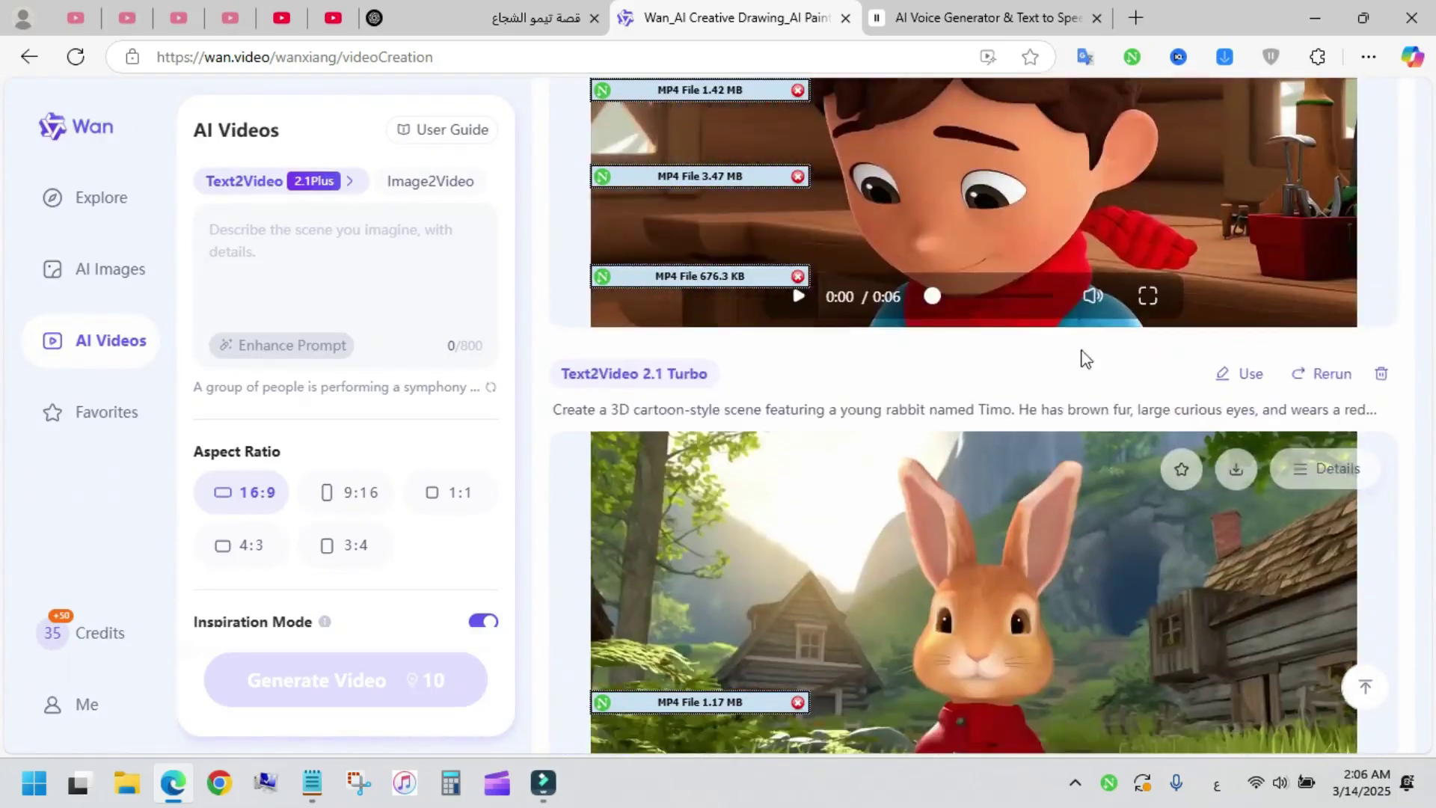
{"action": "scroll", "coordinate": [1048, 465], "scroll_direction": "up", "scroll_amount": 15}
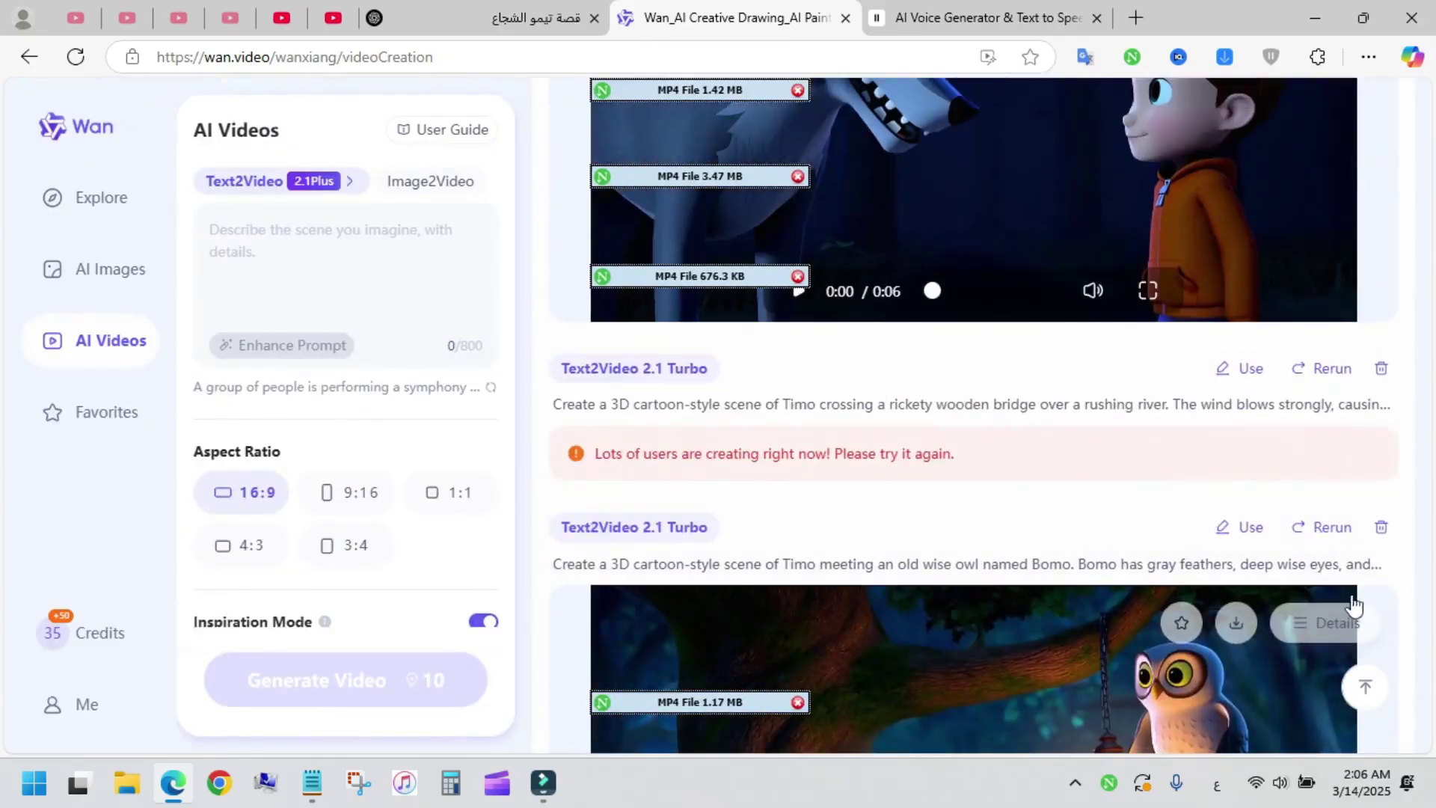
{"action": "scroll", "coordinate": [1047, 434], "scroll_direction": "down", "scroll_amount": 10}
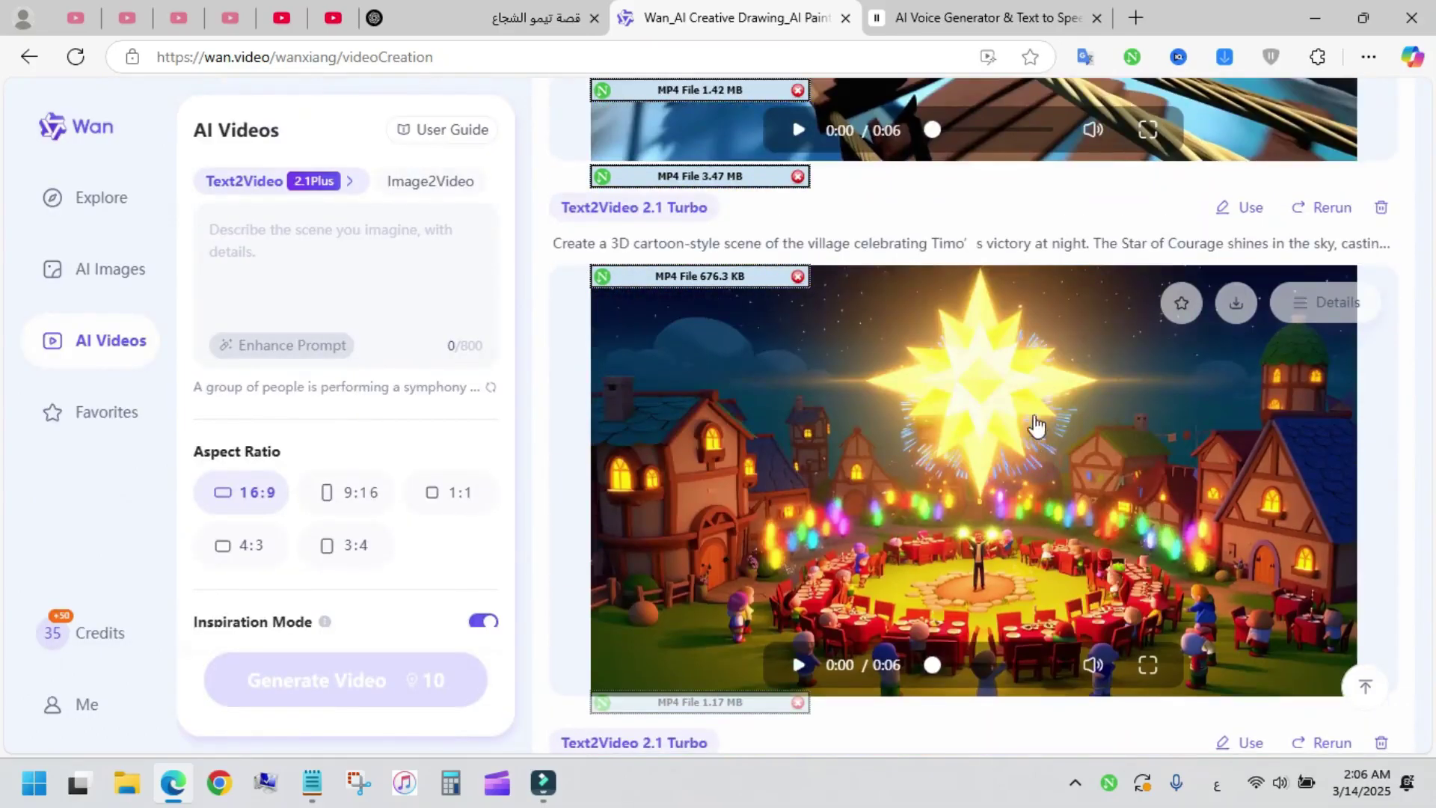
Step: Download the generated video of Timo crossing the rickety wooden bridge
{"action": "scroll", "coordinate": [1047, 404], "scroll_direction": "up", "scroll_amount": 5}
{"action": "scroll", "coordinate": [1057, 379], "scroll_direction": "up", "scroll_amount": 1}
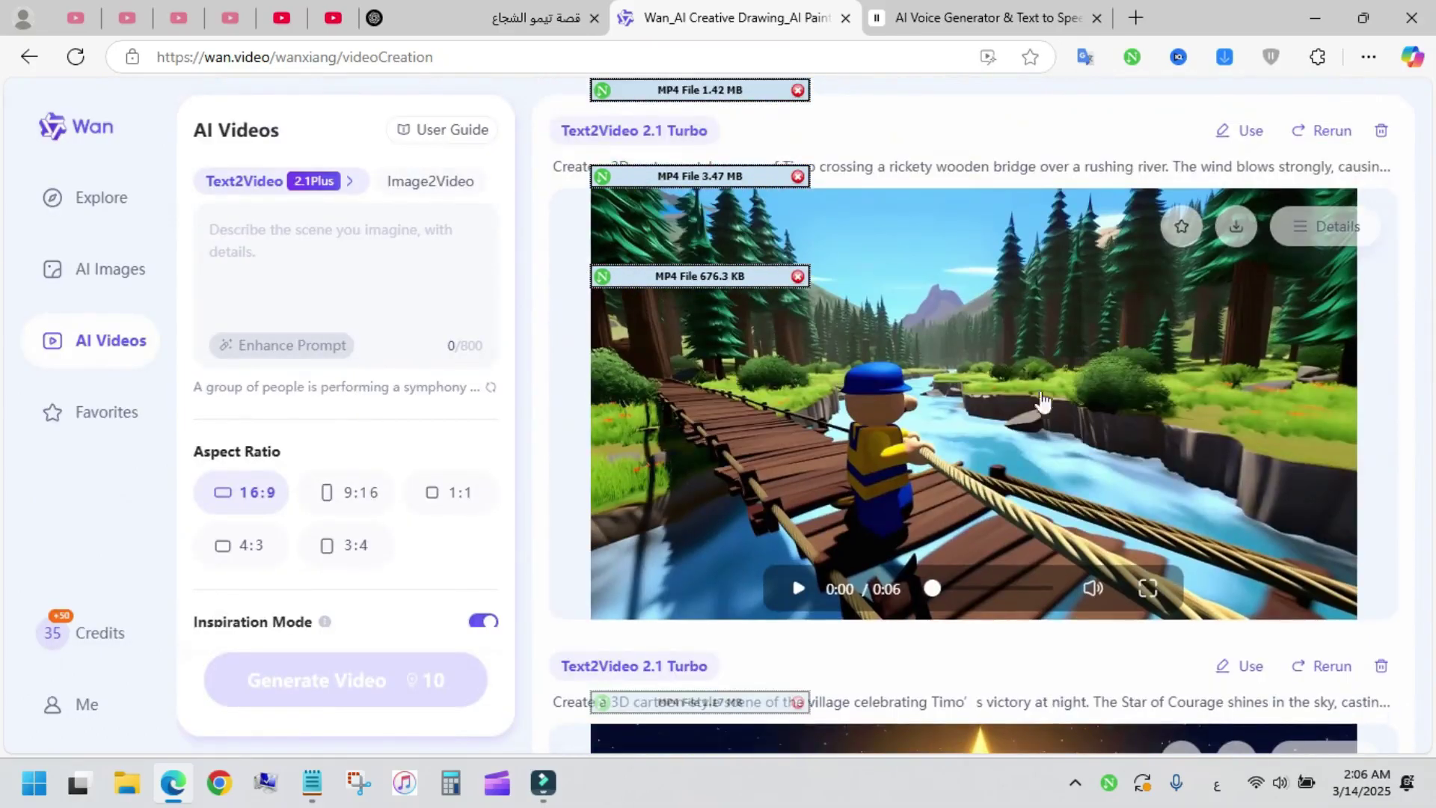
{"action": "left_click", "coordinate": [1235, 226]}
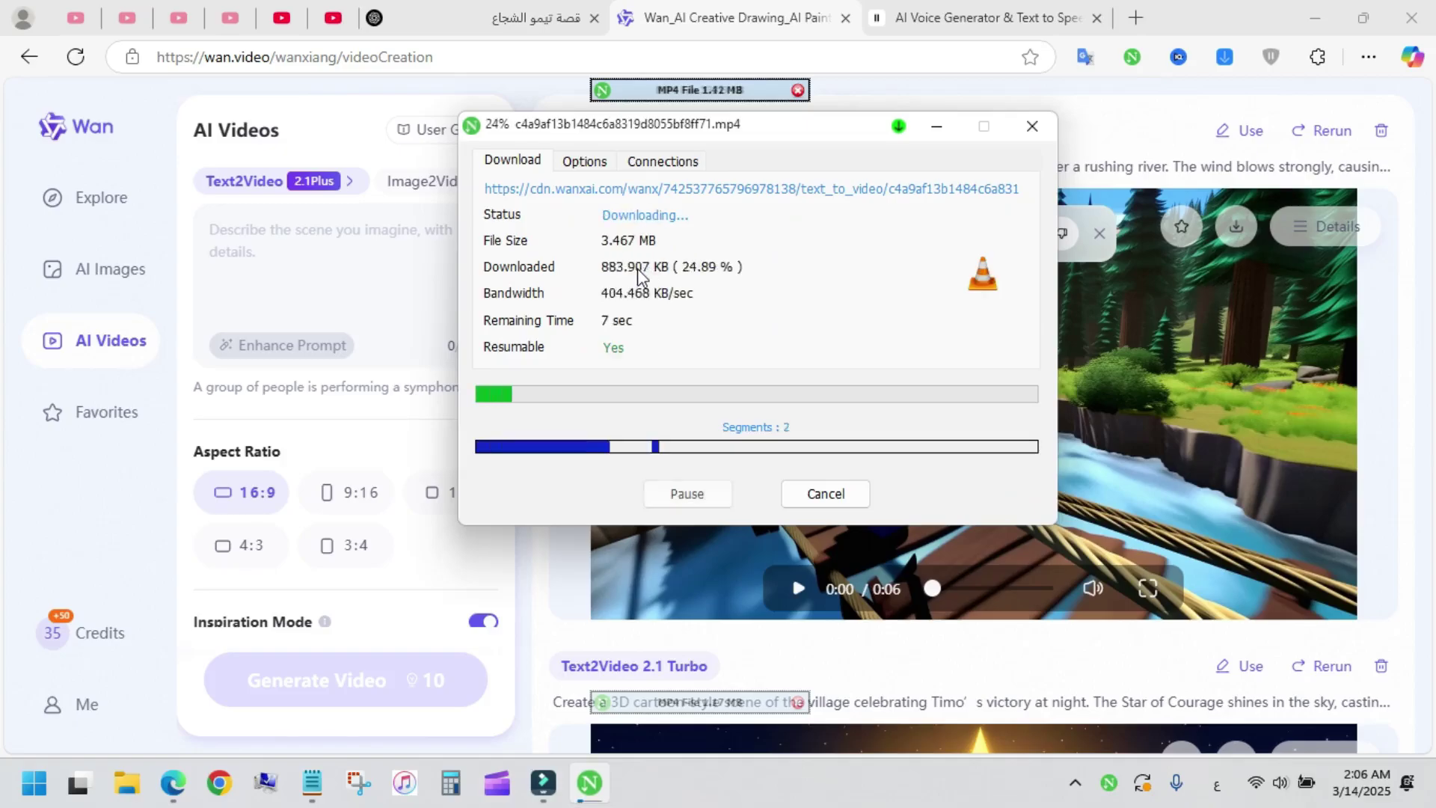
Step: Look through the remaining generated scene videos in Wan and the numbered clips 1.mp4 to 10.mp4 in the Downloads folder
{"action": "scroll", "coordinate": [1171, 363], "scroll_direction": "down", "scroll_amount": 3}
{"action": "scroll", "coordinate": [1171, 363], "scroll_direction": "down", "scroll_amount": 1}
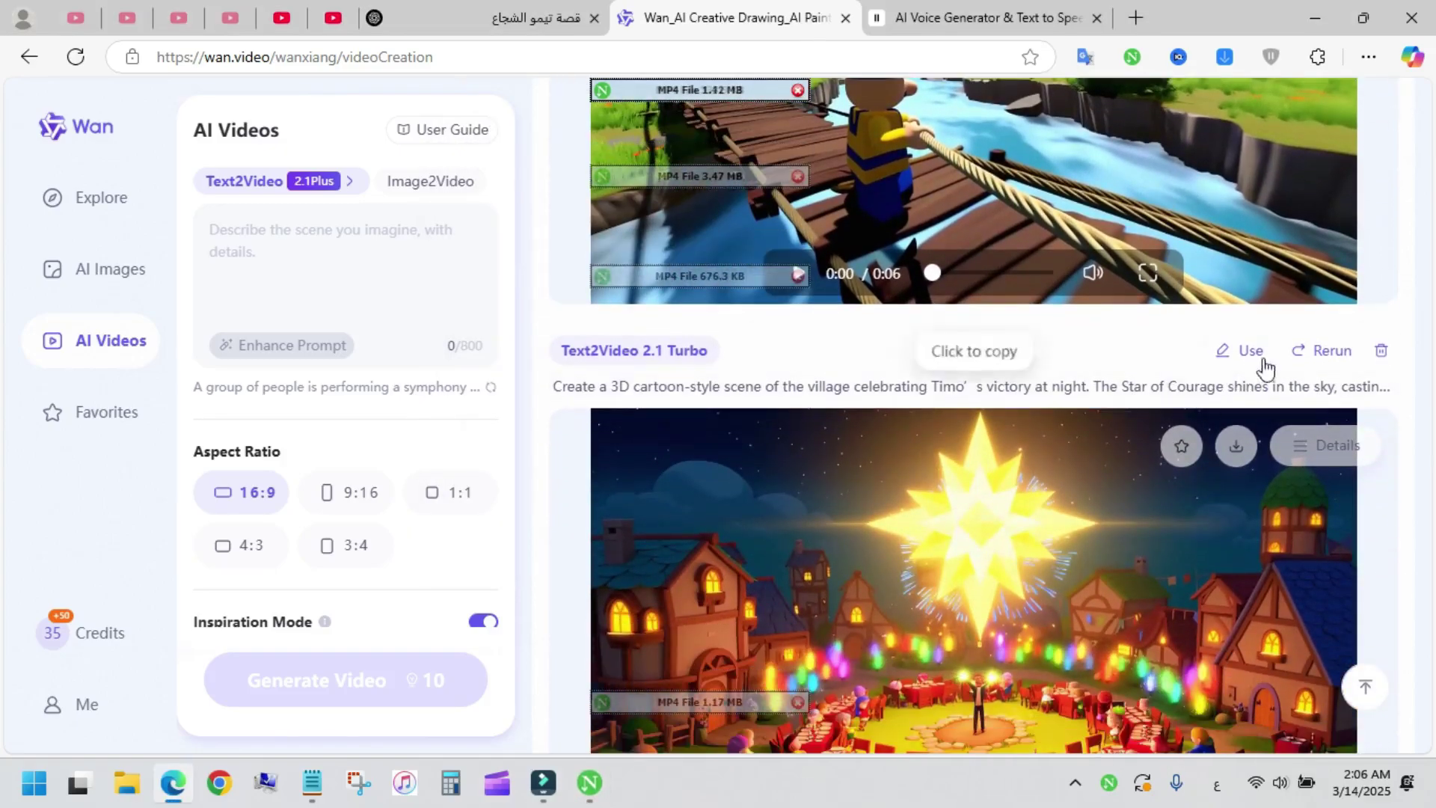
{"action": "scroll", "coordinate": [1227, 497], "scroll_direction": "down", "scroll_amount": 3}
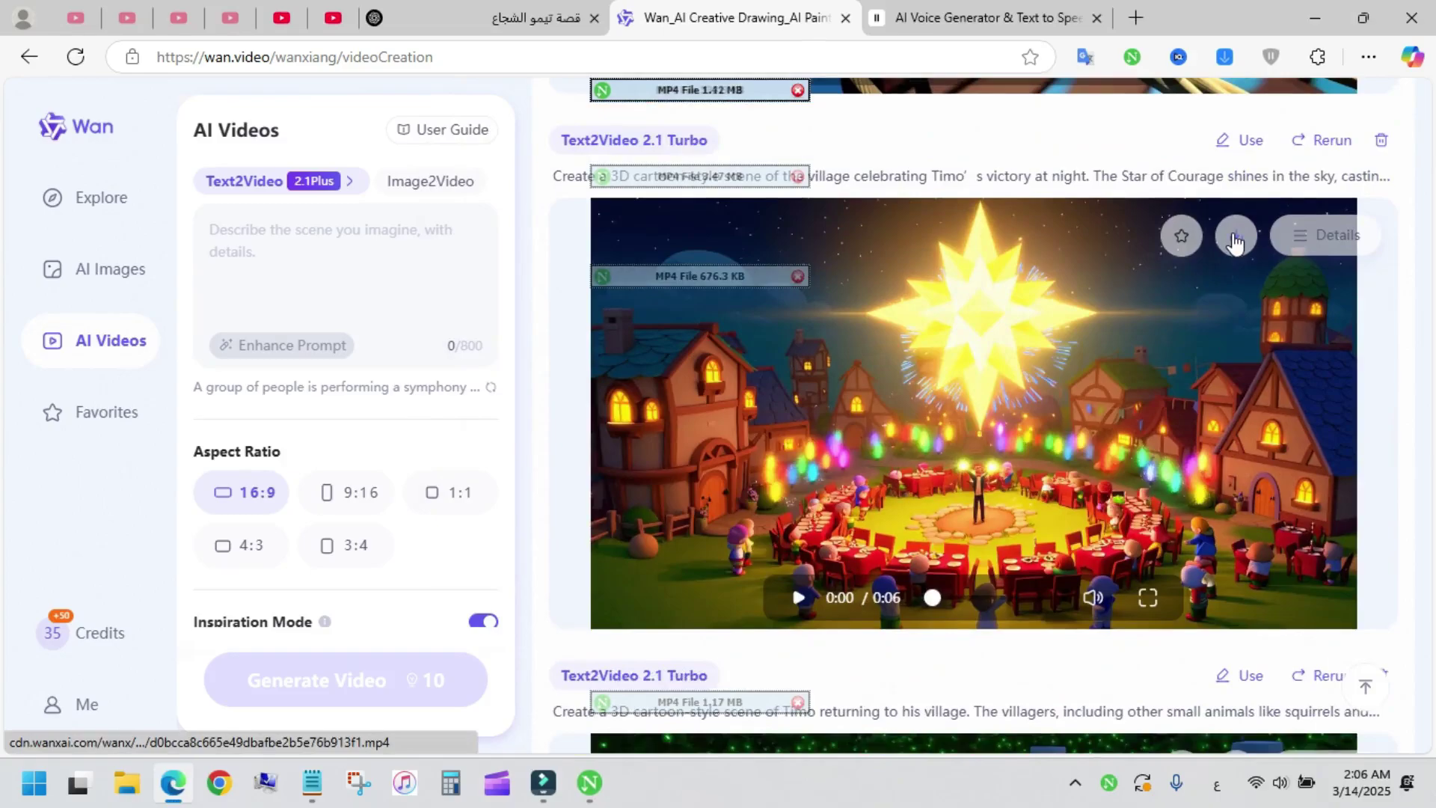
{"action": "scroll", "coordinate": [1089, 336], "scroll_direction": "down", "scroll_amount": 15}
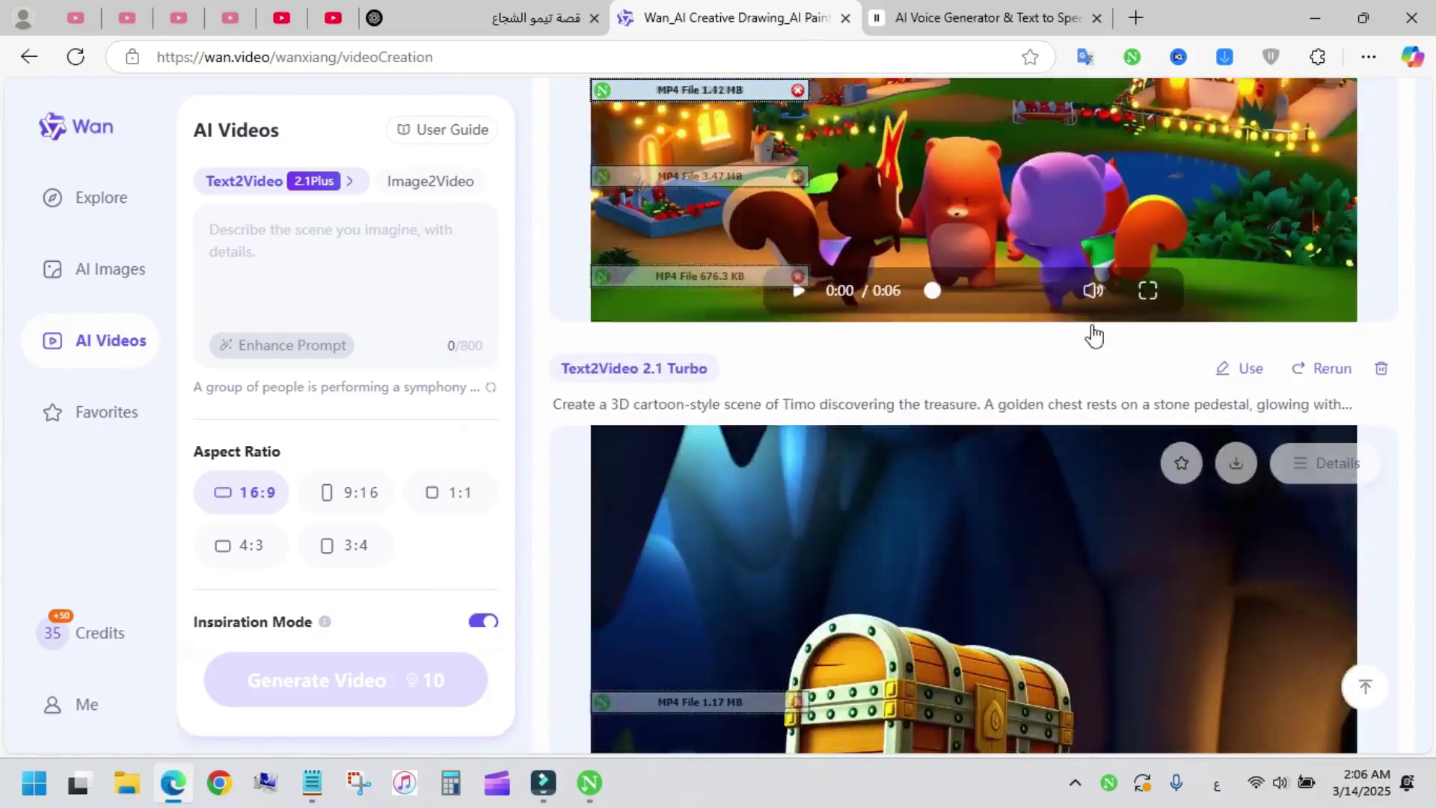
{"action": "scroll", "coordinate": [1092, 334], "scroll_direction": "down", "scroll_amount": 10}
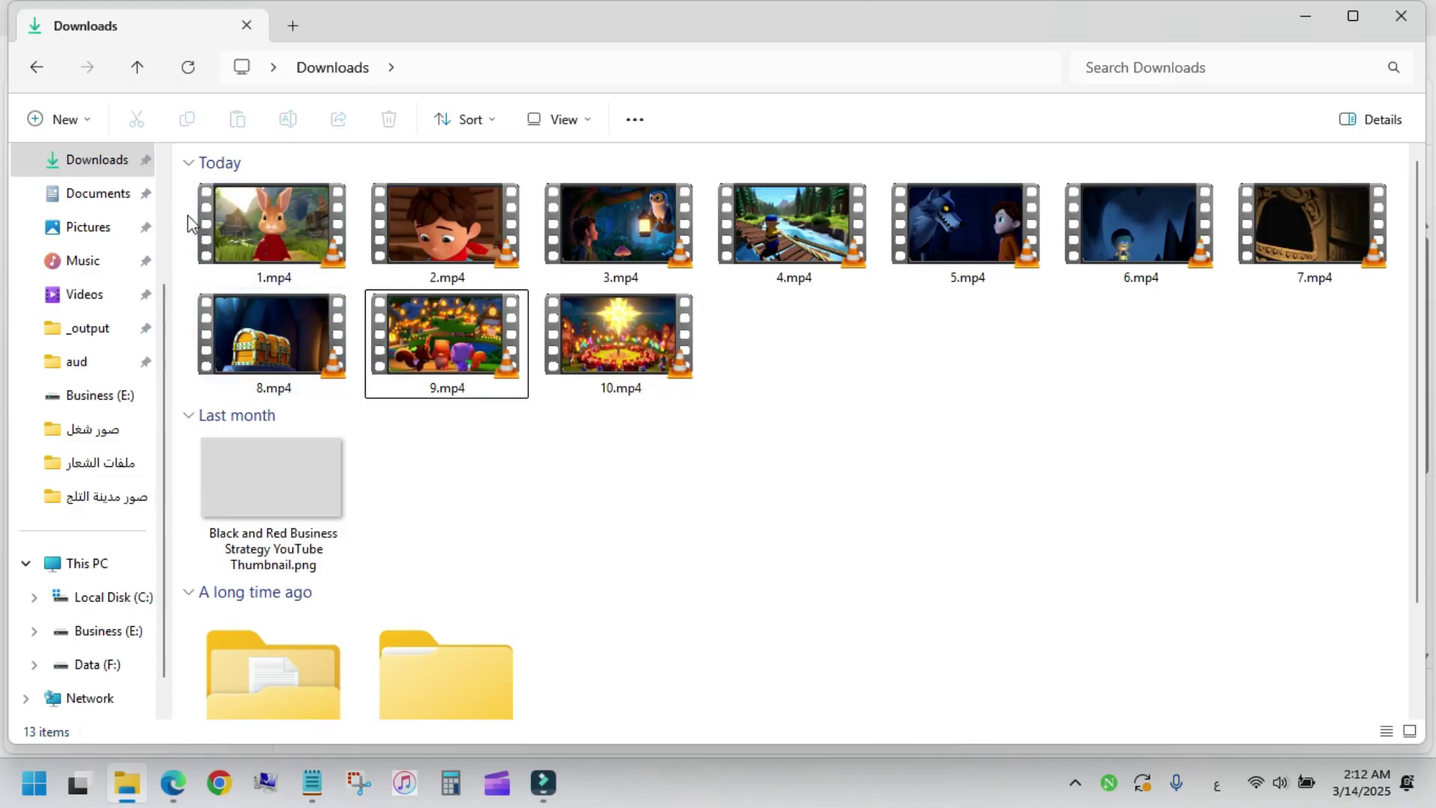
{"action": "left_click_drag", "start_coordinate": [180, 213], "coordinate": [881, 375]}
{"action": "left_click", "coordinate": [882, 375]}
Step: Switch to ChatGPT and copy the Arabic story text from the first scene's paragraph through the end of scene 10
{"action": "key", "text": "alt+Tab"}
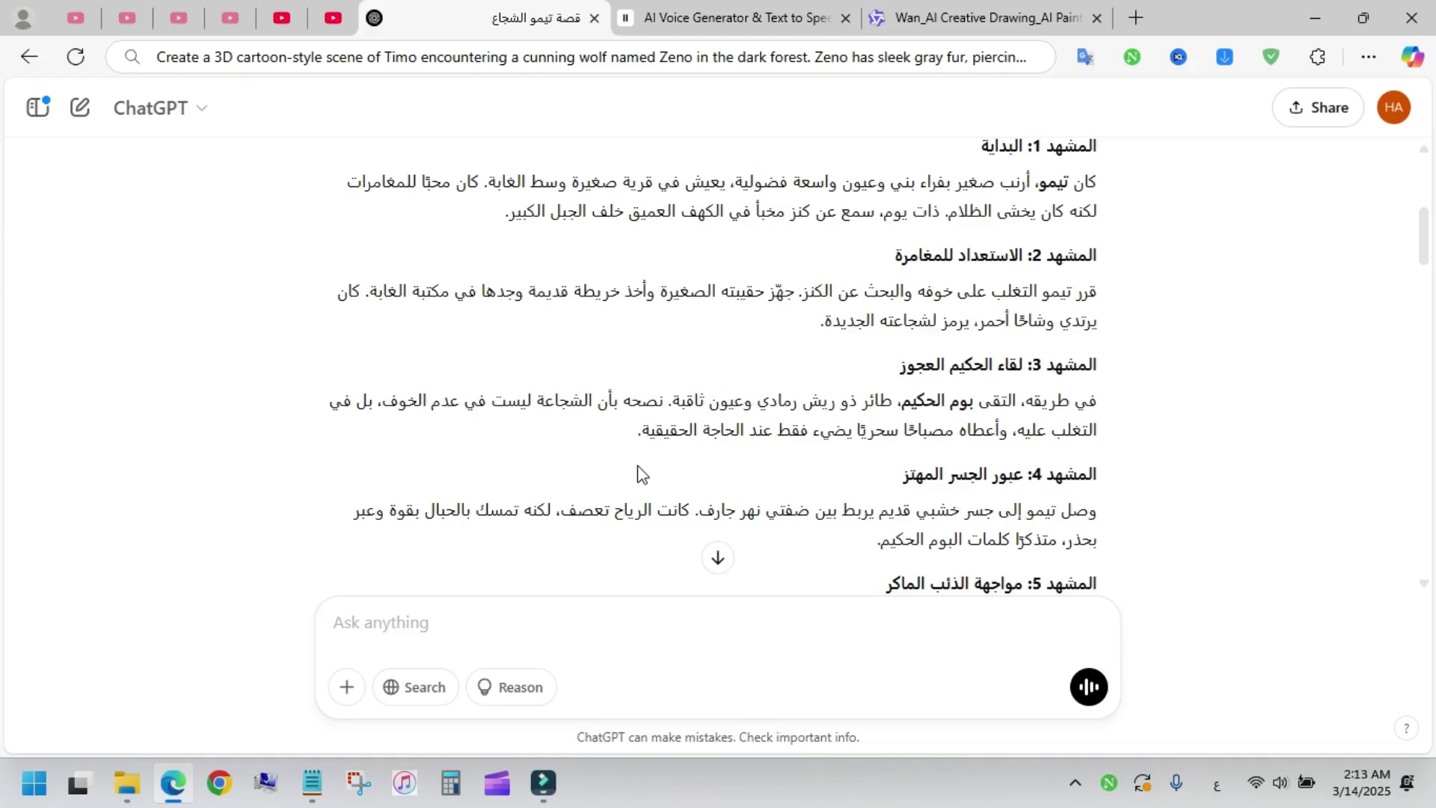
{"action": "left_click", "coordinate": [655, 19]}
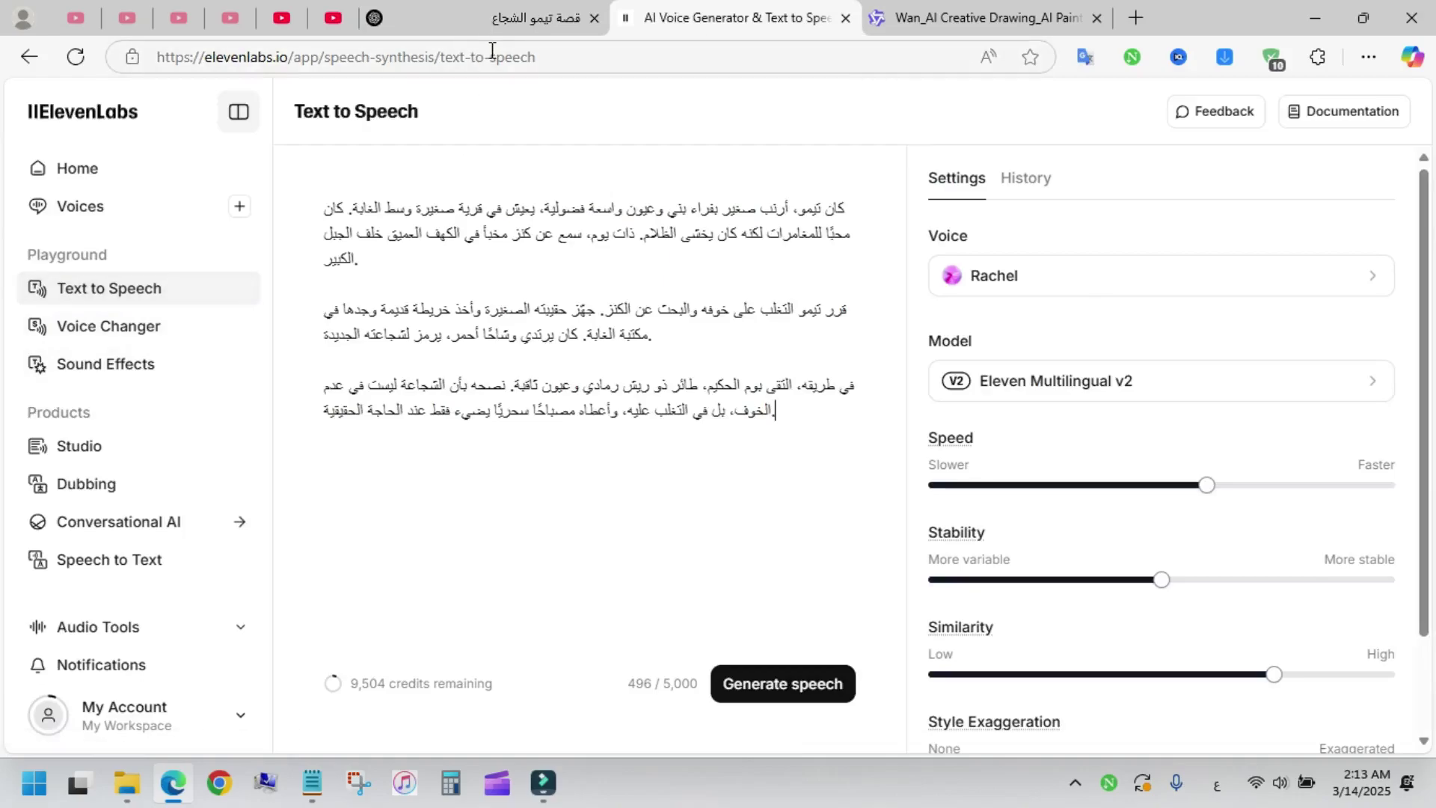
{"action": "left_click", "coordinate": [528, 17]}
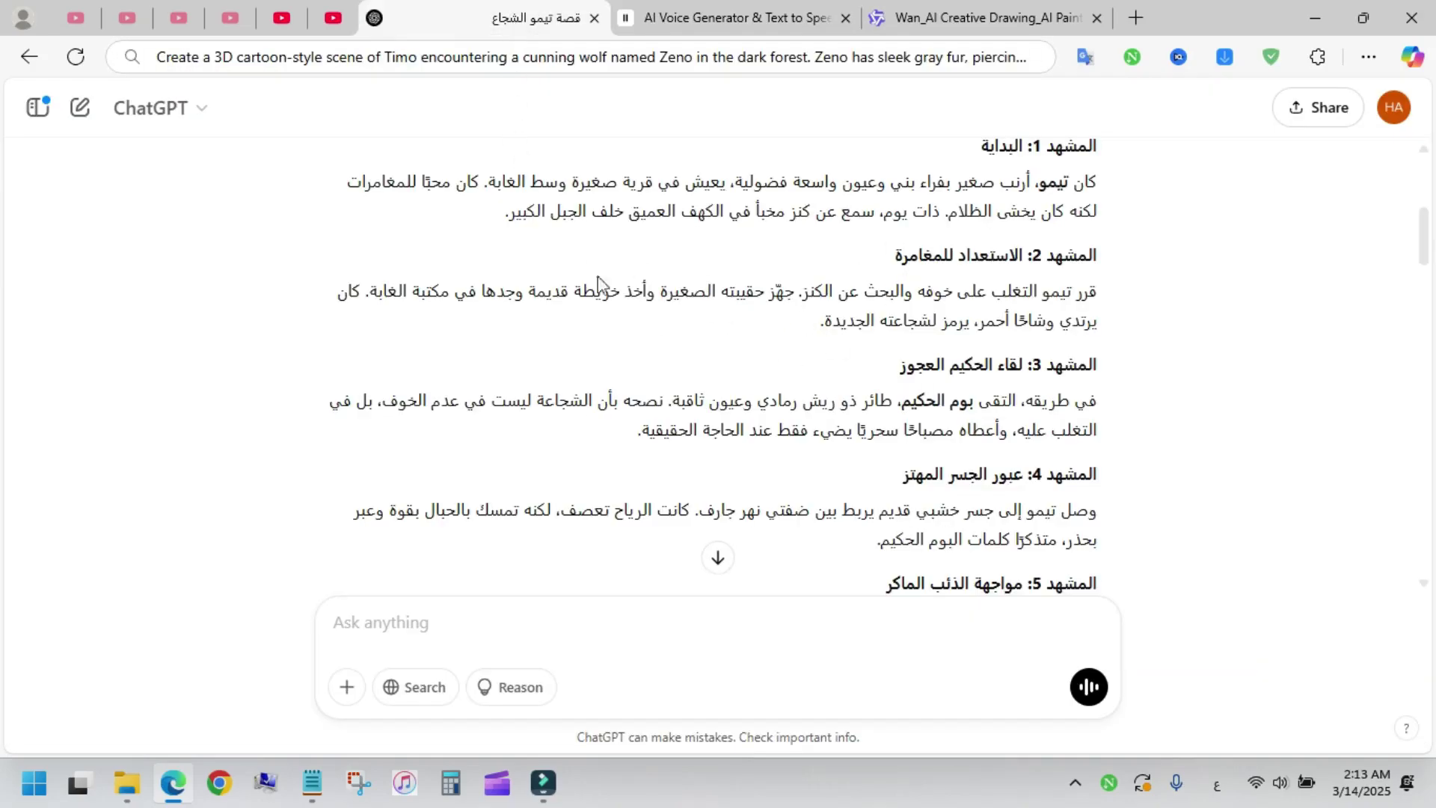
{"action": "scroll", "coordinate": [642, 271], "scroll_direction": "up", "scroll_amount": 3}
{"action": "scroll", "coordinate": [587, 460], "scroll_direction": "down", "scroll_amount": 3}
{"action": "triple_click", "coordinate": [855, 211]}
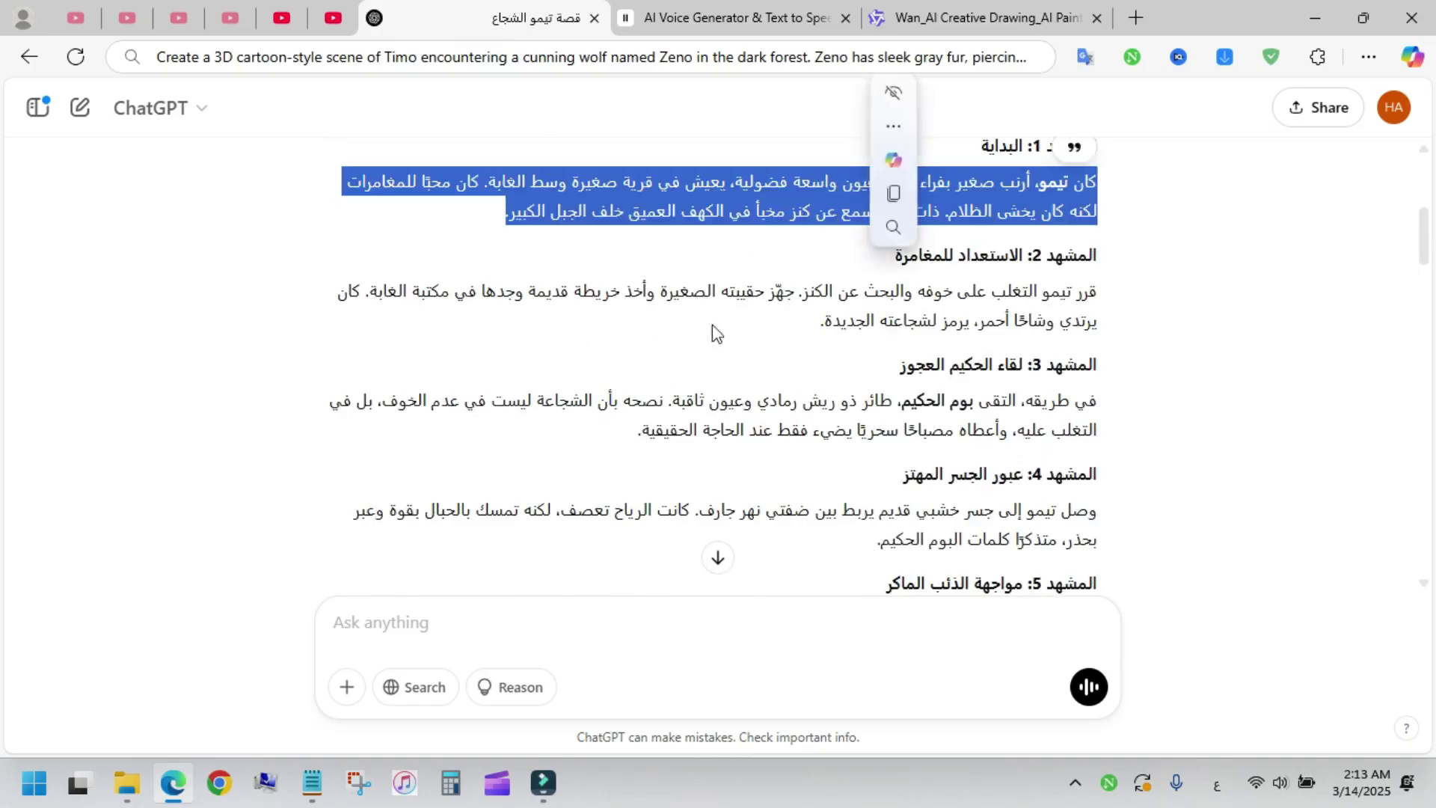
{"action": "scroll", "coordinate": [731, 321], "scroll_direction": "down", "scroll_amount": 4}
{"action": "scroll", "coordinate": [688, 344], "scroll_direction": "down", "scroll_amount": 5}
{"action": "left_click", "coordinate": [845, 471], "text": "shift"}
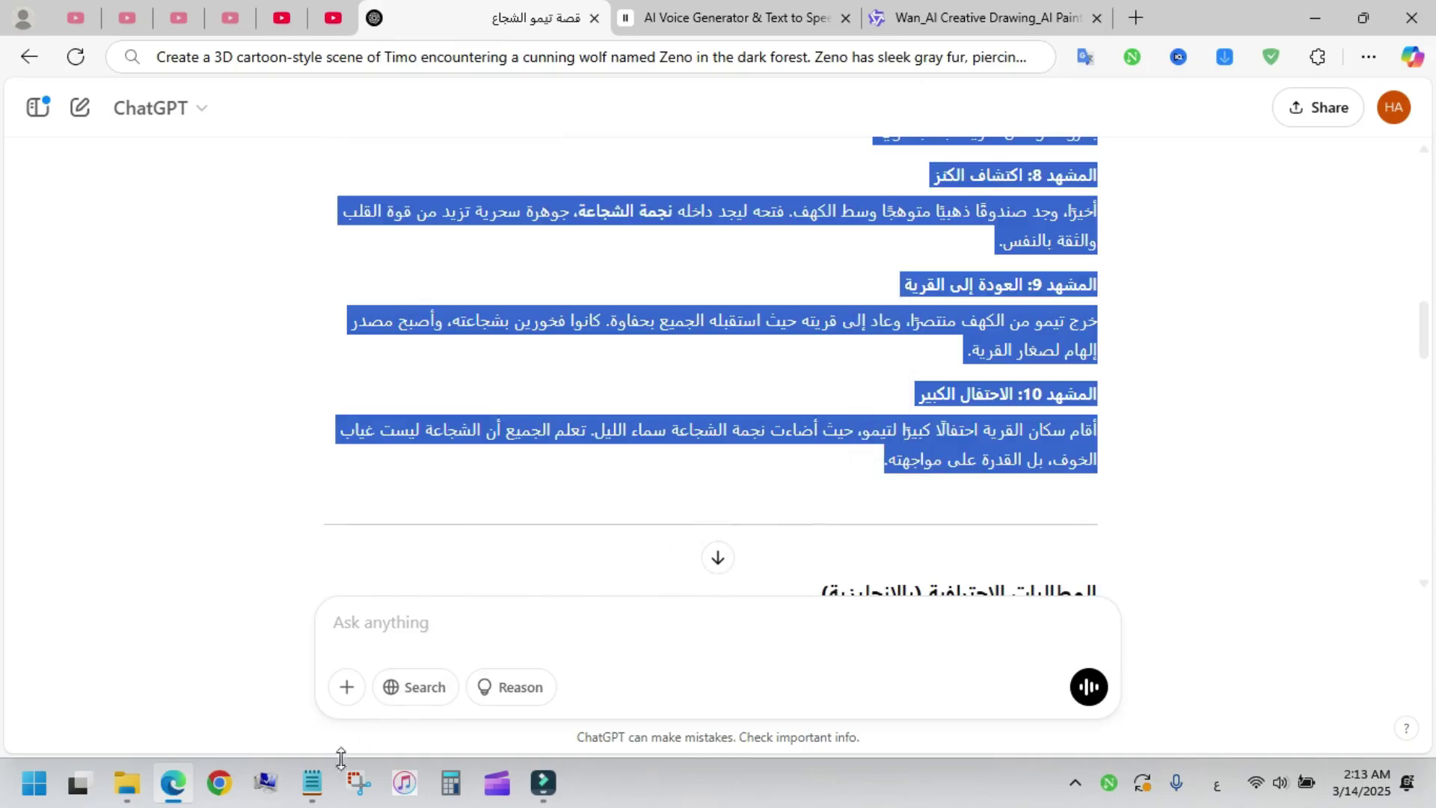
Step: Switch to Notepad, paste the copied story below the existing prompt text, and set the zoom to 110%
{"action": "left_click", "coordinate": [312, 783]}
{"action": "left_click", "coordinate": [111, 313]}
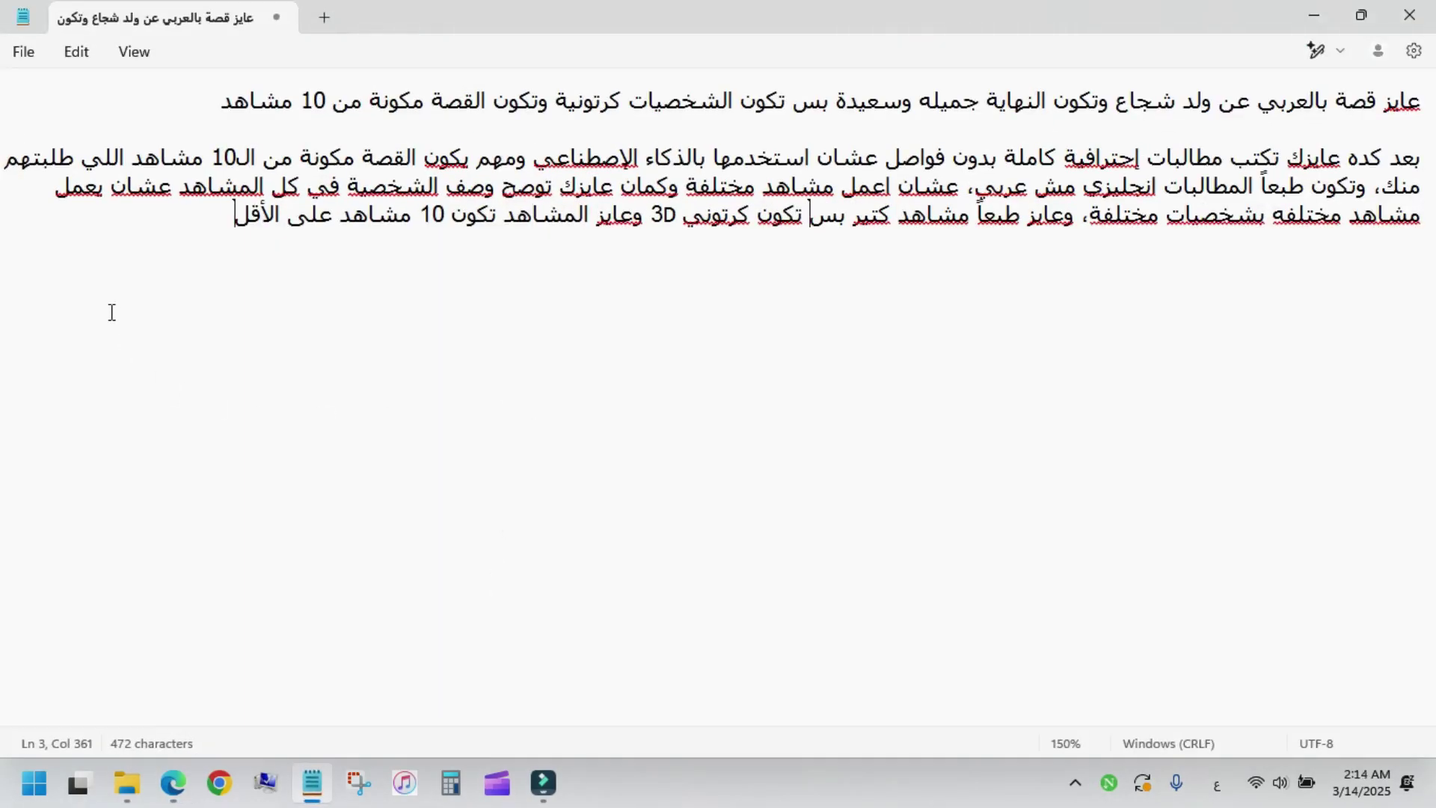
{"action": "key", "text": "Return"}
{"action": "key", "text": "Return"}
{"action": "key", "text": "ctrl+v"}
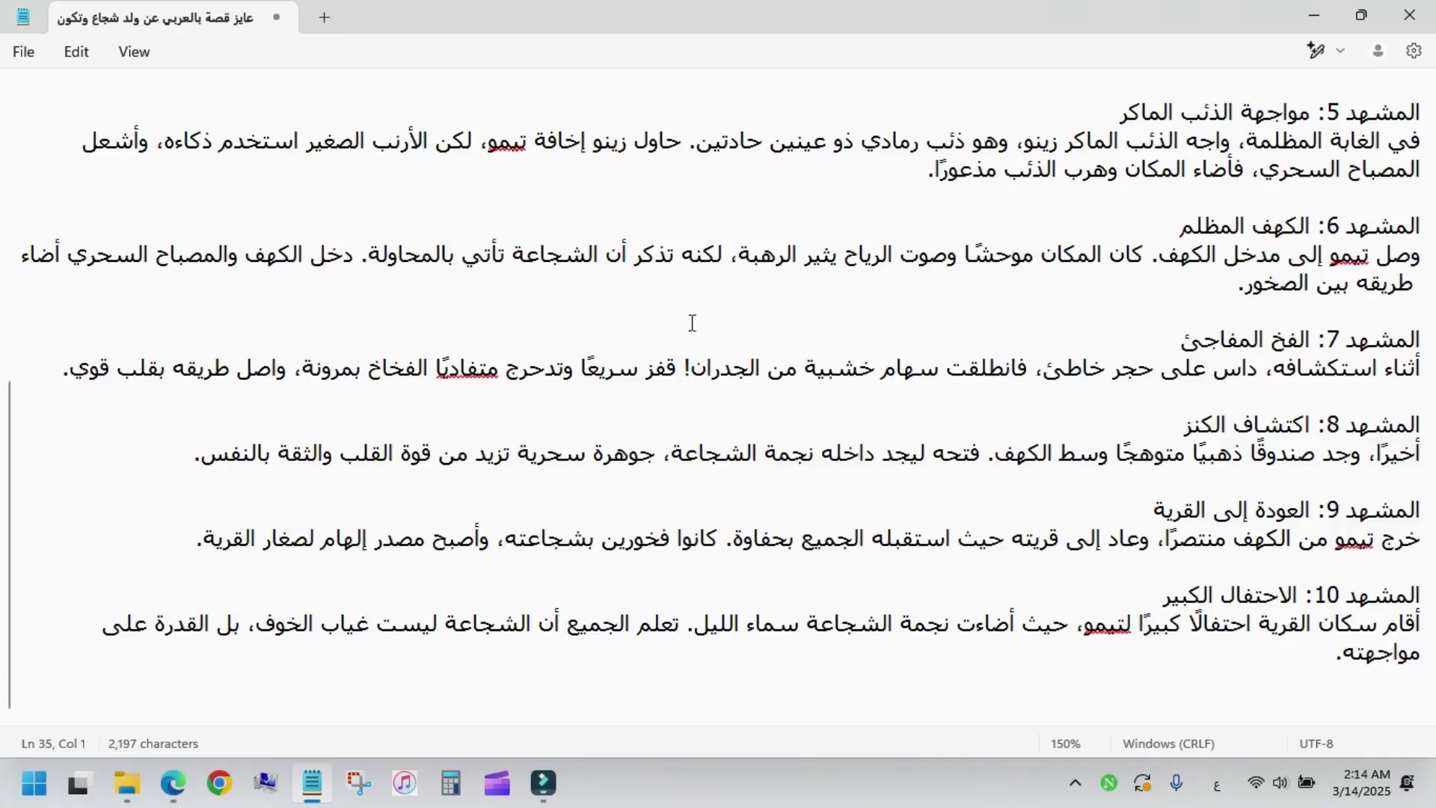
{"action": "scroll", "coordinate": [872, 319], "scroll_direction": "down", "scroll_amount": 8, "text": "ctrl"}
{"action": "scroll", "coordinate": [978, 380], "scroll_direction": "up", "scroll_amount": 2, "text": "ctrl"}
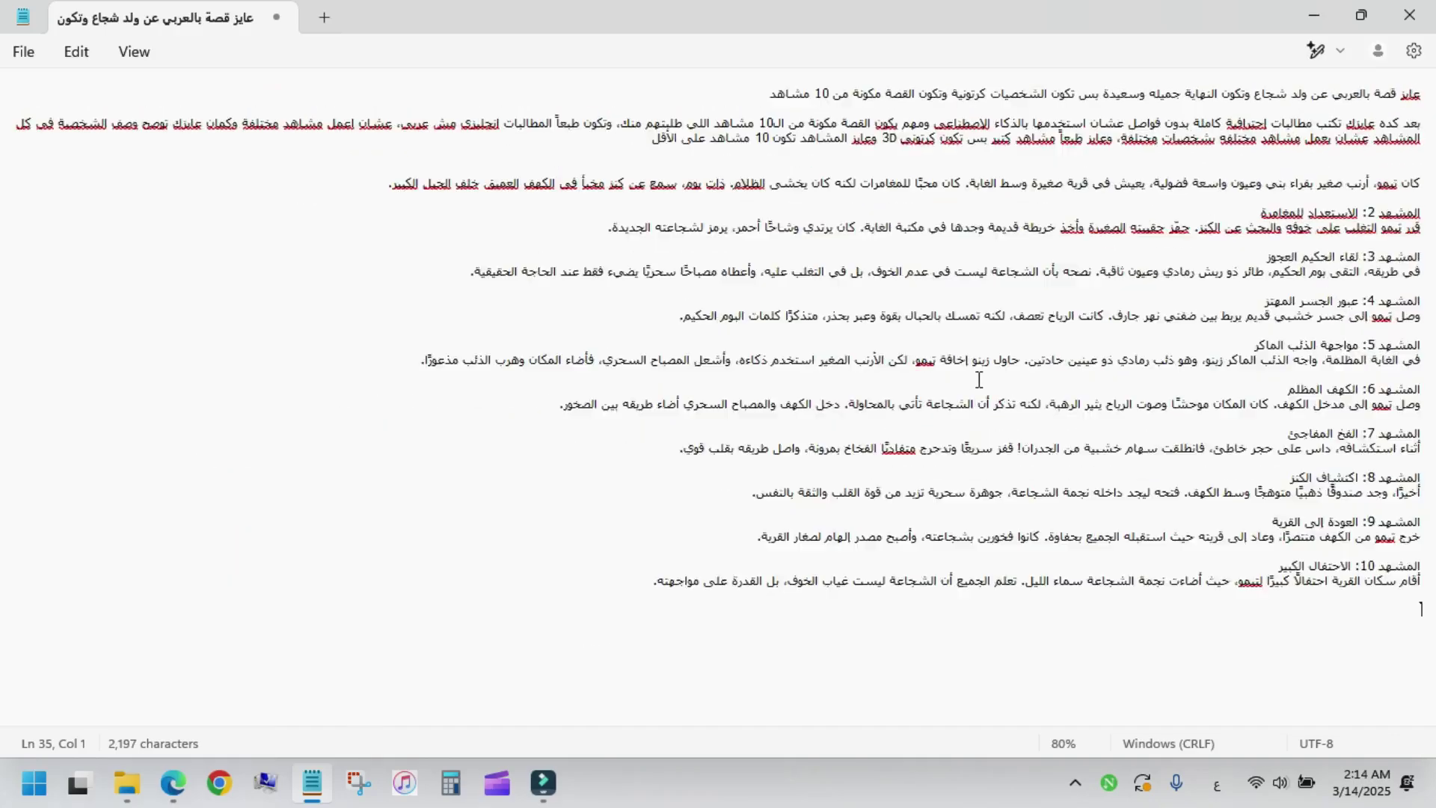
{"action": "scroll", "coordinate": [979, 380], "scroll_direction": "up", "scroll_amount": 2, "text": "ctrl"}
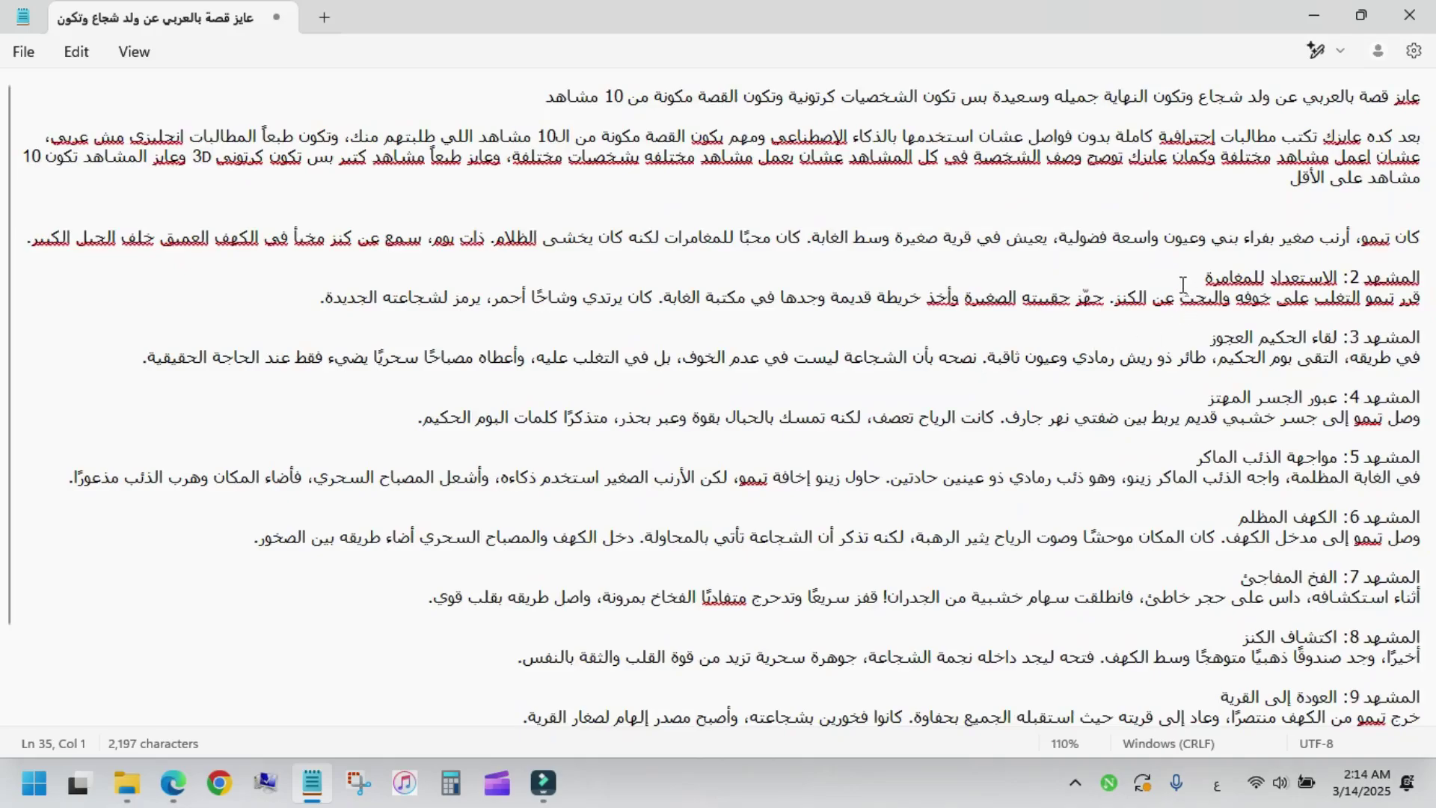
Step: Delete the heading lines of scenes 2 to 10 from the pasted story, keeping only the narration paragraphs
{"action": "left_click_drag", "start_coordinate": [1393, 236], "coordinate": [1271, 239]}
{"action": "left_click_drag", "start_coordinate": [1178, 279], "coordinate": [1429, 283]}
{"action": "key", "text": "BackSpace"}
{"action": "key", "text": "BackSpace"}
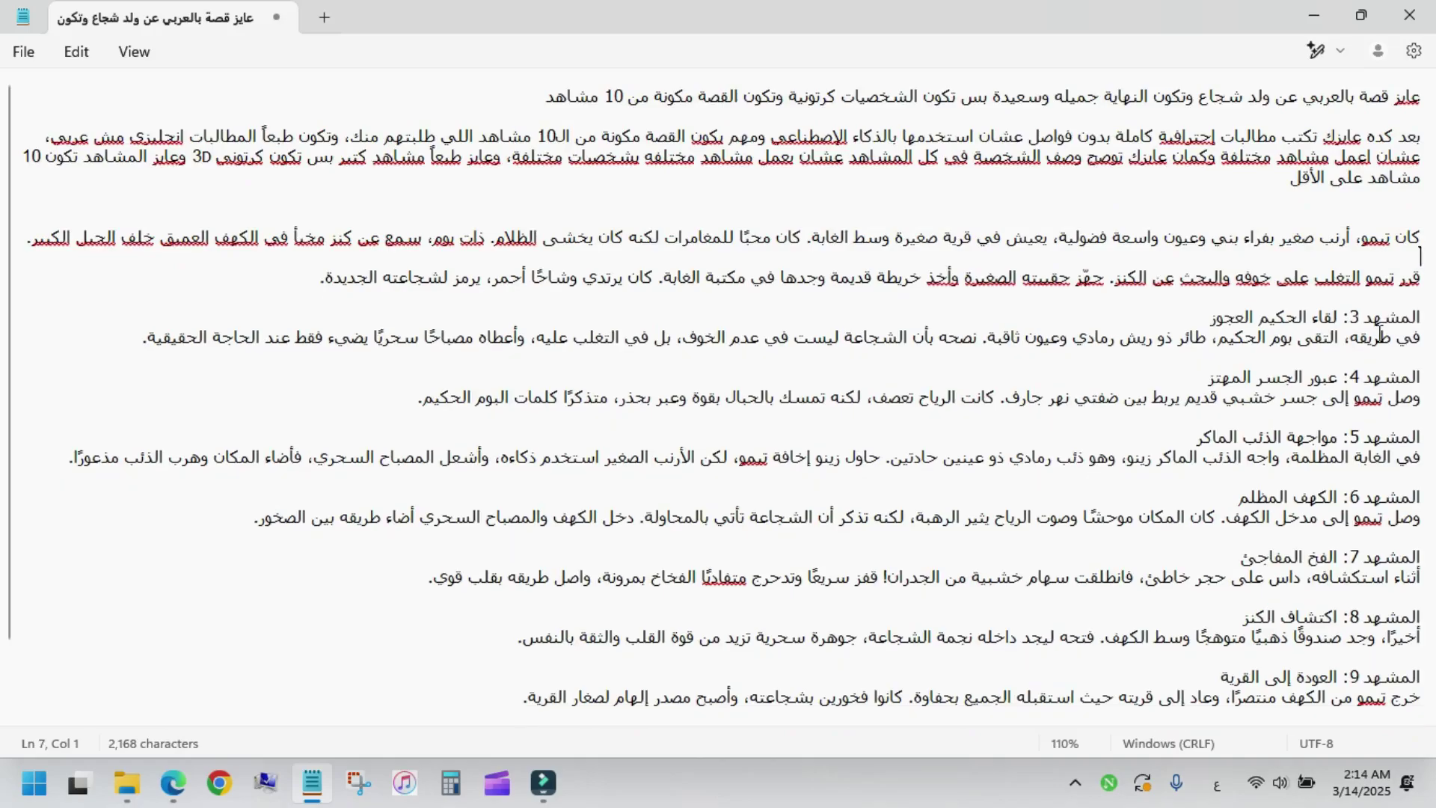
{"action": "left_click_drag", "start_coordinate": [1184, 318], "coordinate": [1429, 327]}
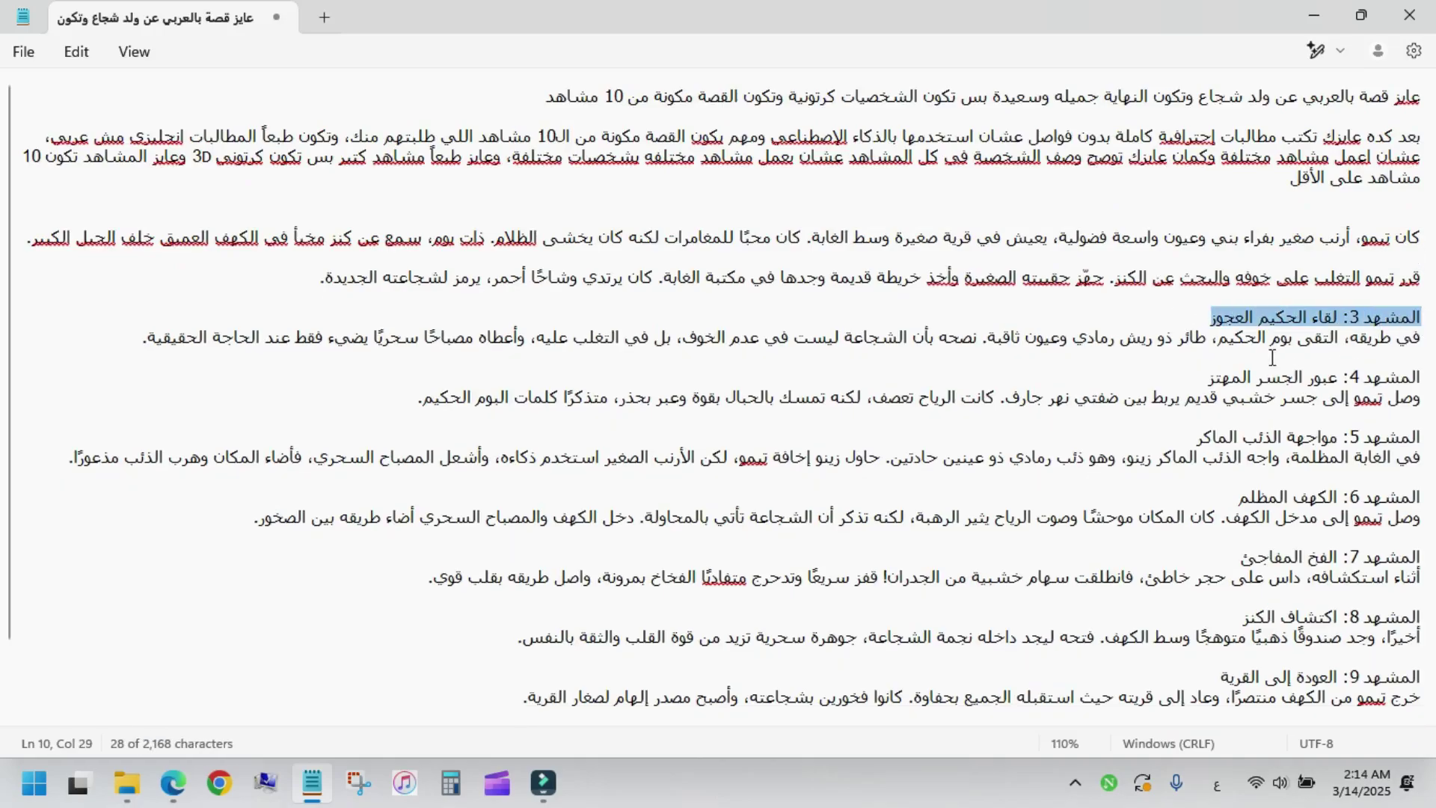
{"action": "key", "text": "BackSpace"}
{"action": "key", "text": "BackSpace"}
{"action": "left_click_drag", "start_coordinate": [1195, 359], "coordinate": [1429, 369]}
{"action": "key", "text": "BackSpace"}
{"action": "key", "text": "BackSpace"}
{"action": "left_click_drag", "start_coordinate": [1195, 399], "coordinate": [1429, 390]}
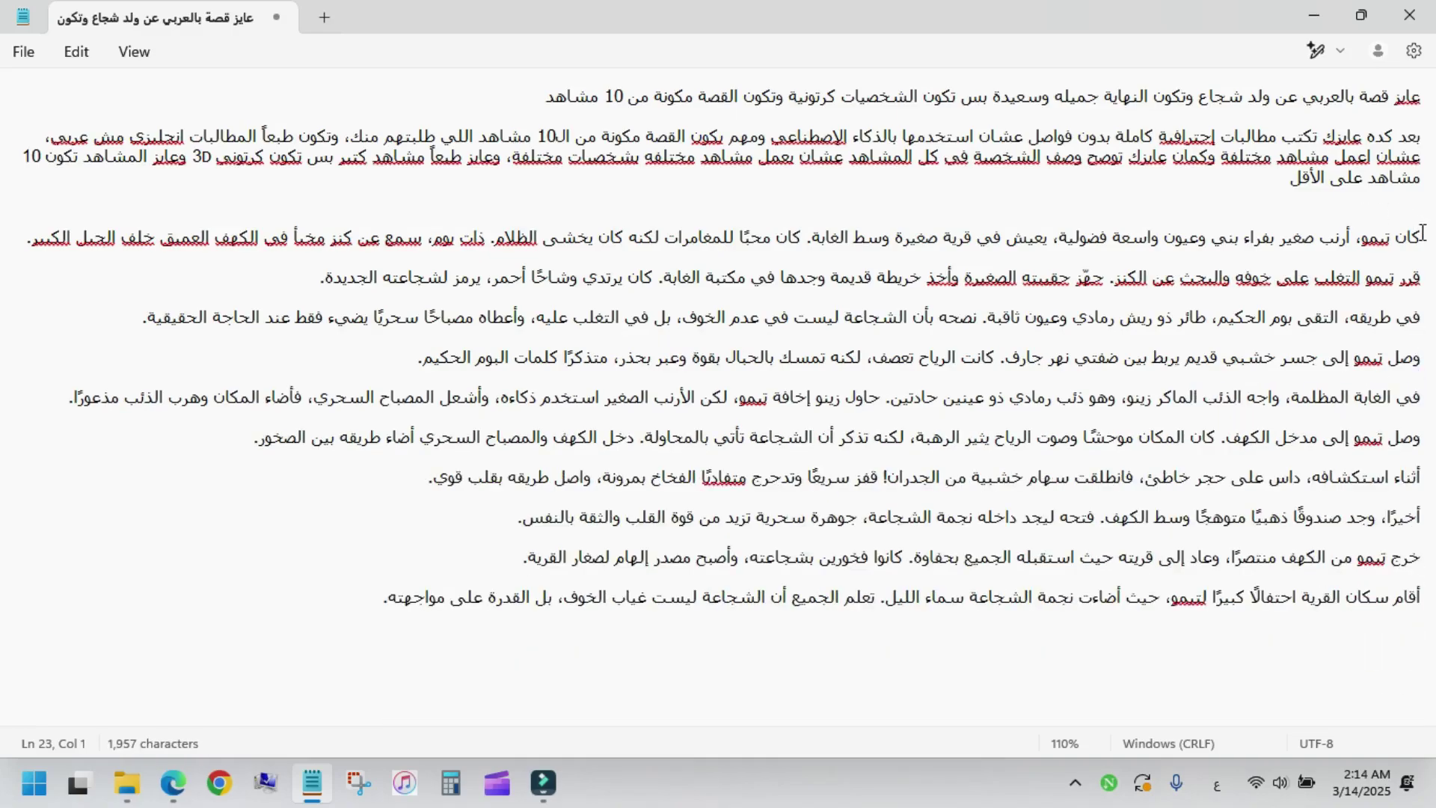
Step: Copy the ten narration paragraphs from Notepad and replace the Text to Speech script in ElevenLabs with them
{"action": "left_click_drag", "start_coordinate": [1419, 236], "coordinate": [286, 613]}
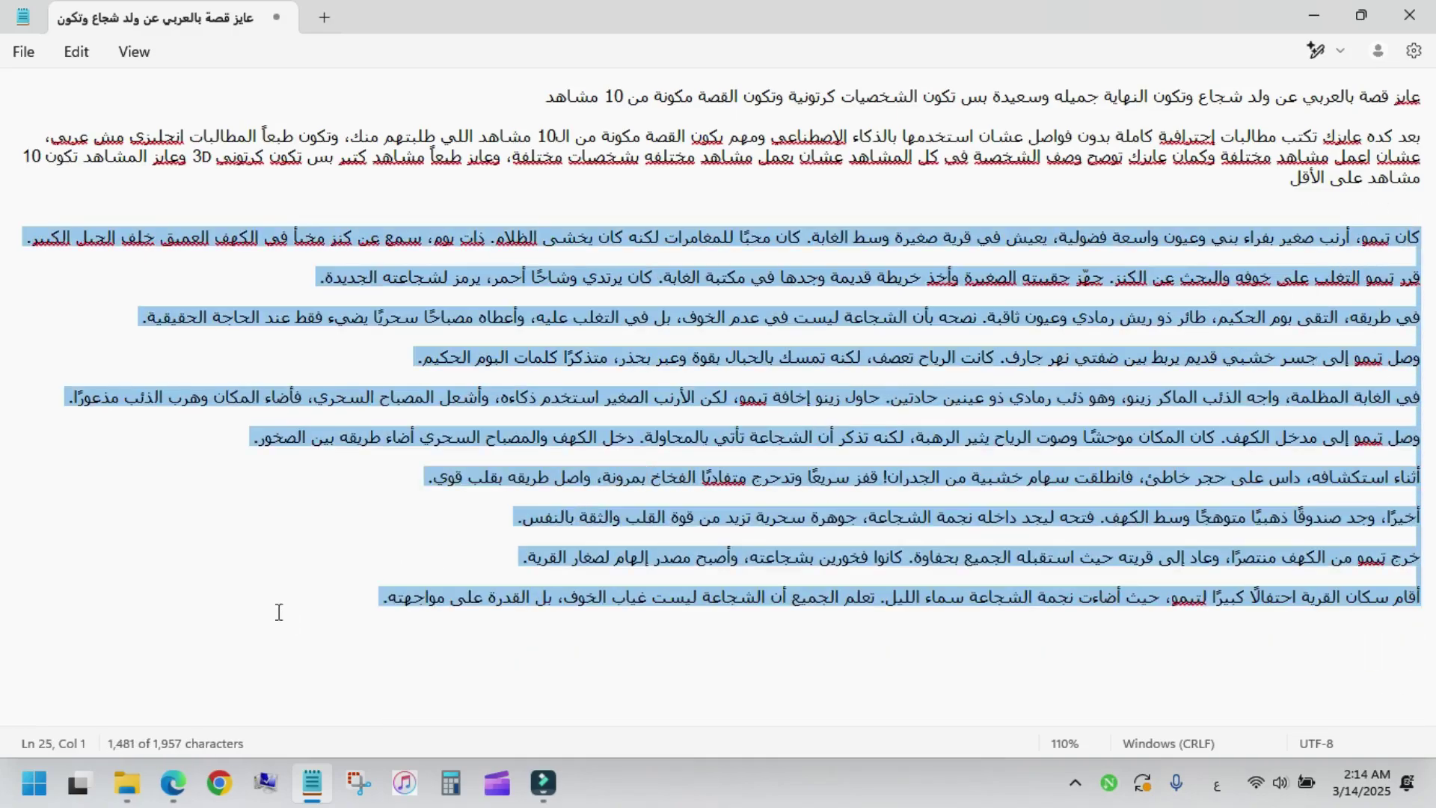
{"action": "left_click", "coordinate": [176, 779]}
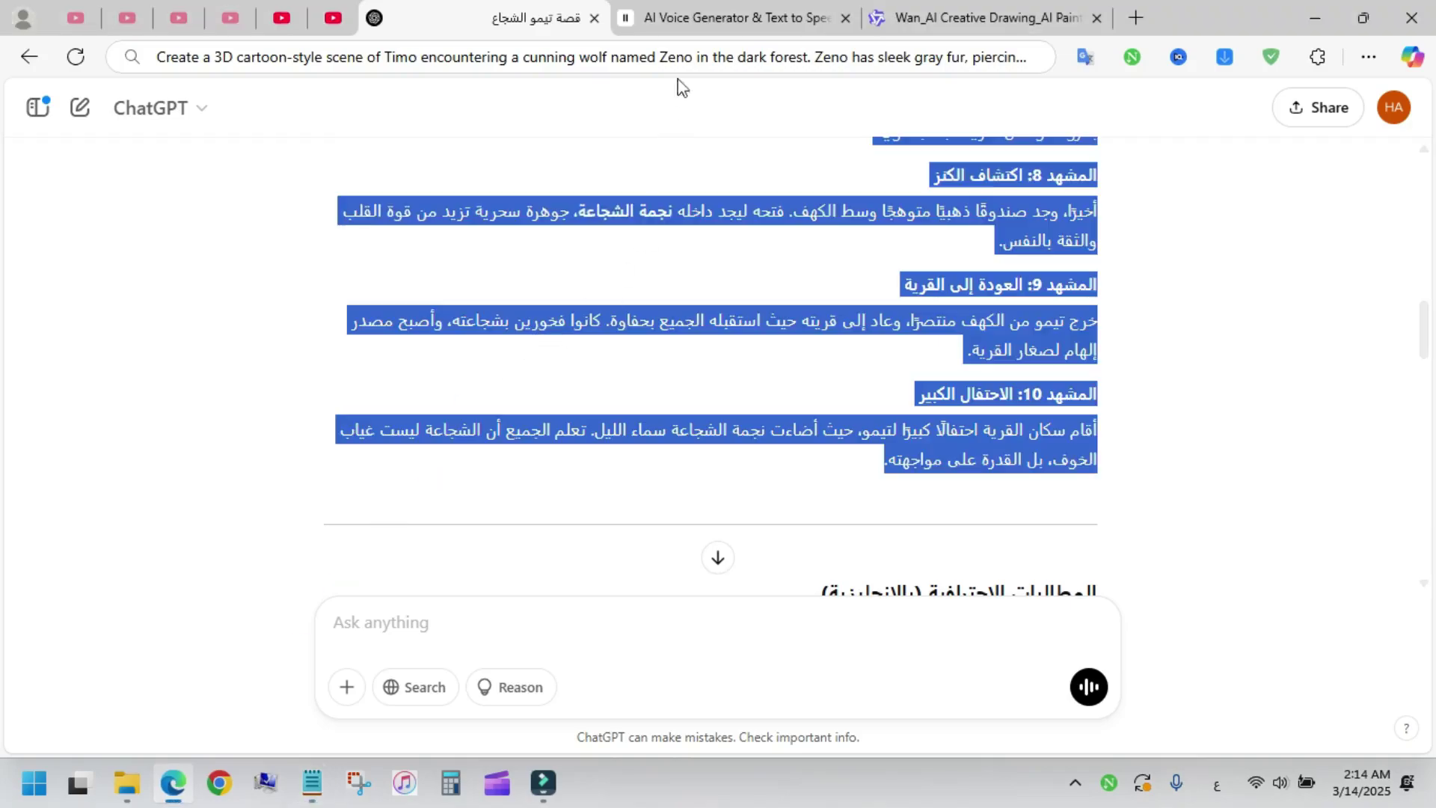
{"action": "left_click", "coordinate": [706, 29]}
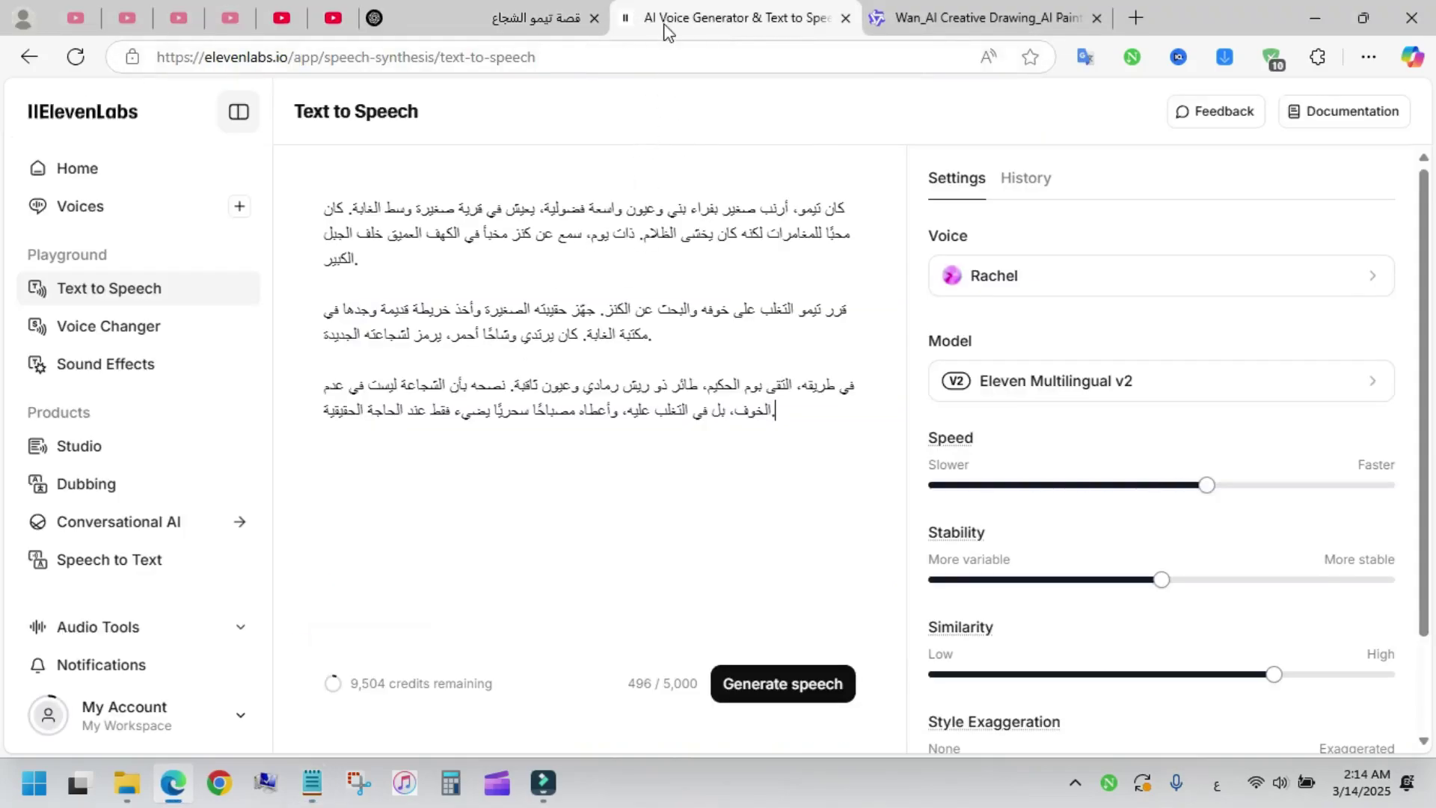
{"action": "left_click", "coordinate": [394, 217]}
{"action": "key", "text": "ctrl+a"}
{"action": "key", "text": "BackSpace"}
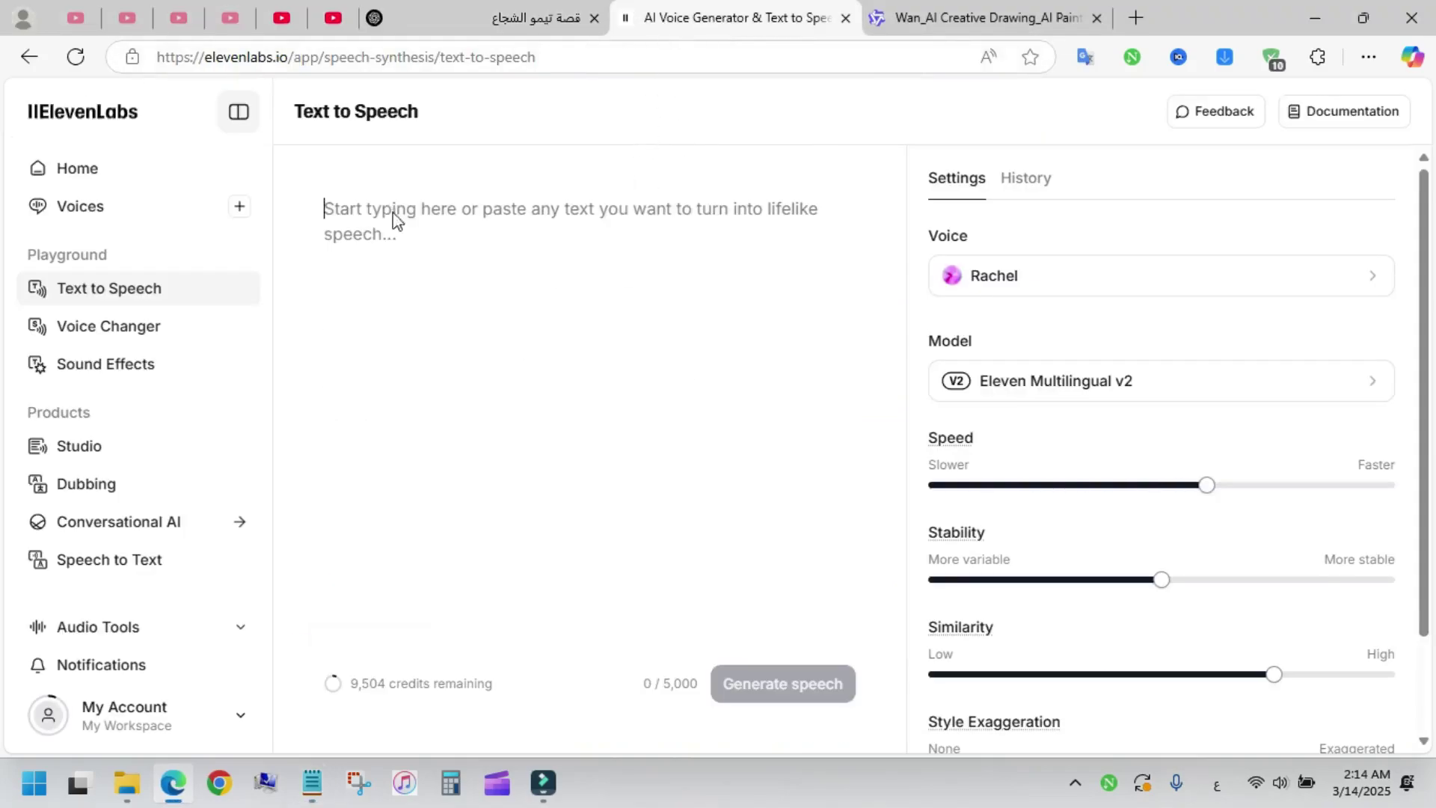
{"action": "right_click", "coordinate": [394, 218]}
{"action": "left_click", "coordinate": [453, 415]}
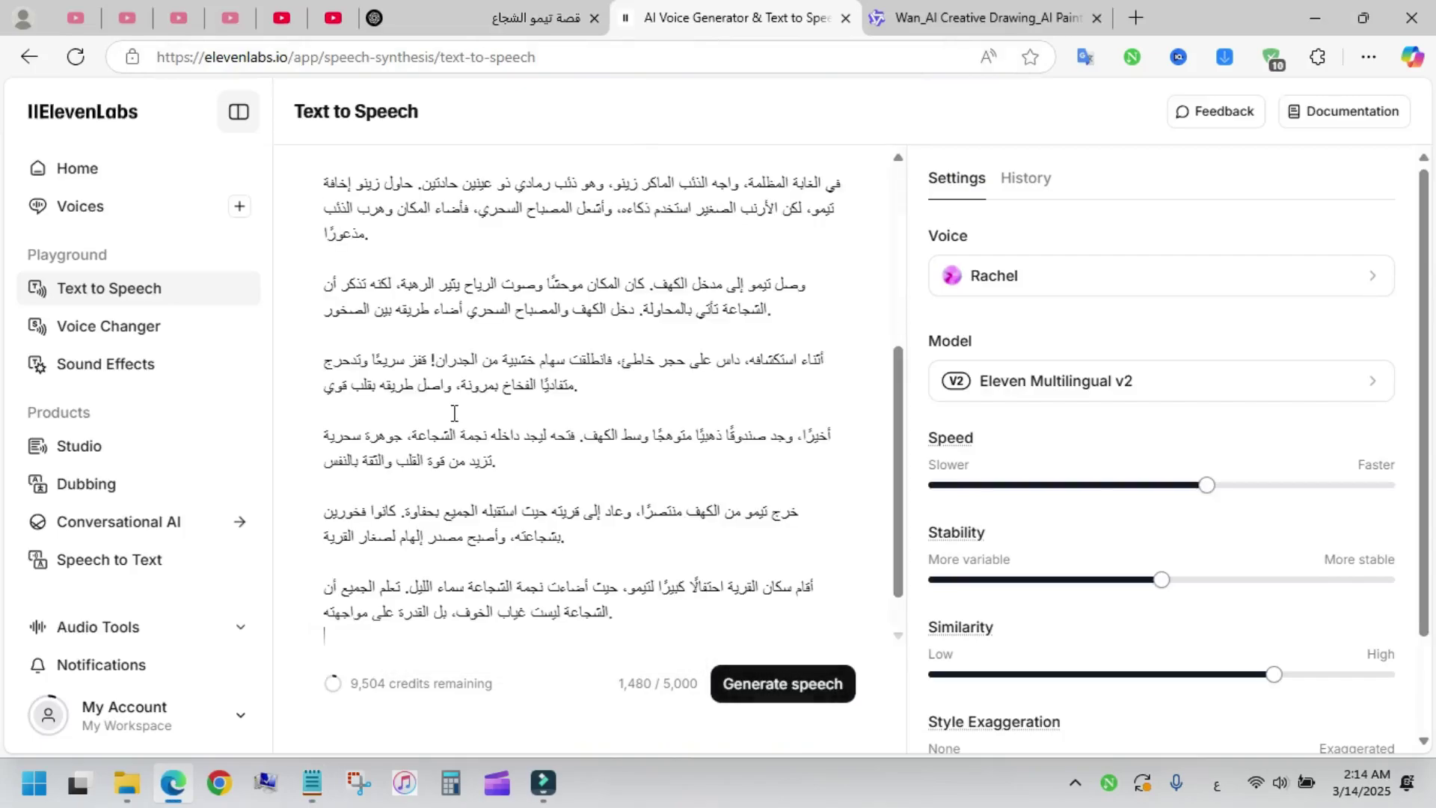
{"action": "scroll", "coordinate": [540, 395], "scroll_direction": "down", "scroll_amount": 1}
{"action": "scroll", "coordinate": [840, 337], "scroll_direction": "up", "scroll_amount": 2}
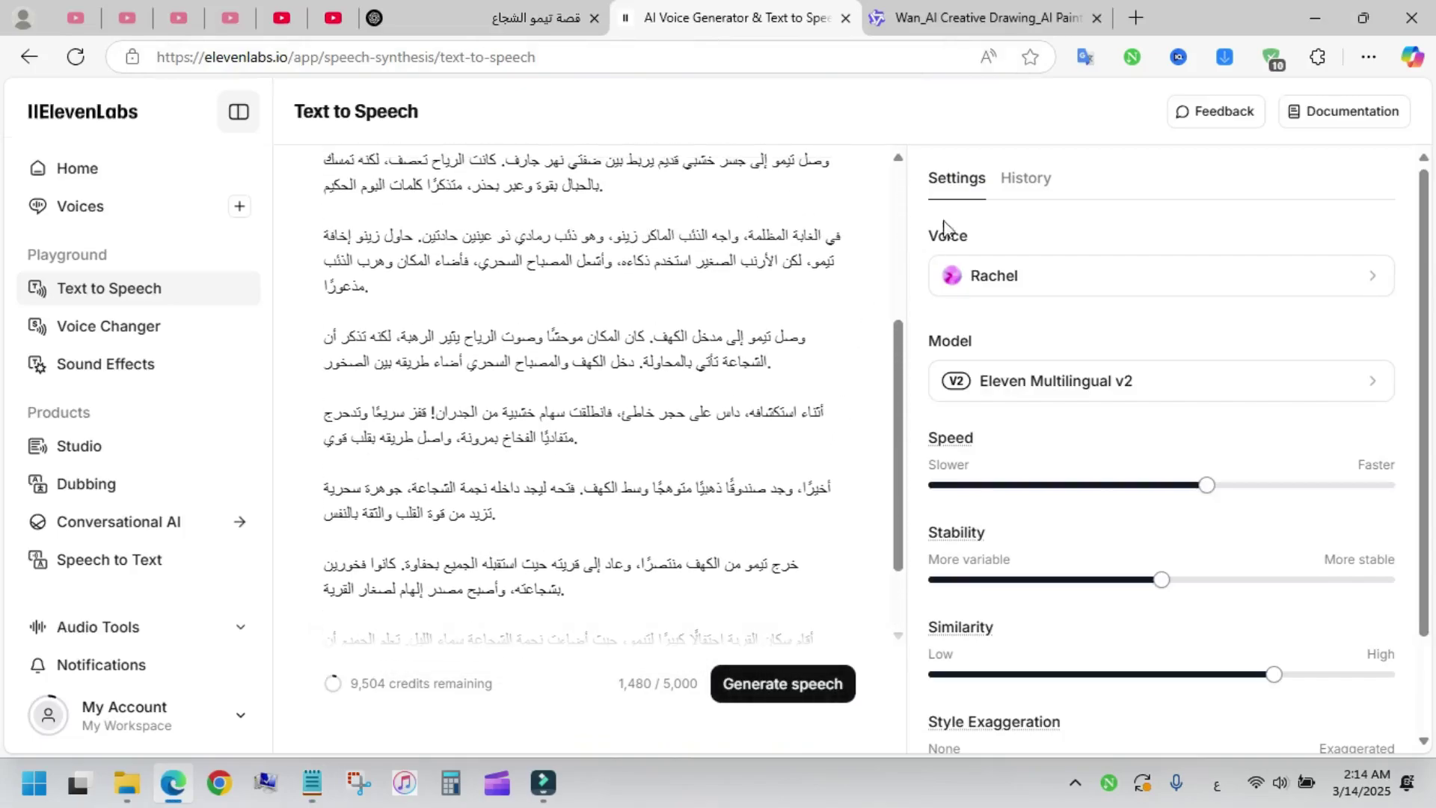
Step: Choose Bill from the default voices and generate speech from the narration script
{"action": "left_click", "coordinate": [1072, 287]}
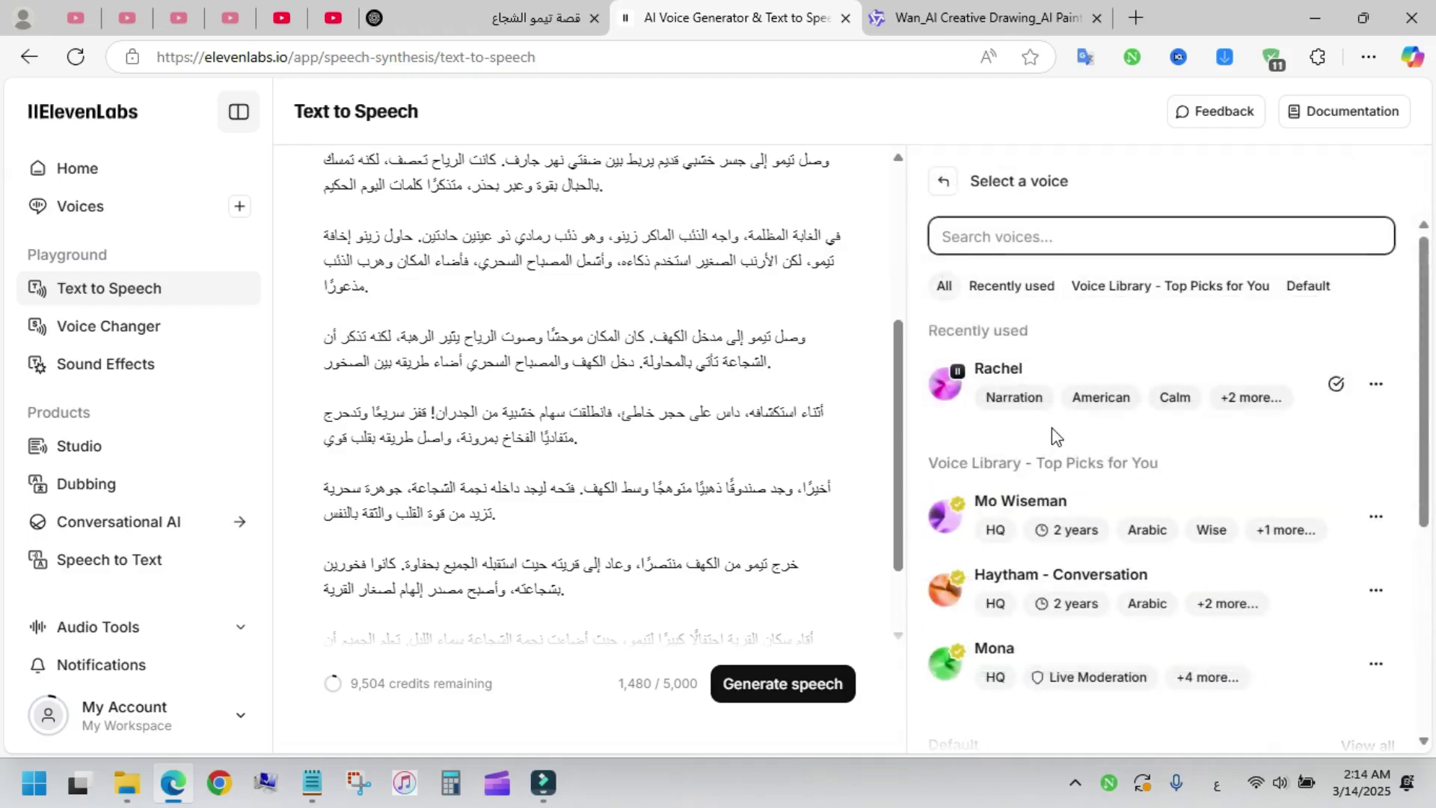
{"action": "scroll", "coordinate": [1054, 435], "scroll_direction": "down", "scroll_amount": 5}
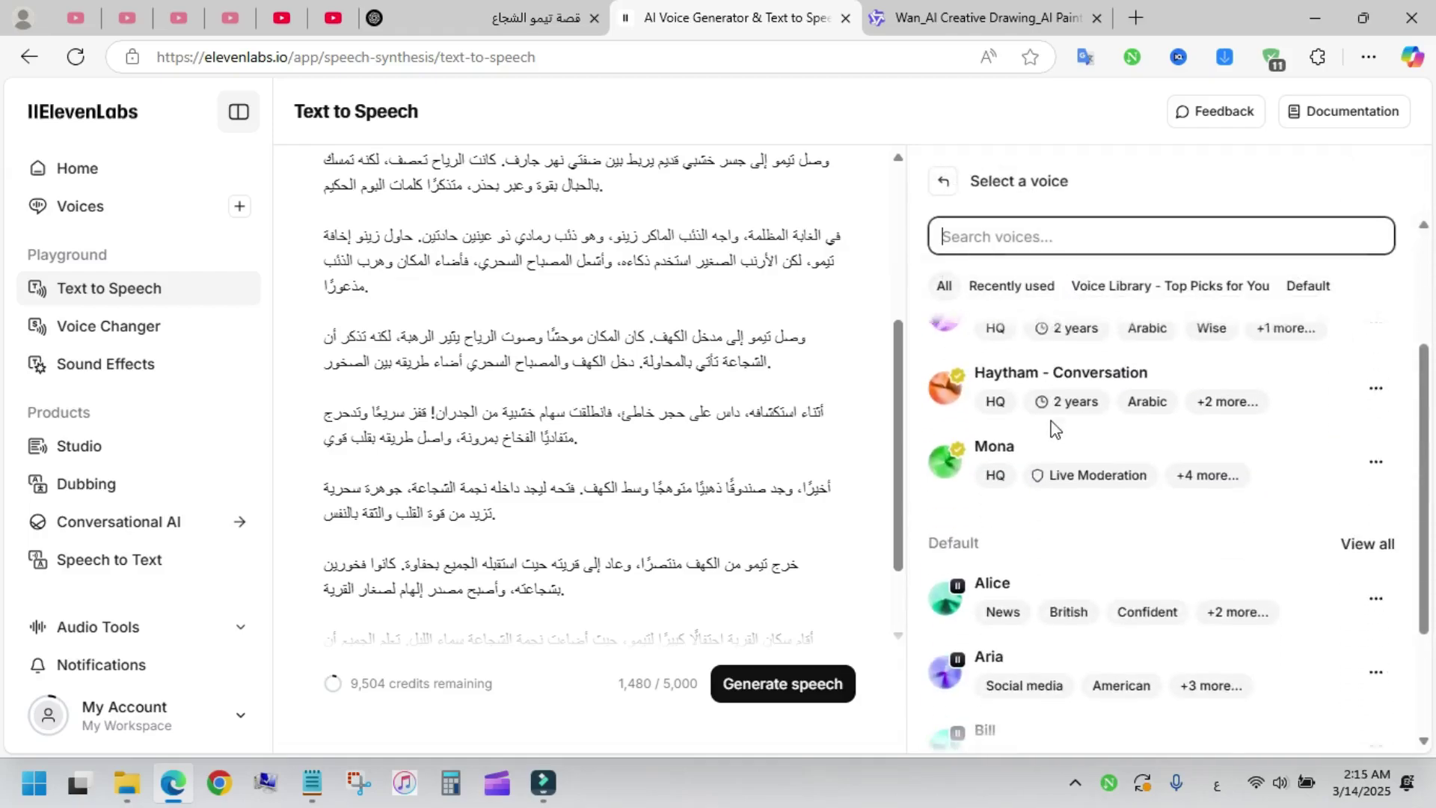
{"action": "mouse_move", "coordinate": [946, 570]}
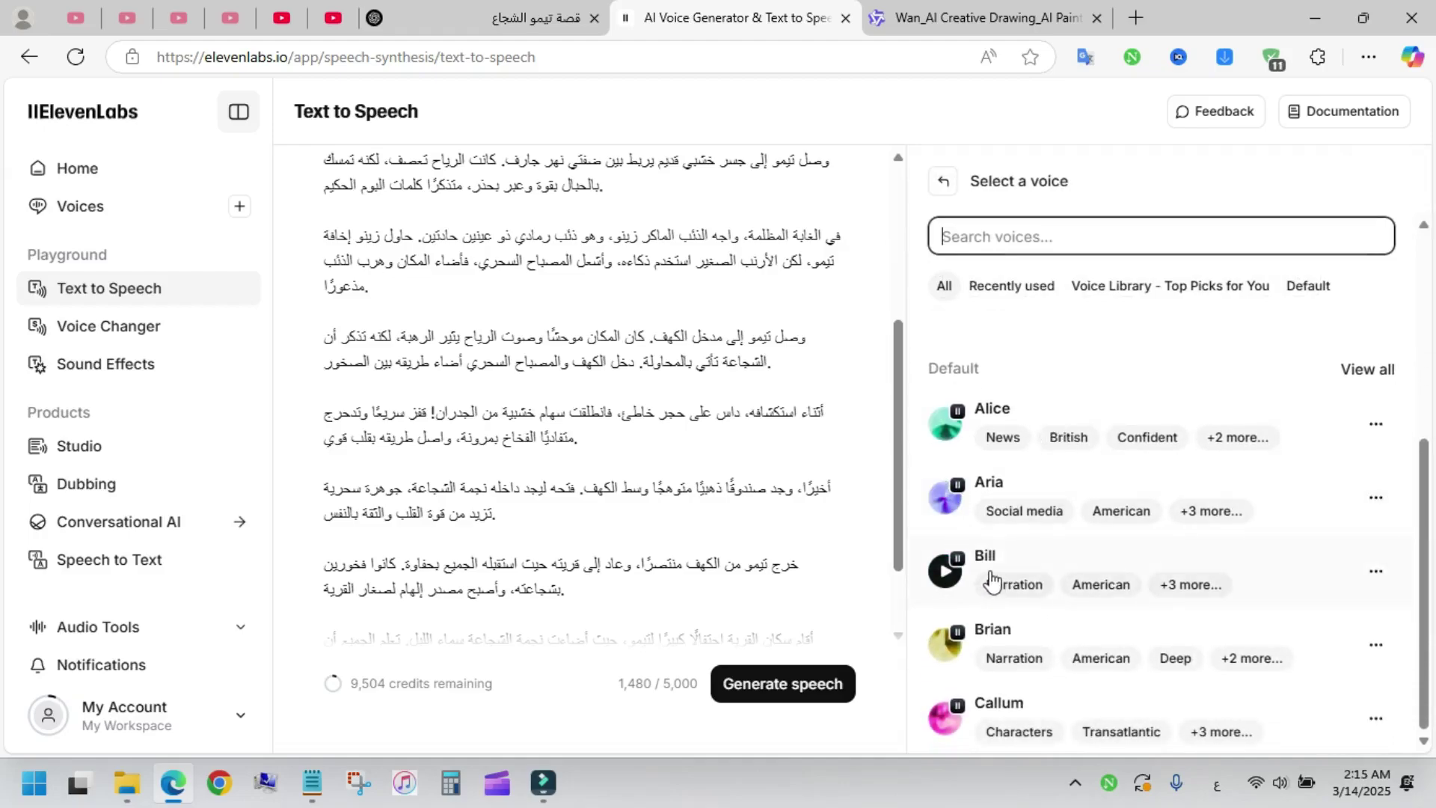
{"action": "left_click", "coordinate": [1070, 566]}
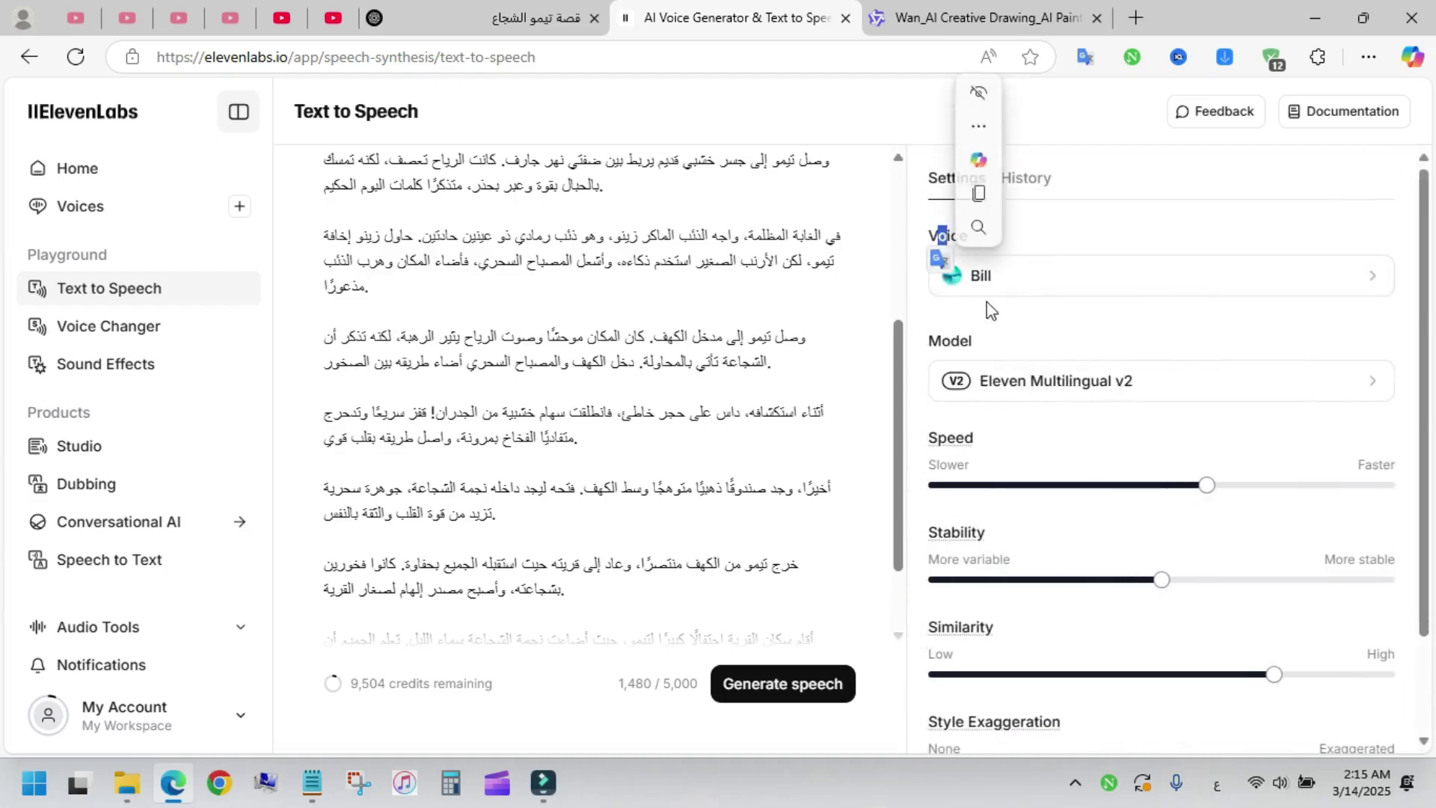
{"action": "scroll", "coordinate": [838, 613], "scroll_direction": "up", "scroll_amount": 5}
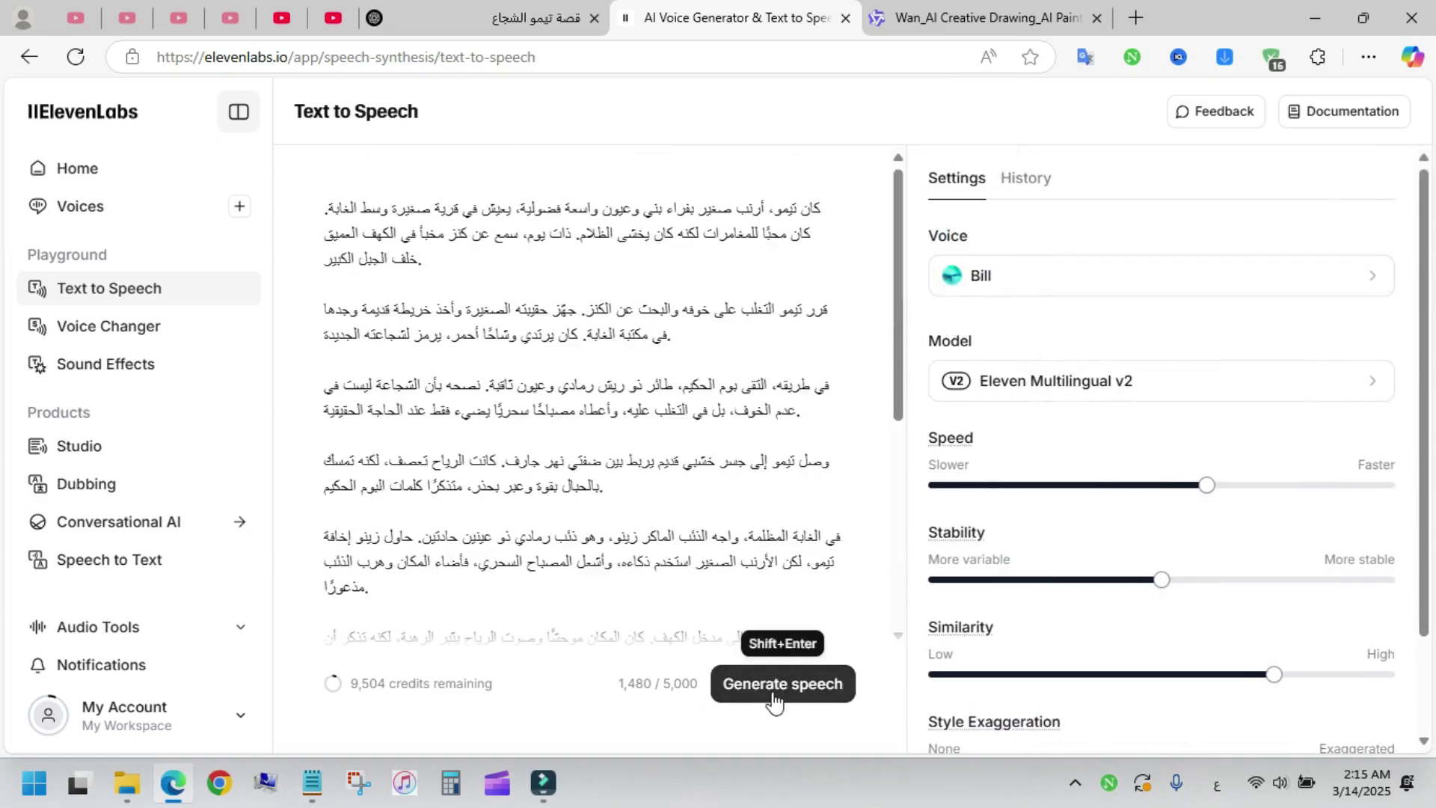
{"action": "left_click", "coordinate": [774, 702]}
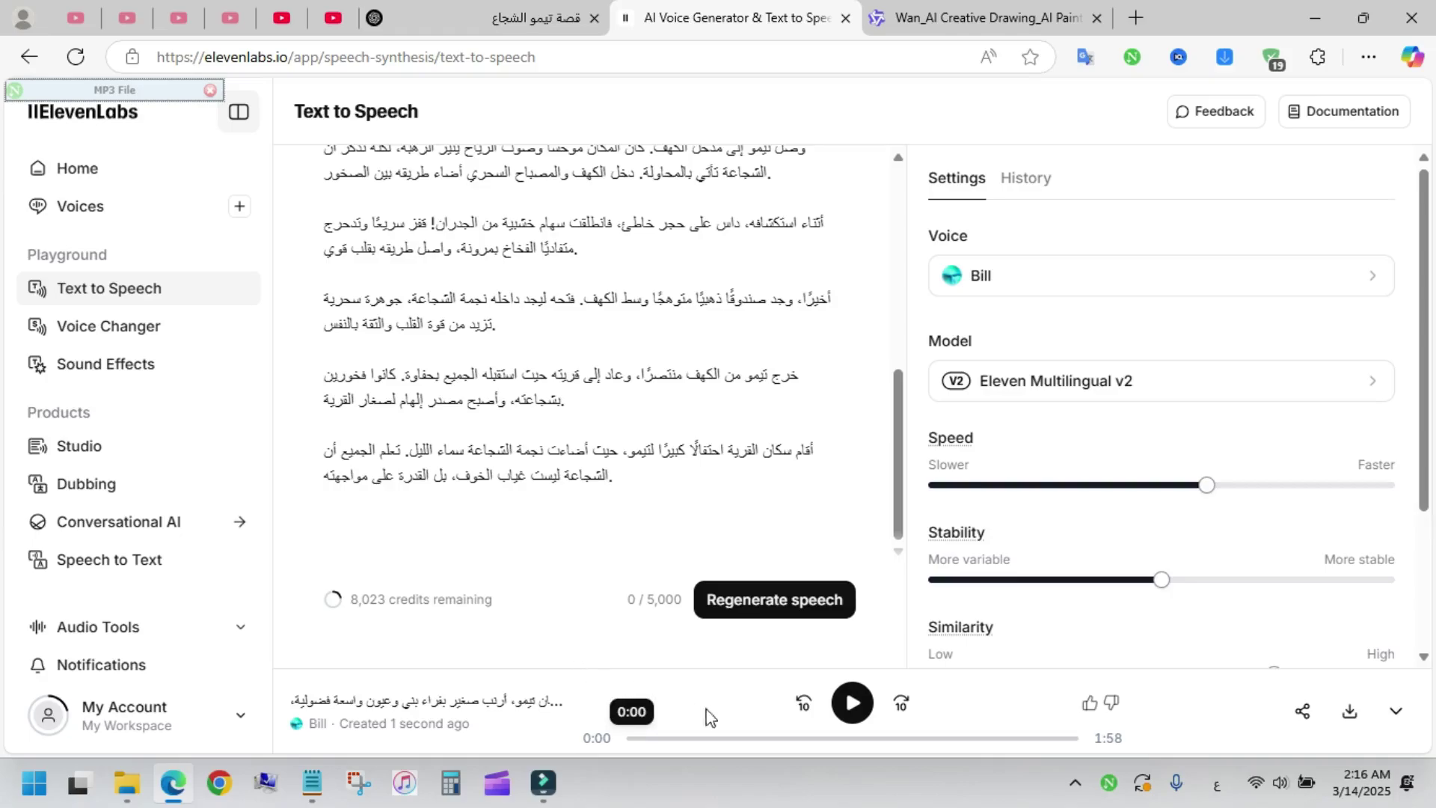
Step: Play and download the generated narration, and show the MP3 file beside the scene clips in the Downloads folder
{"action": "left_click", "coordinate": [854, 703]}
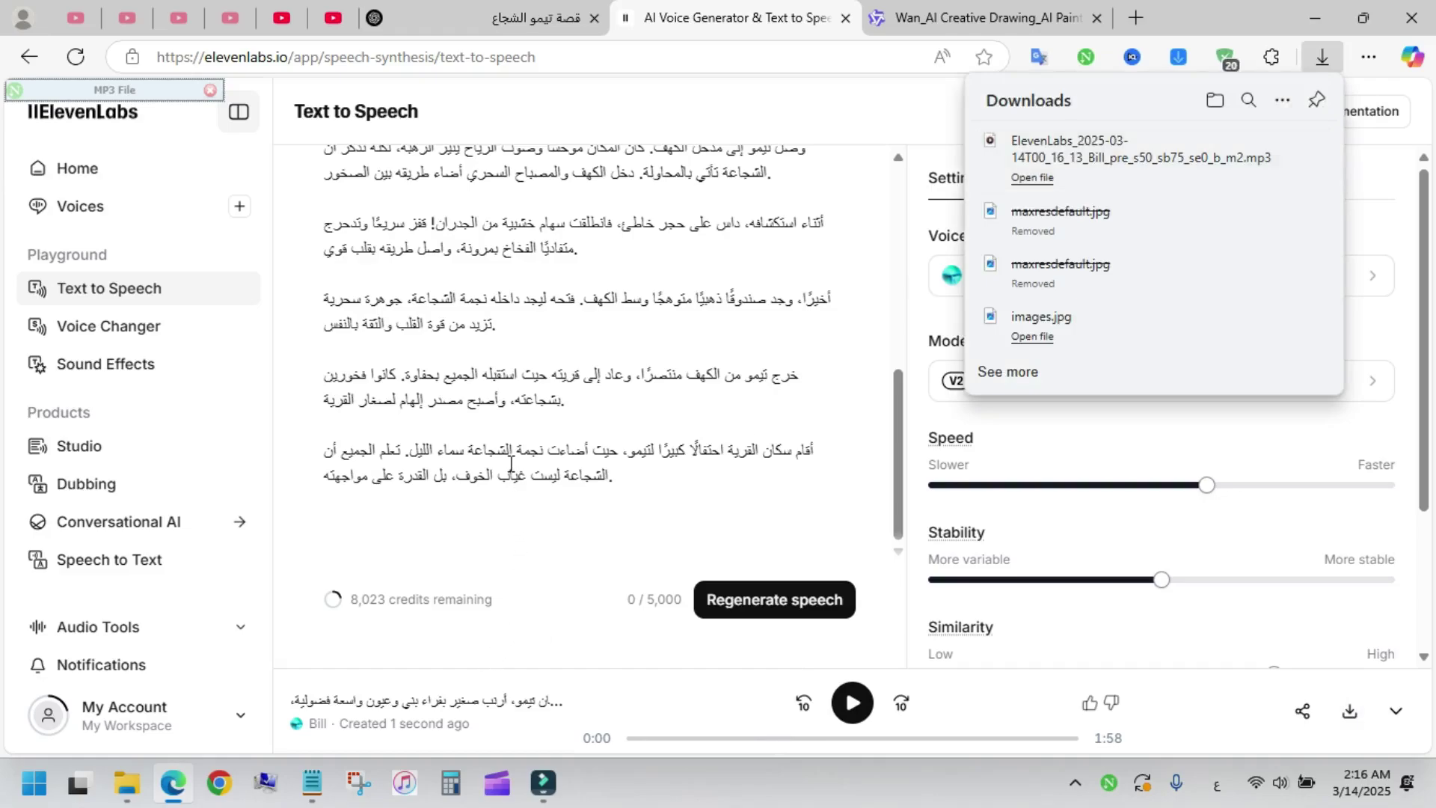
{"action": "left_click", "coordinate": [1278, 143]}
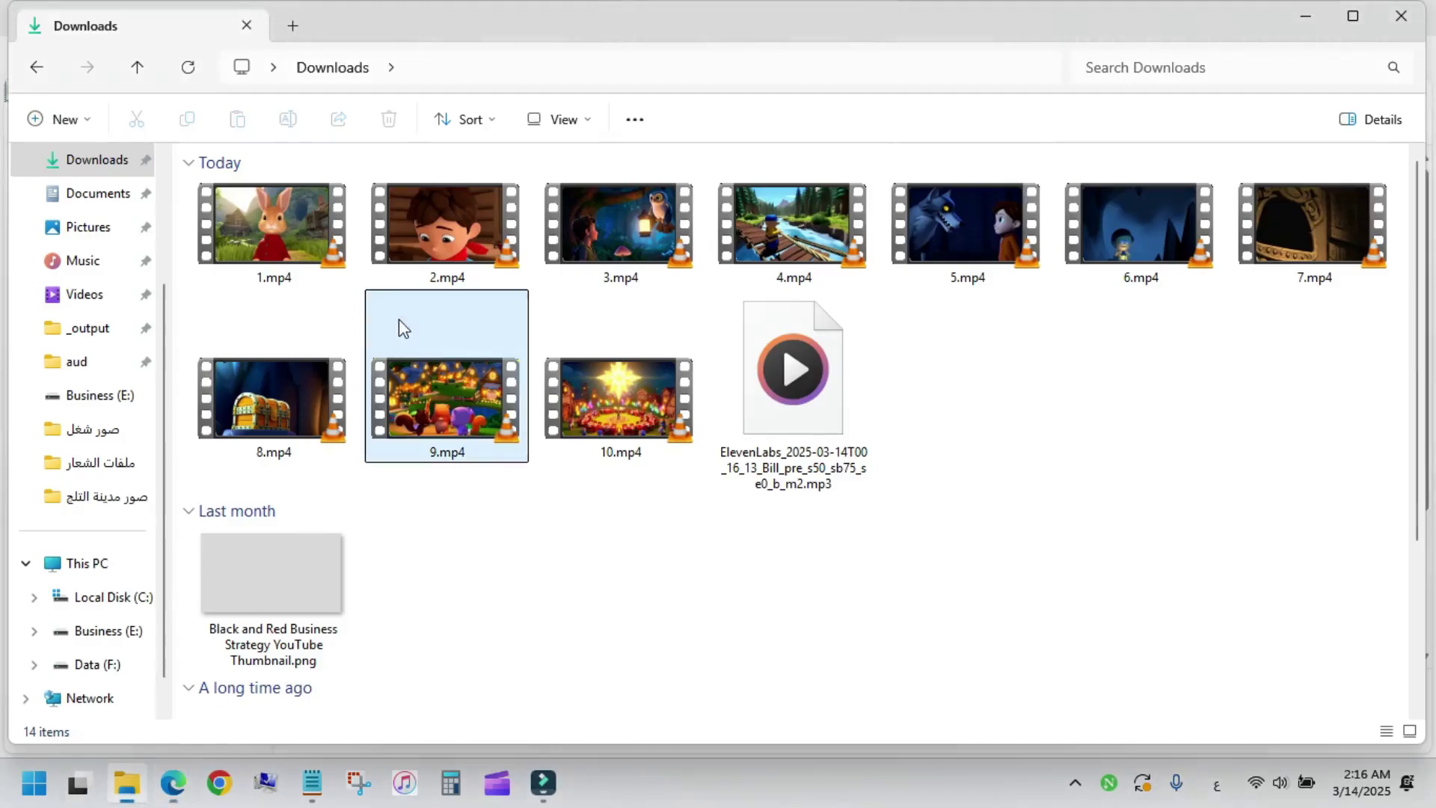
{"action": "left_click", "coordinate": [789, 396]}
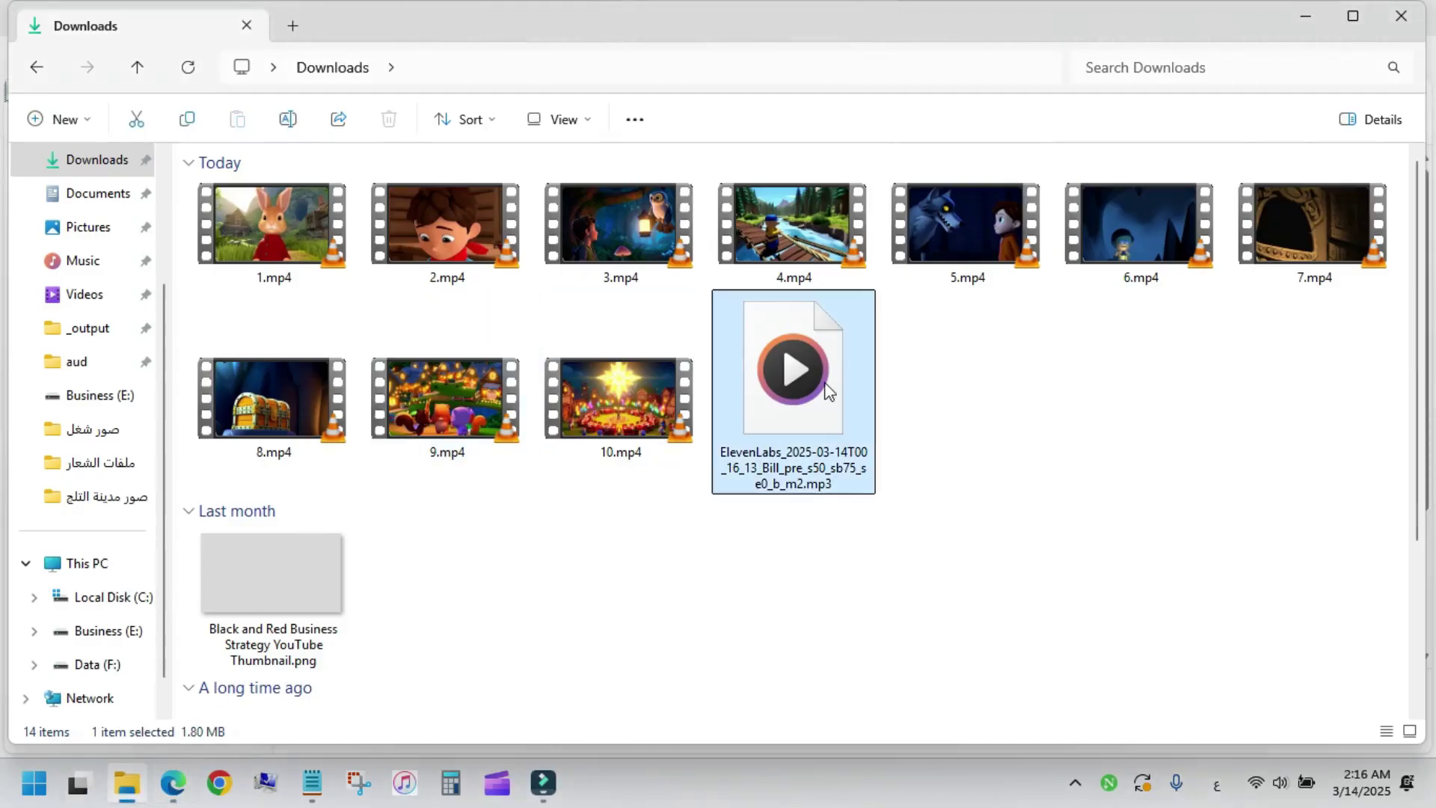
{"action": "left_click_drag", "start_coordinate": [177, 197], "coordinate": [1250, 442]}
{"action": "left_click", "coordinate": [1245, 442]}
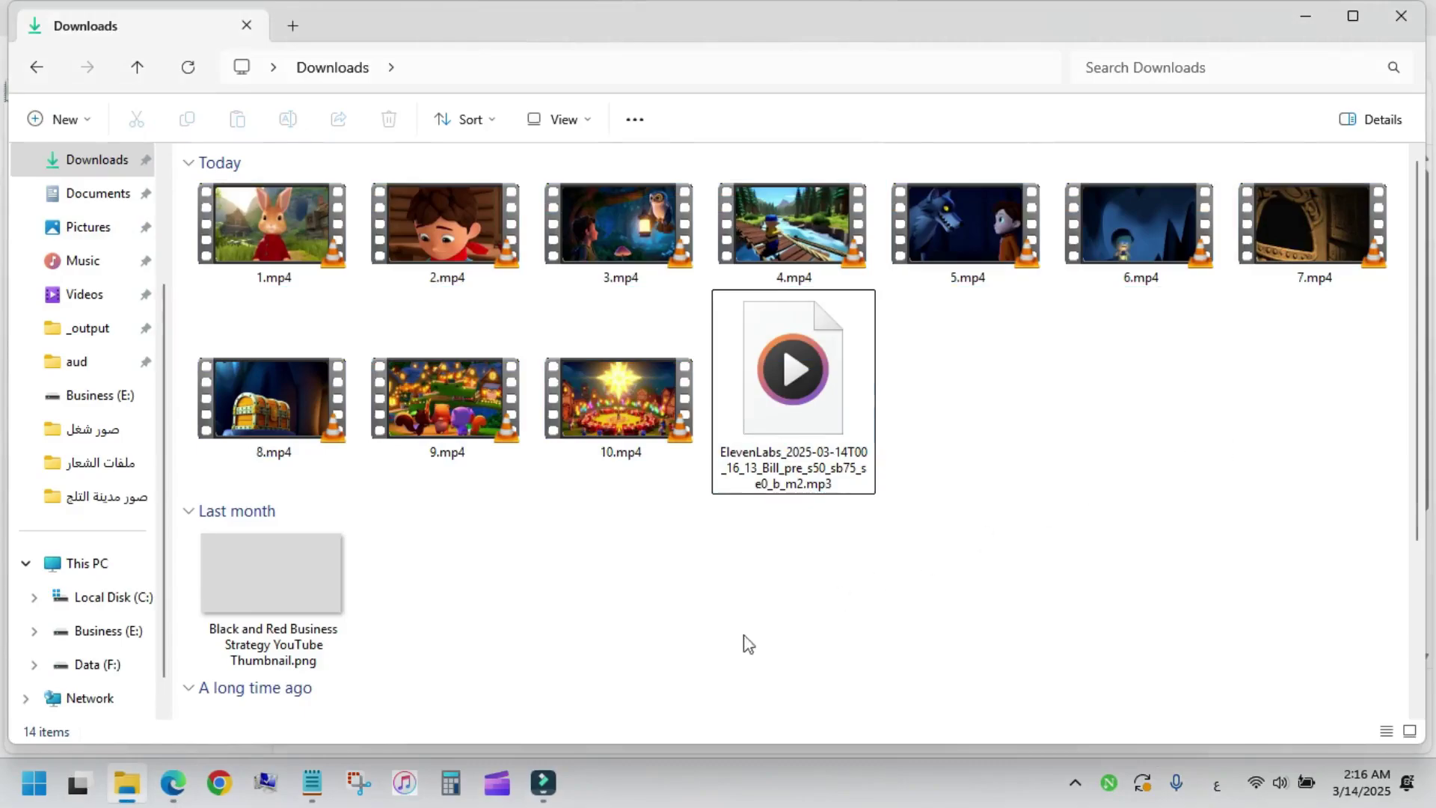
Step: Show the desktop and open CapCut
{"action": "key", "text": "super+d"}
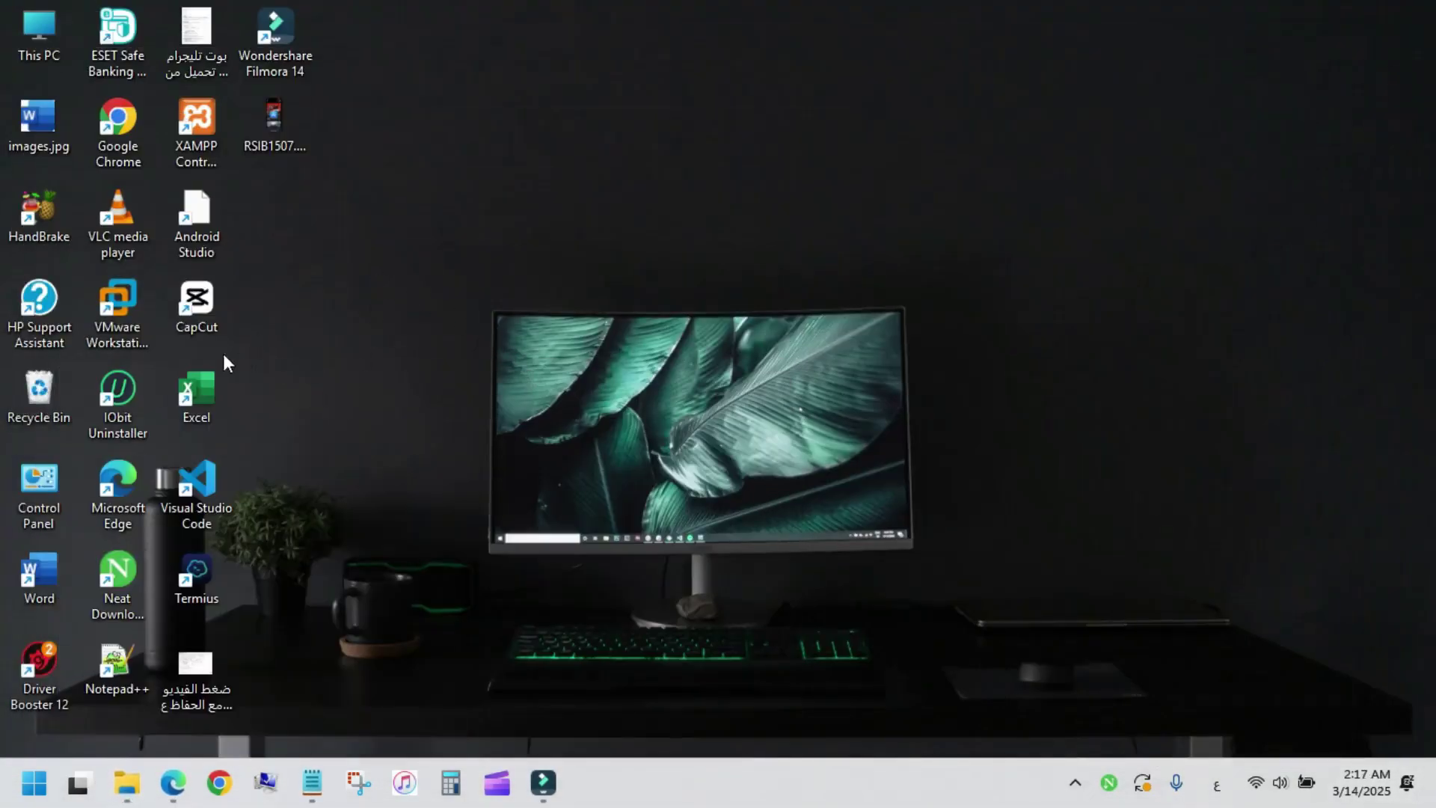
{"action": "double_click", "coordinate": [197, 303]}
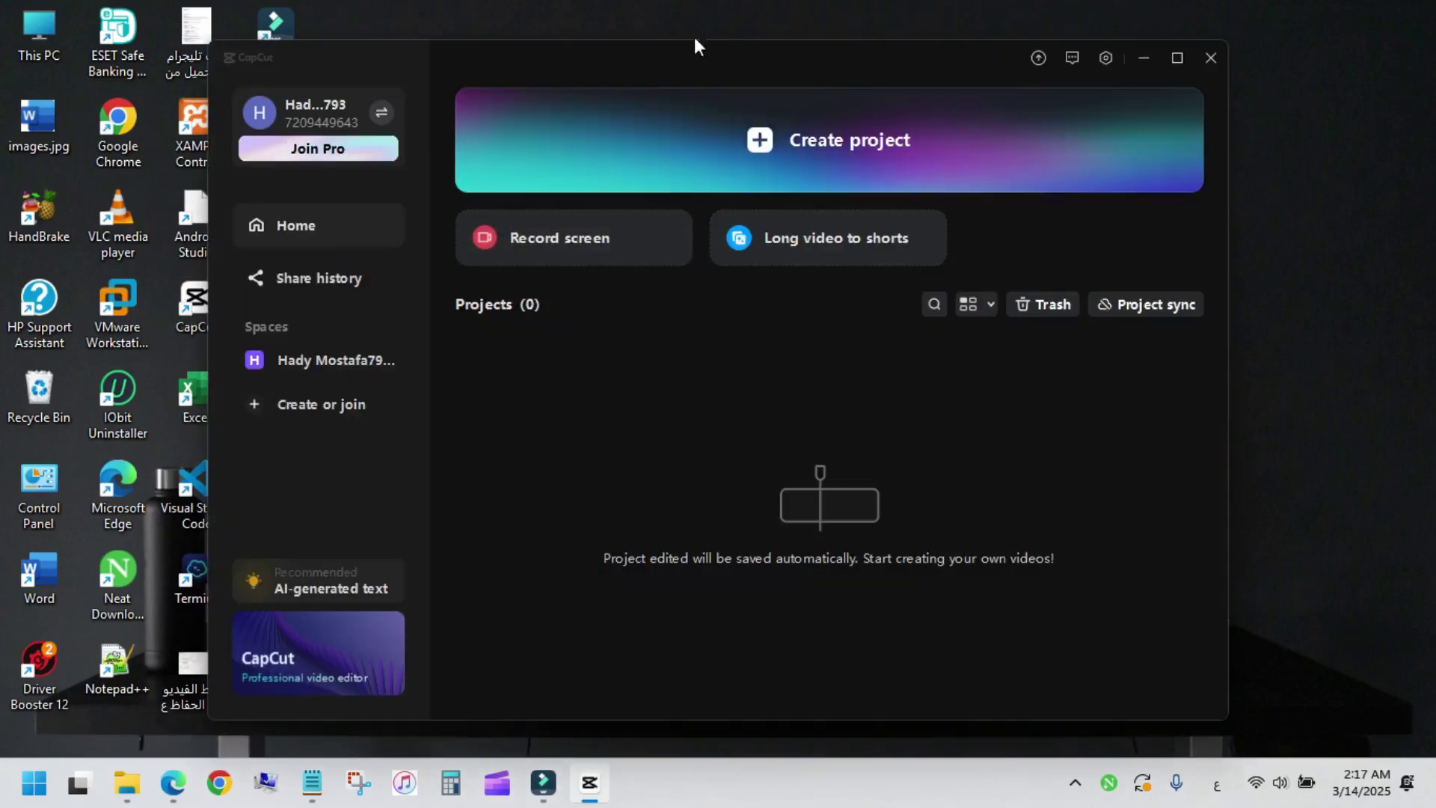
{"action": "left_click_drag", "start_coordinate": [597, 54], "coordinate": [597, 64]}
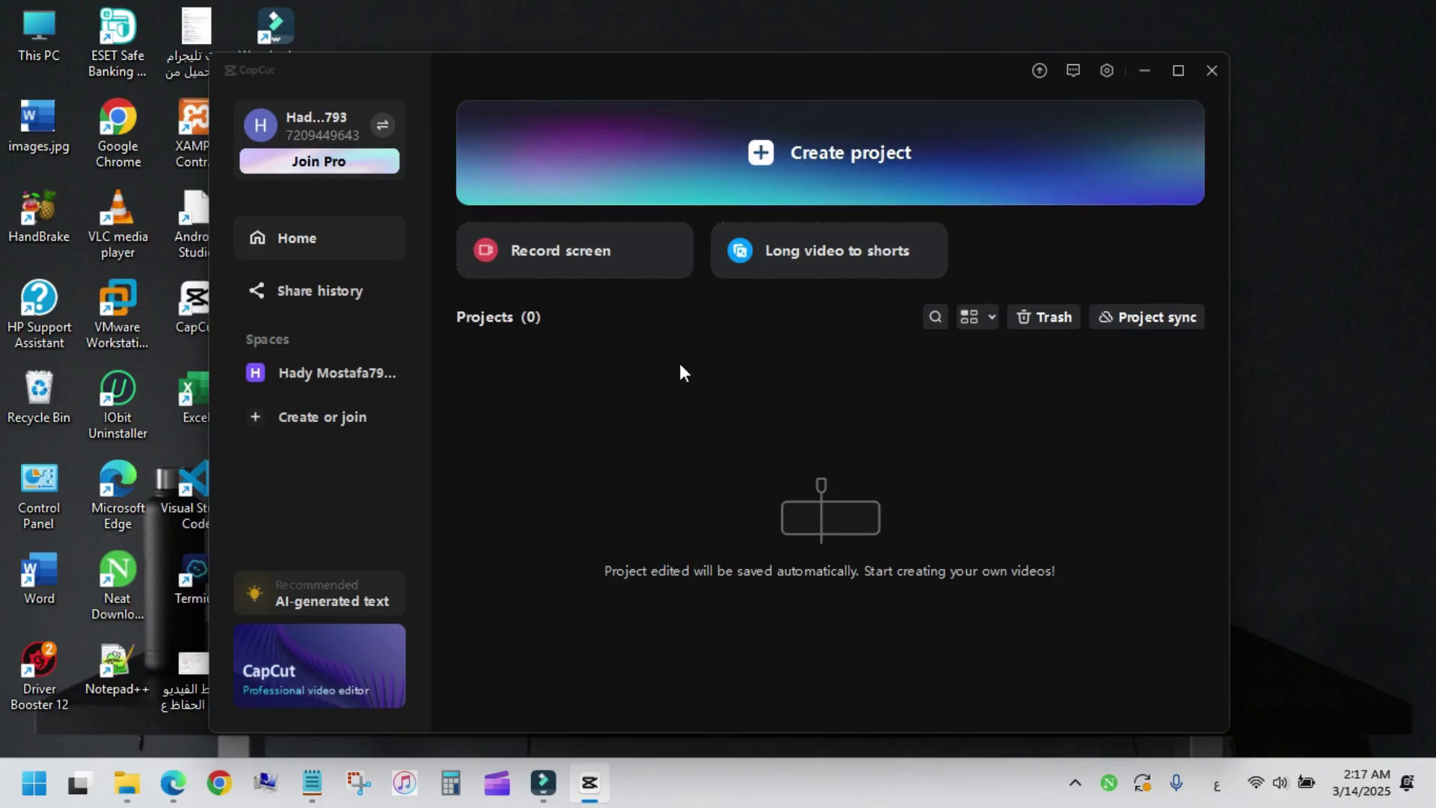
Step: Create a new project and import the ten numbered MP4 scene clips and the ElevenLabs narration MP3 from the Downloads folder
{"action": "left_click", "coordinate": [796, 149]}
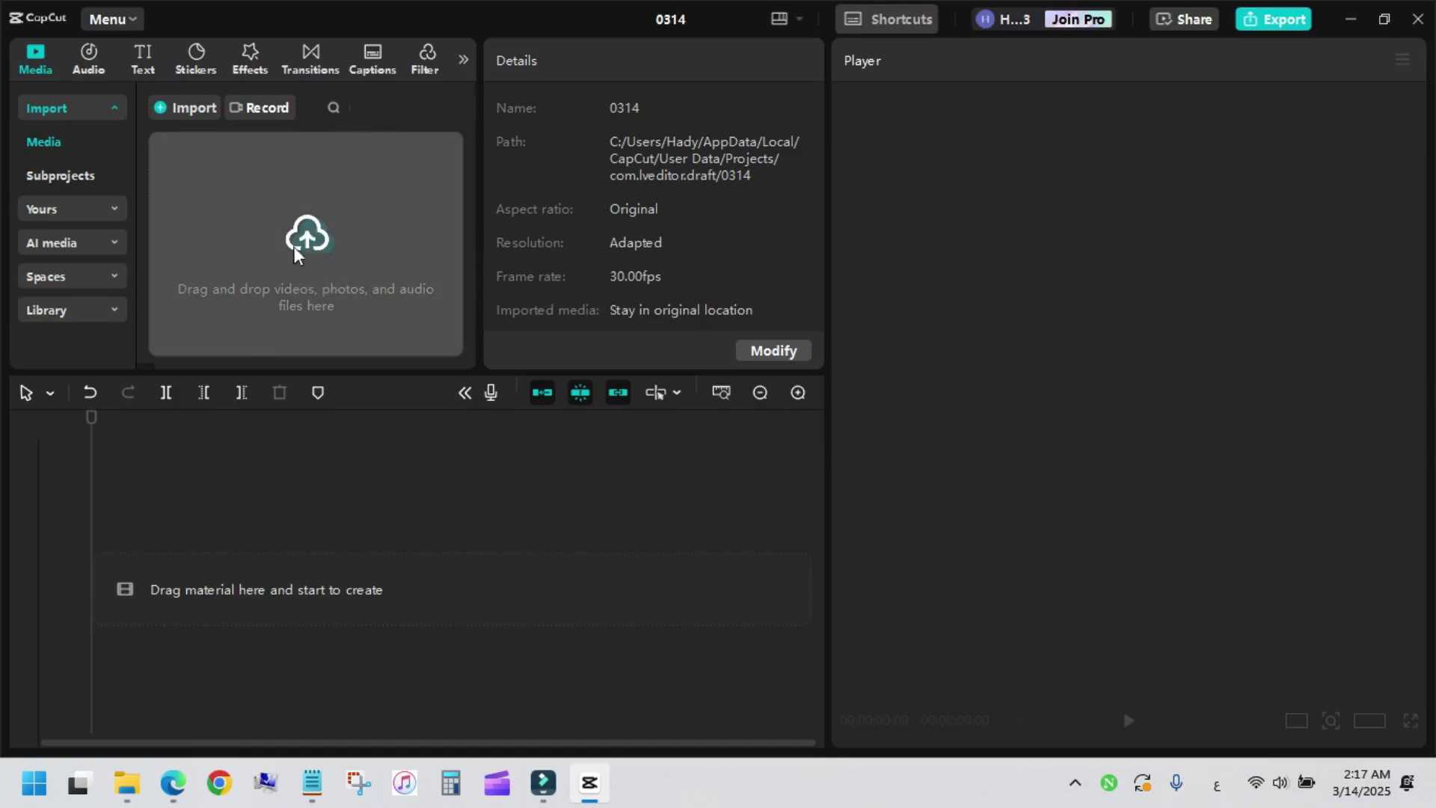
{"action": "left_click", "coordinate": [174, 109]}
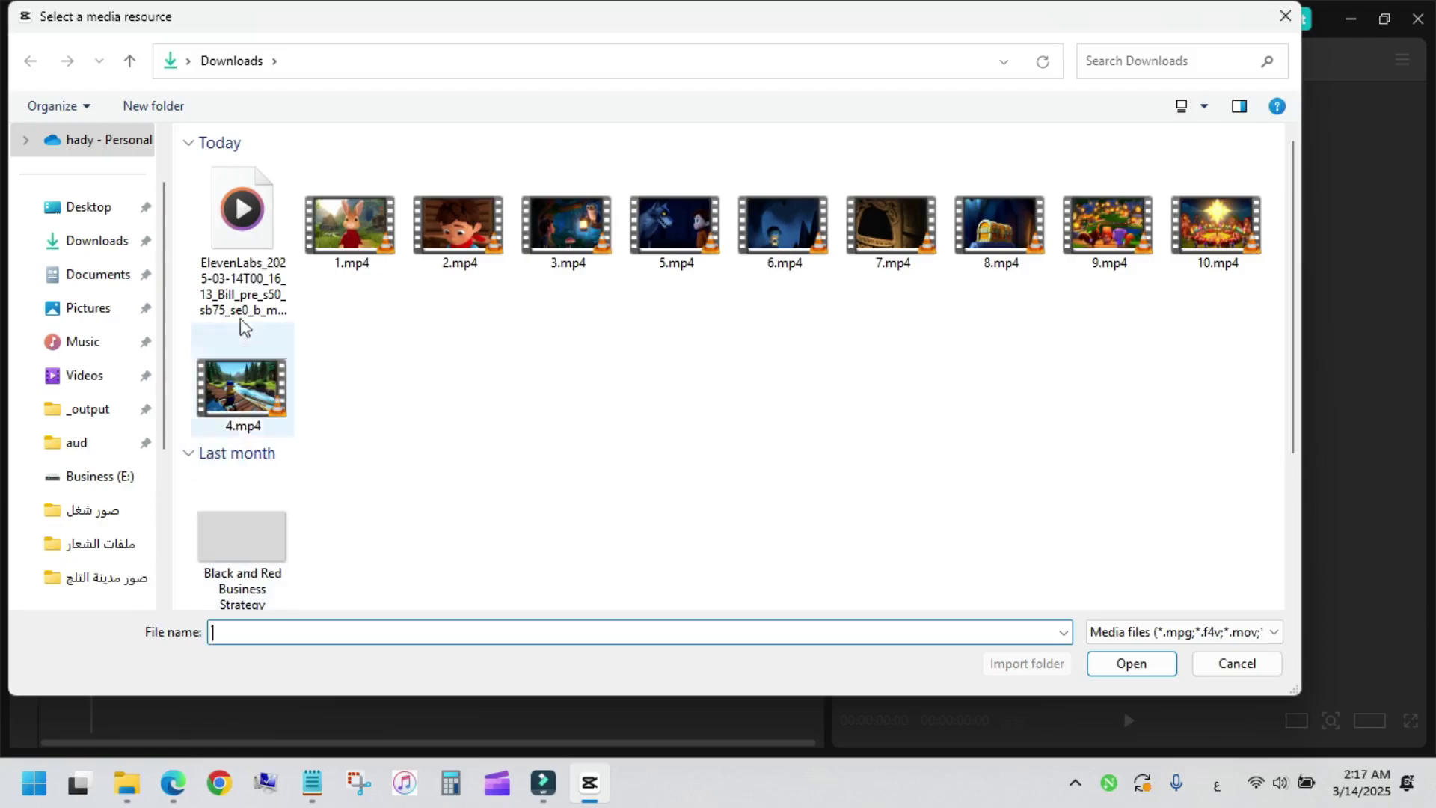
{"action": "left_click_drag", "start_coordinate": [187, 216], "coordinate": [1212, 426]}
{"action": "left_click", "coordinate": [1131, 664]}
{"action": "scroll", "coordinate": [291, 269], "scroll_direction": "down", "scroll_amount": 5}
{"action": "scroll", "coordinate": [296, 292], "scroll_direction": "up", "scroll_amount": 5}
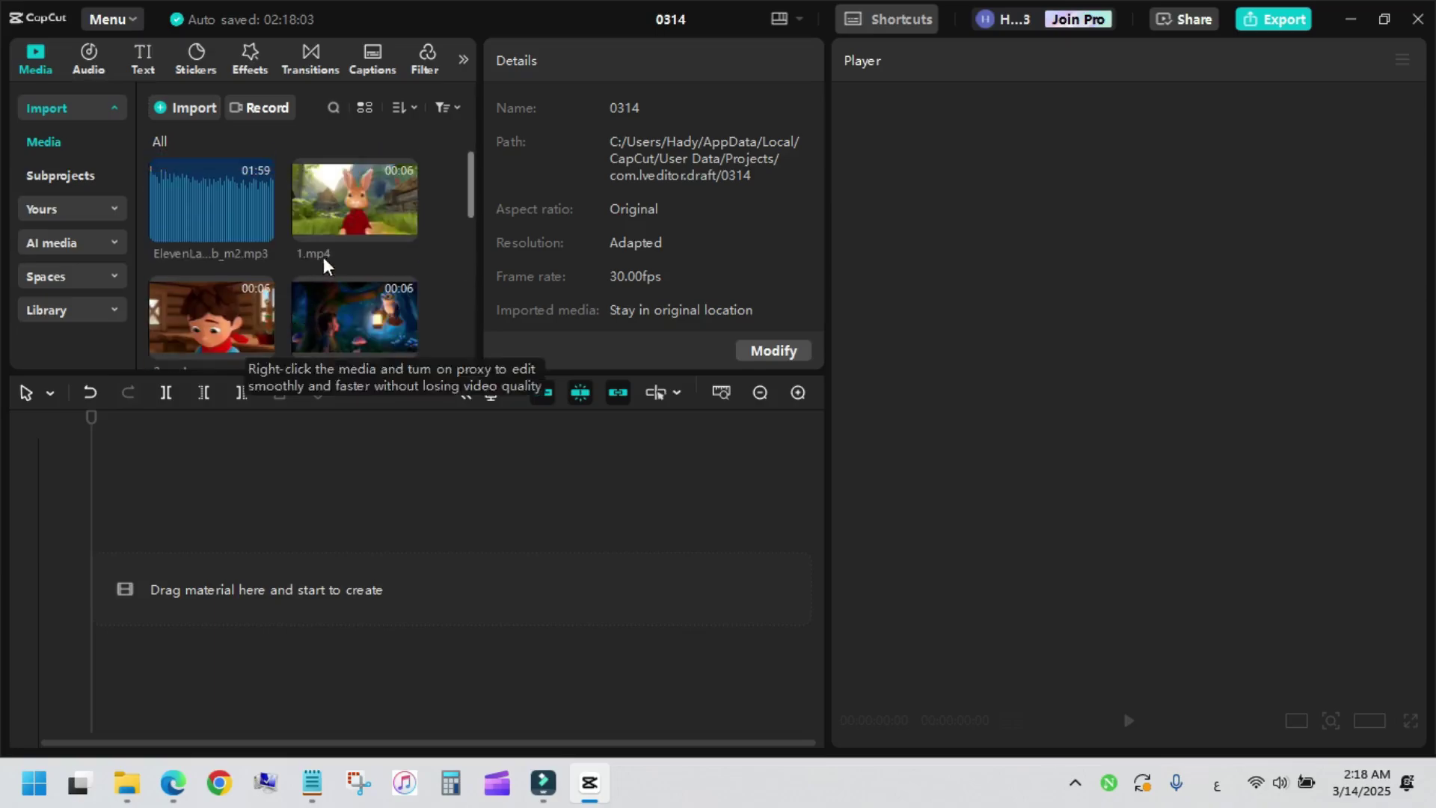
{"action": "scroll", "coordinate": [329, 303], "scroll_direction": "down", "scroll_amount": 1}
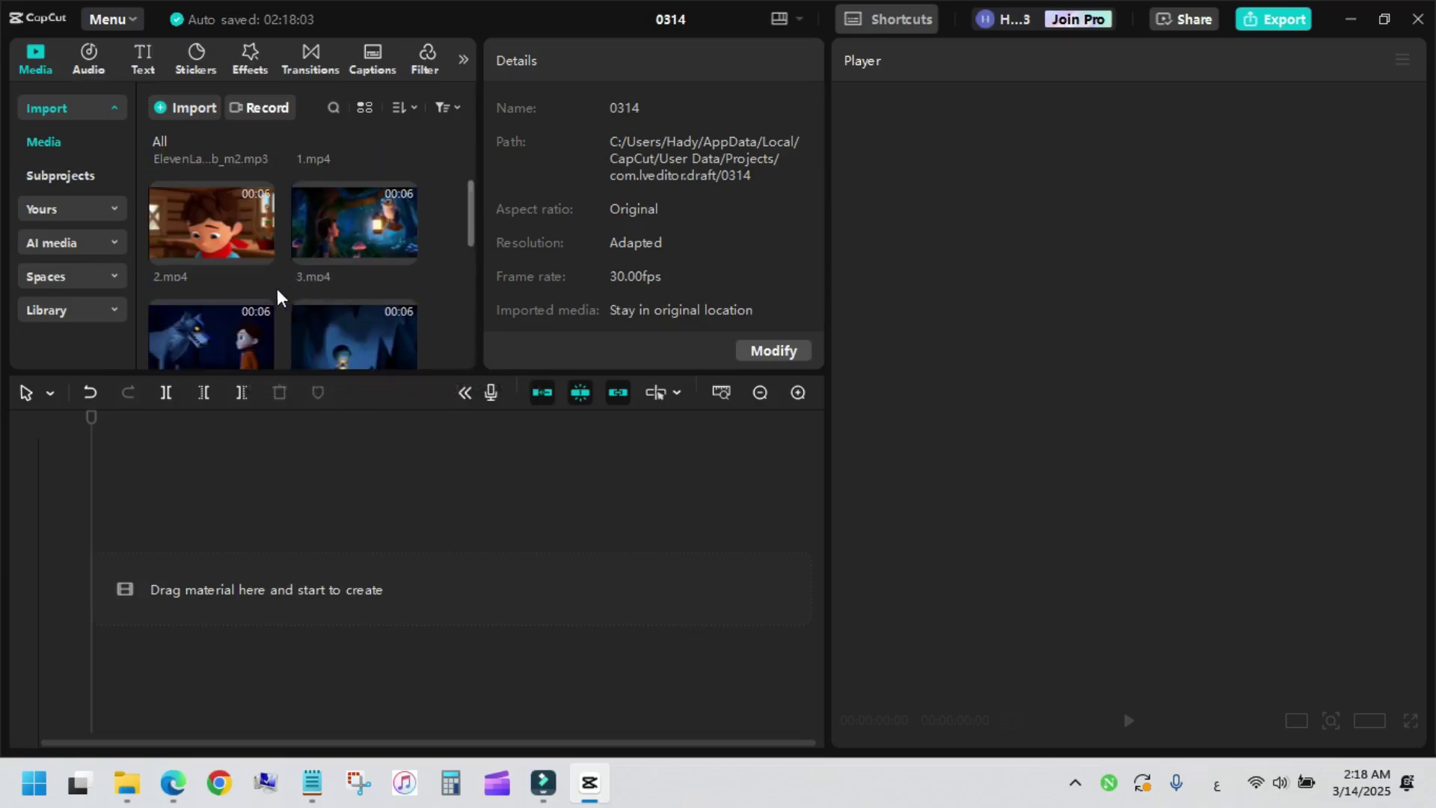
{"action": "scroll", "coordinate": [277, 297], "scroll_direction": "down", "scroll_amount": 5}
{"action": "scroll", "coordinate": [276, 298], "scroll_direction": "down", "scroll_amount": 1}
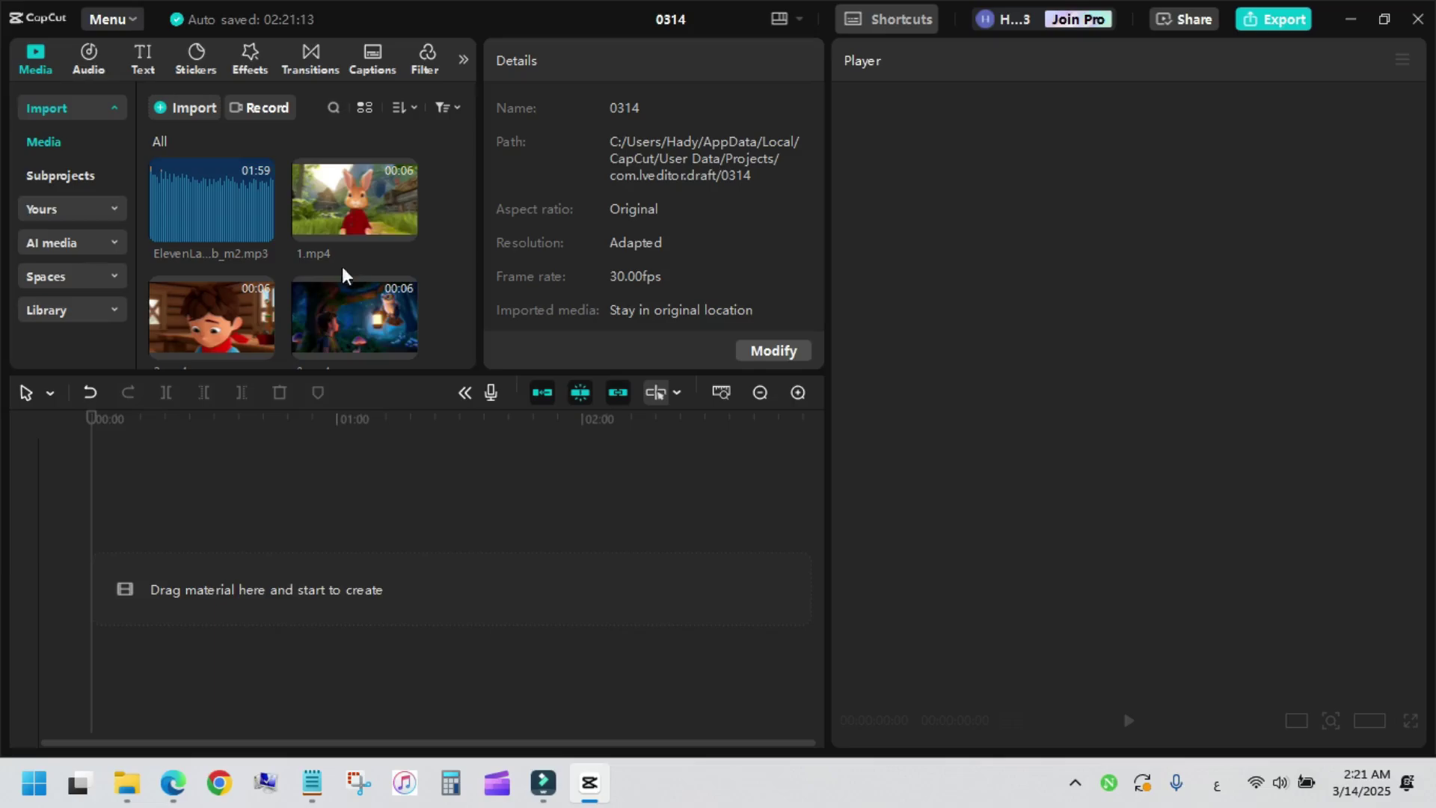
Step: Add the clips 1.mp4, 2.mp4 and 3.mp4 together to the empty timeline in story order
{"action": "mouse_move", "coordinate": [341, 204]}
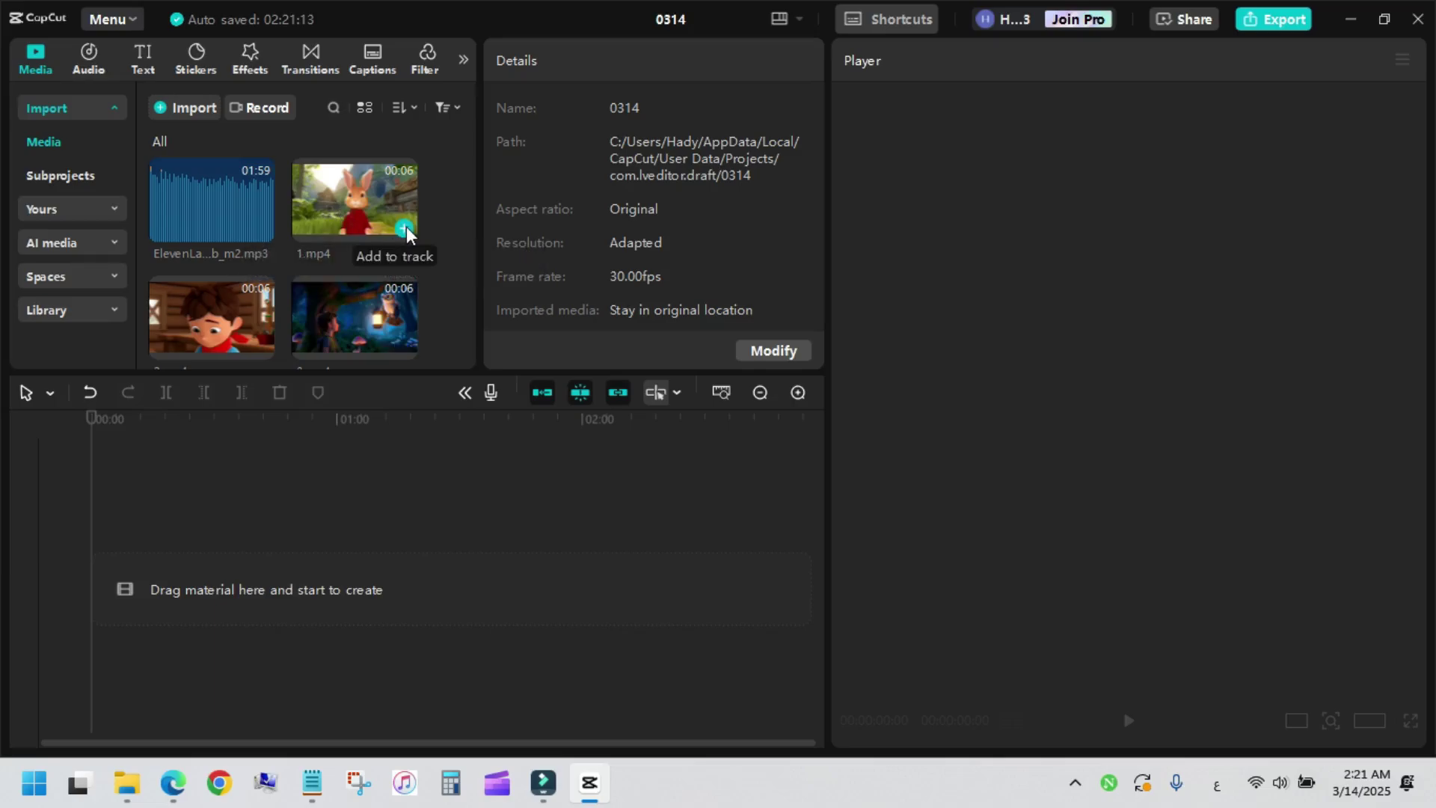
{"action": "left_click", "coordinate": [378, 225]}
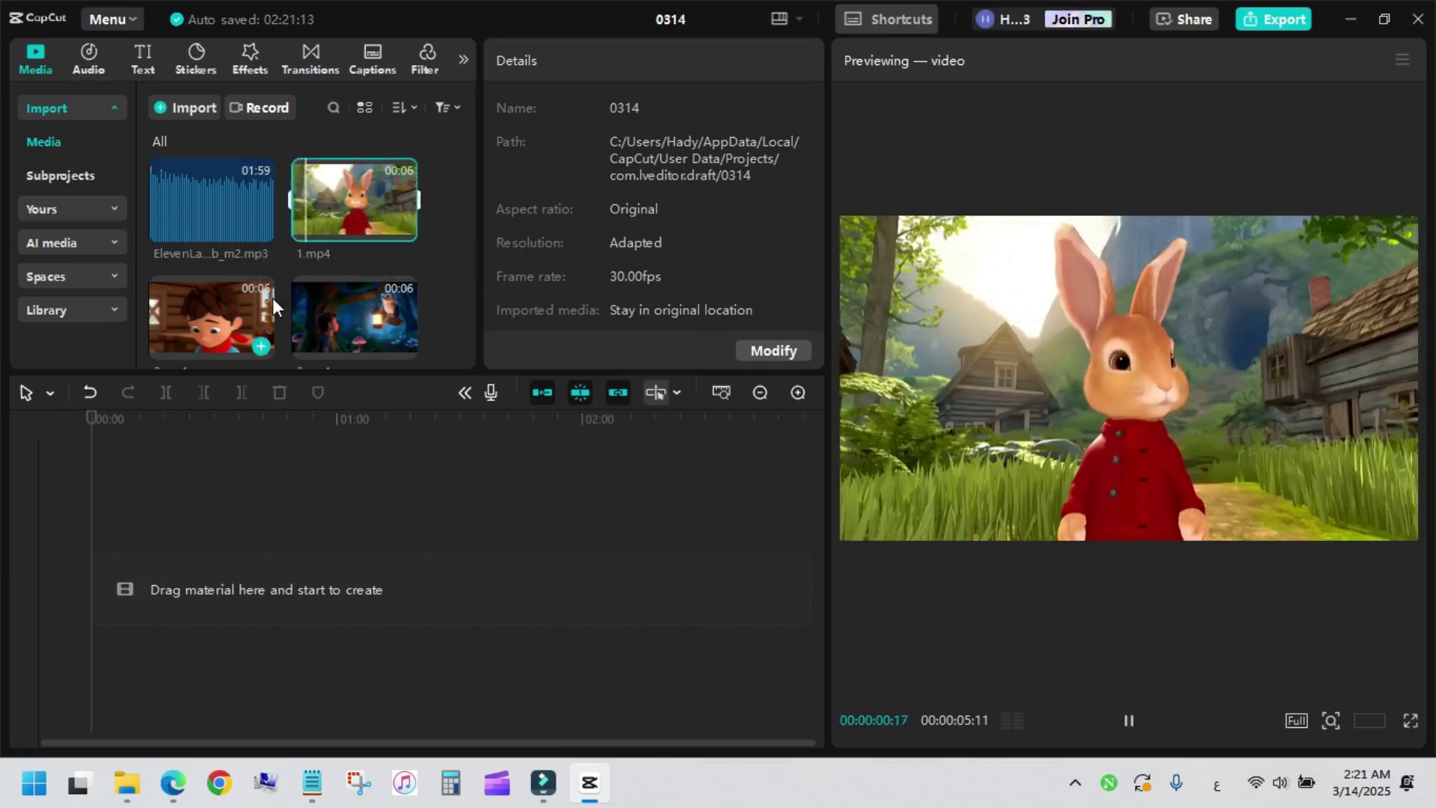
{"action": "scroll", "coordinate": [272, 297], "scroll_direction": "down", "scroll_amount": 5}
{"action": "scroll", "coordinate": [280, 290], "scroll_direction": "up", "scroll_amount": 3}
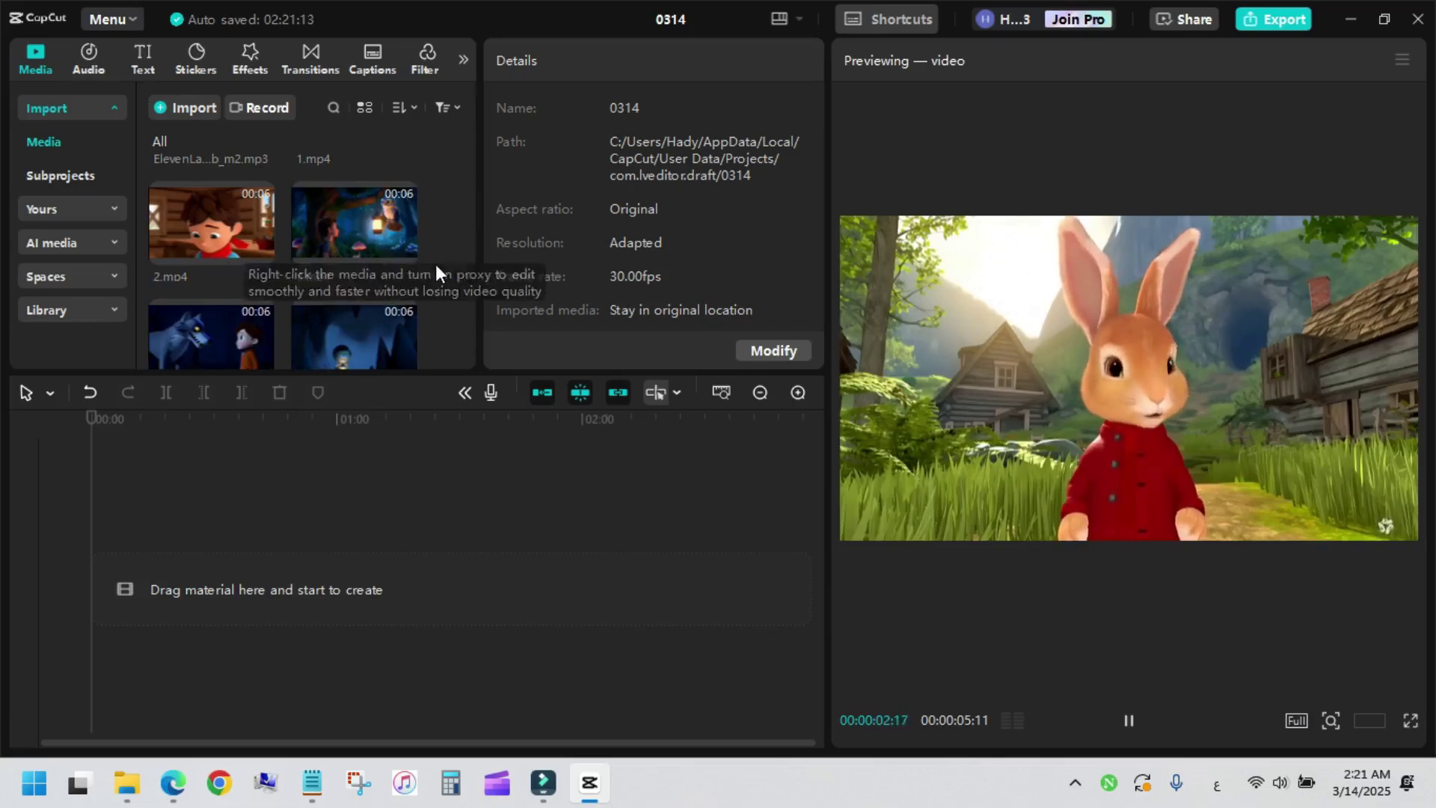
{"action": "left_click", "coordinate": [435, 263]}
{"action": "scroll", "coordinate": [436, 263], "scroll_direction": "up", "scroll_amount": 1}
{"action": "left_click", "coordinate": [361, 184]}
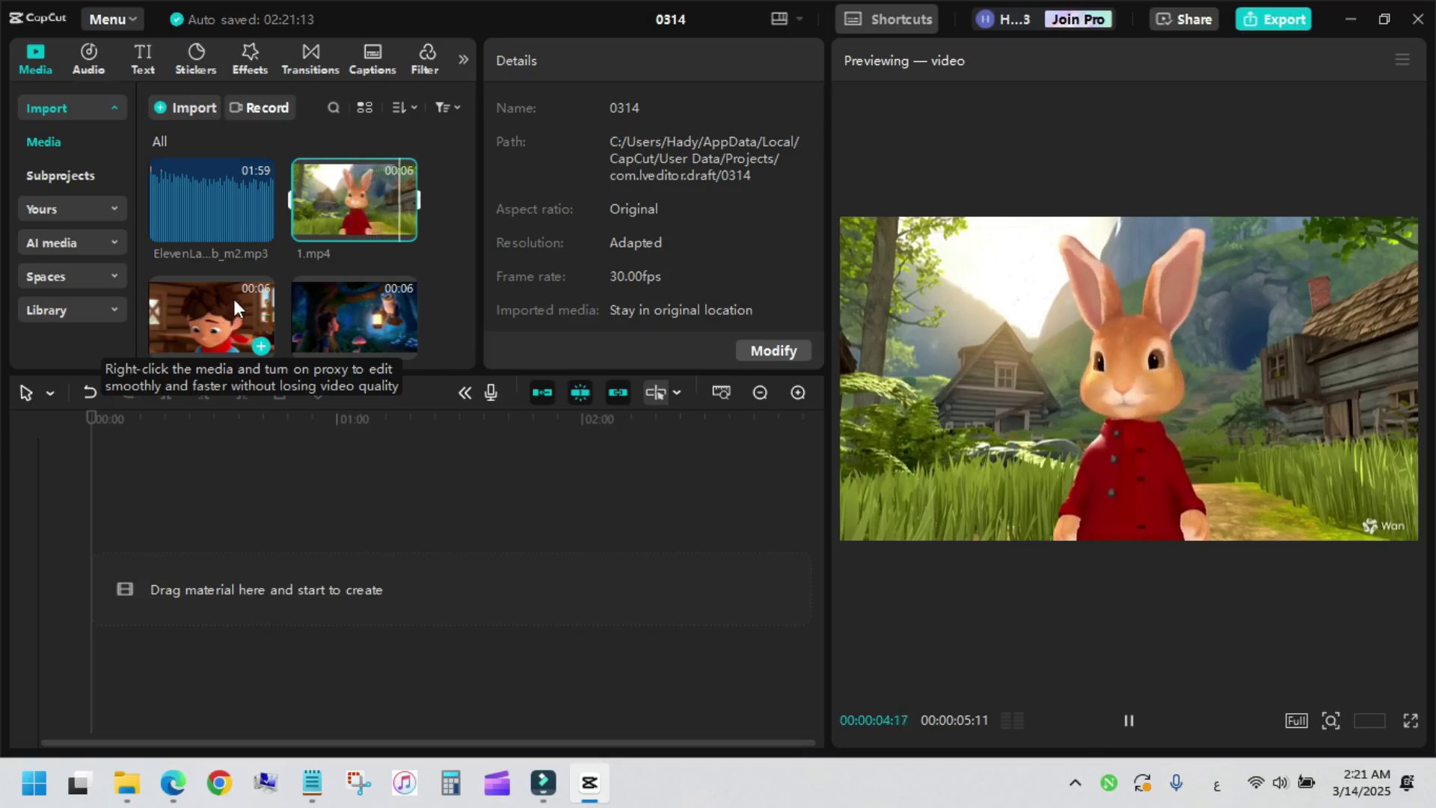
{"action": "left_click", "coordinate": [213, 329]}
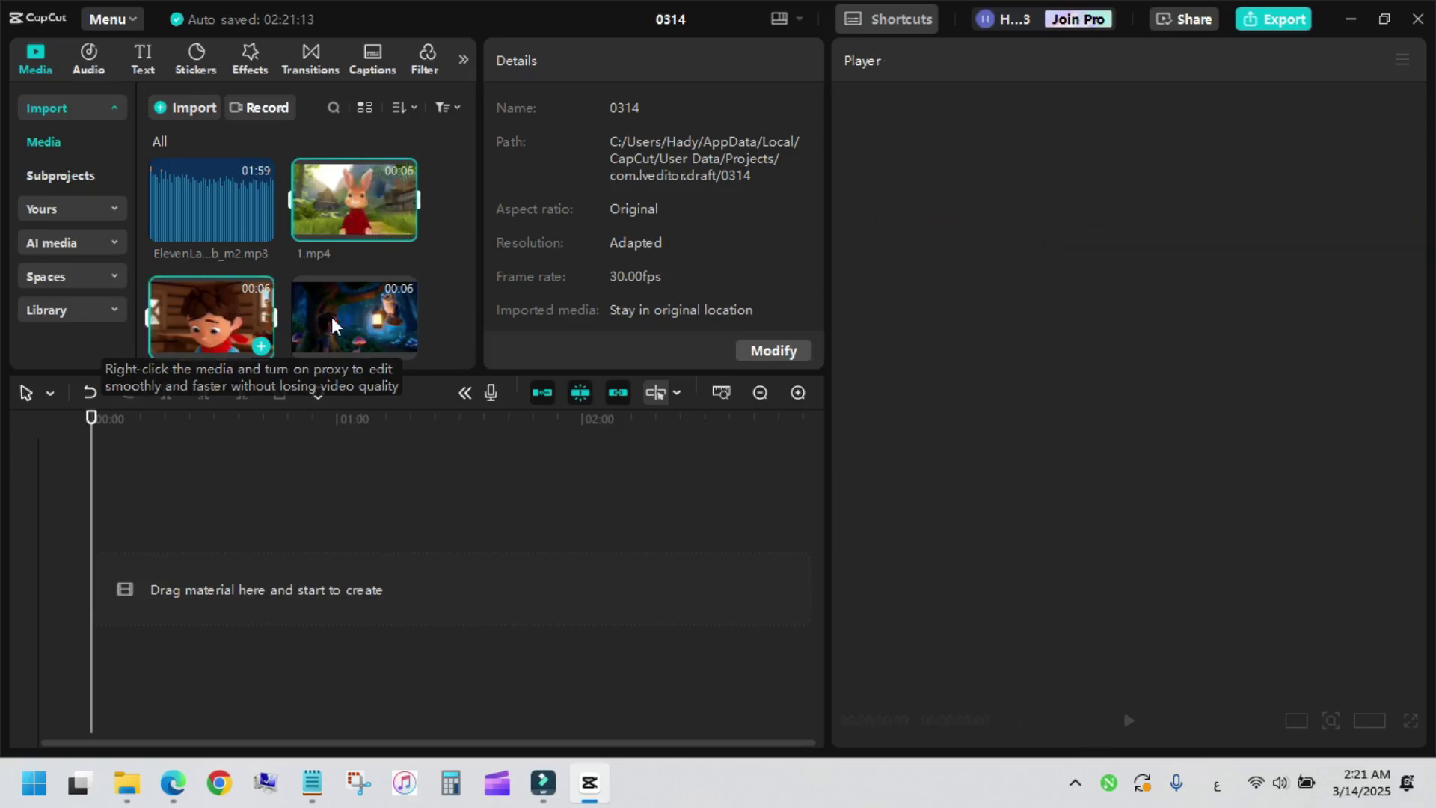
{"action": "scroll", "coordinate": [356, 322], "scroll_direction": "down", "scroll_amount": 2}
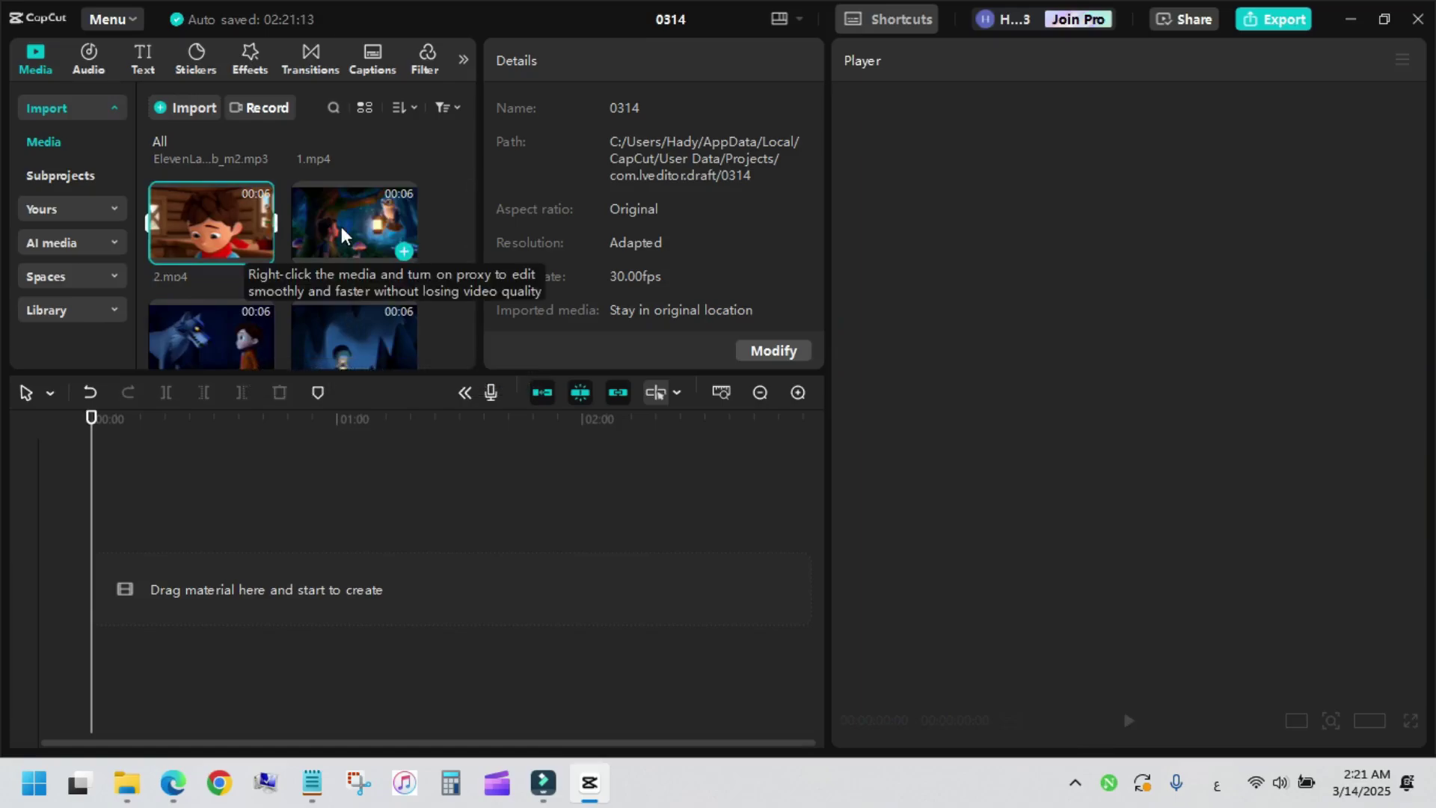
{"action": "left_click", "coordinate": [404, 252]}
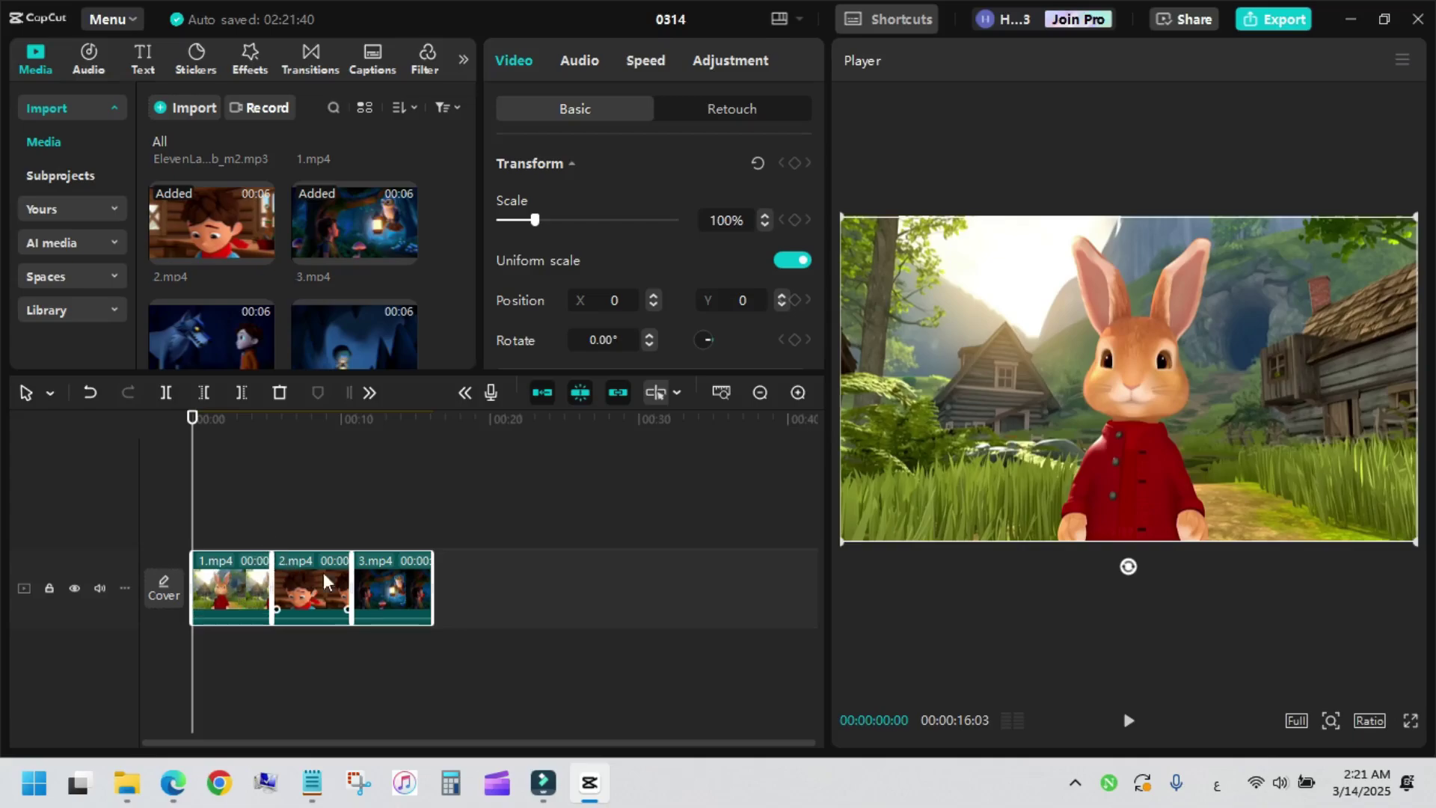
Step: Add the remaining seven clips, 4.mp4 to 10.mp4, to the timeline after 3.mp4
{"action": "left_click", "coordinate": [506, 552]}
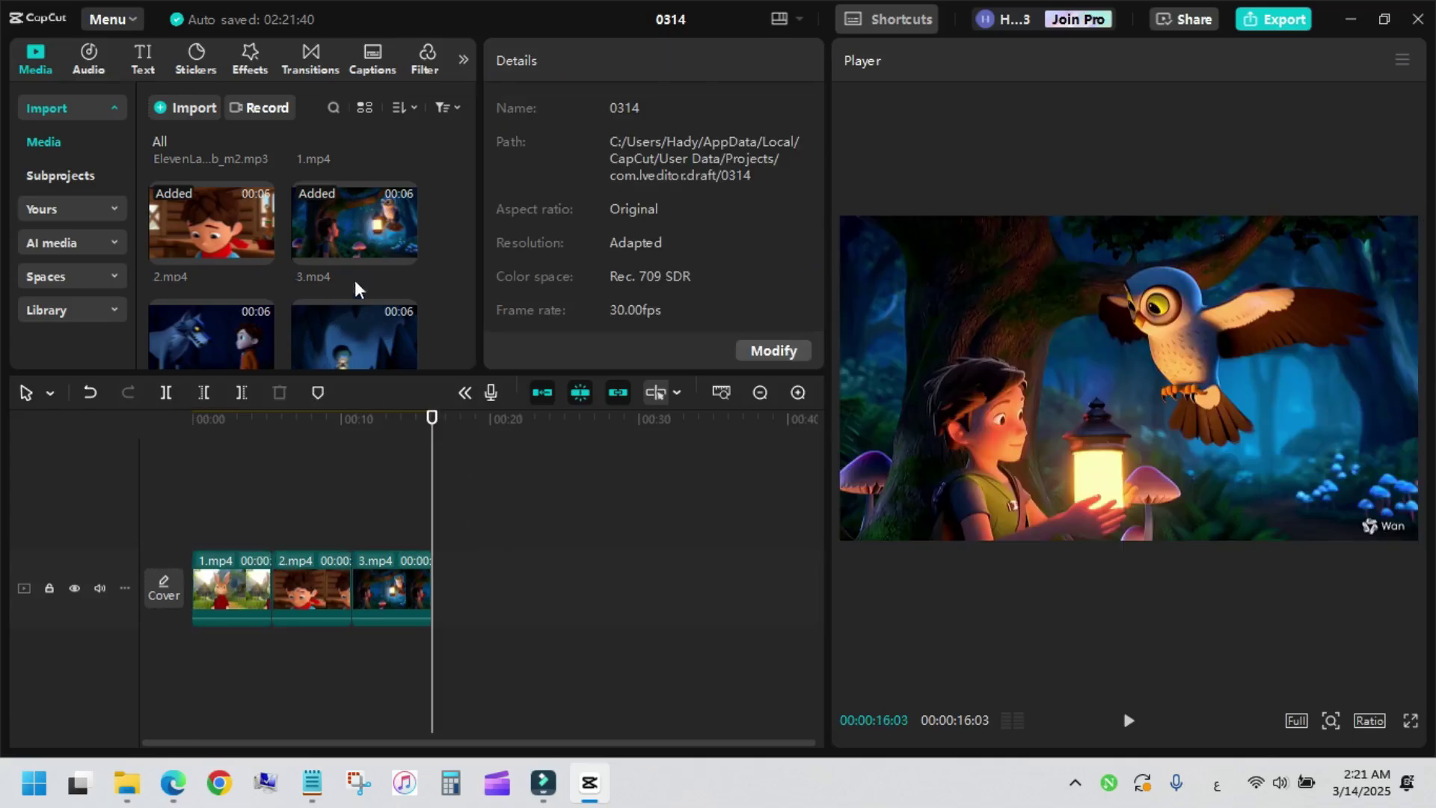
{"action": "scroll", "coordinate": [416, 283], "scroll_direction": "down", "scroll_amount": 5}
{"action": "left_click", "coordinate": [262, 307]}
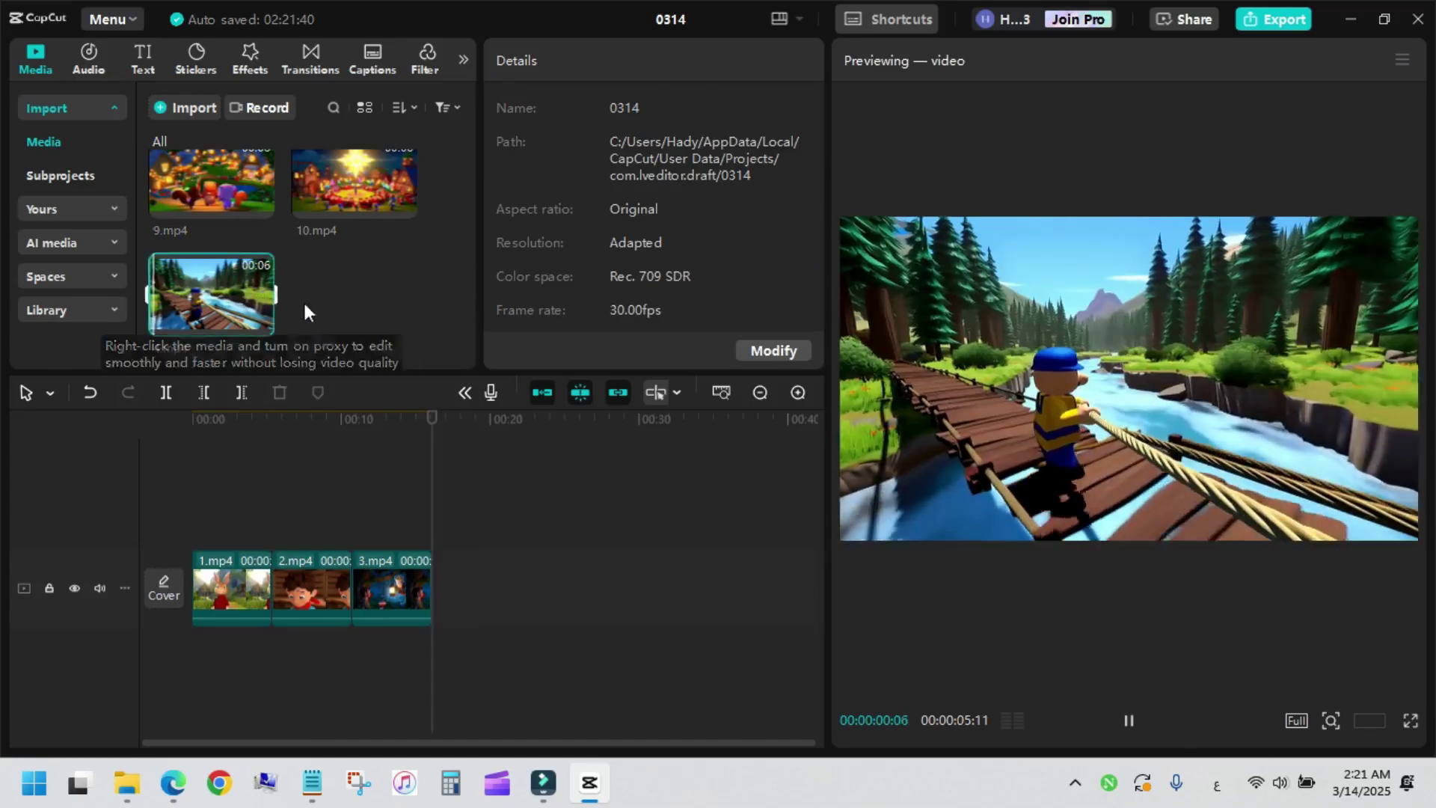
{"action": "scroll", "coordinate": [357, 319], "scroll_direction": "up", "scroll_amount": 3}
{"action": "left_click", "coordinate": [224, 247]}
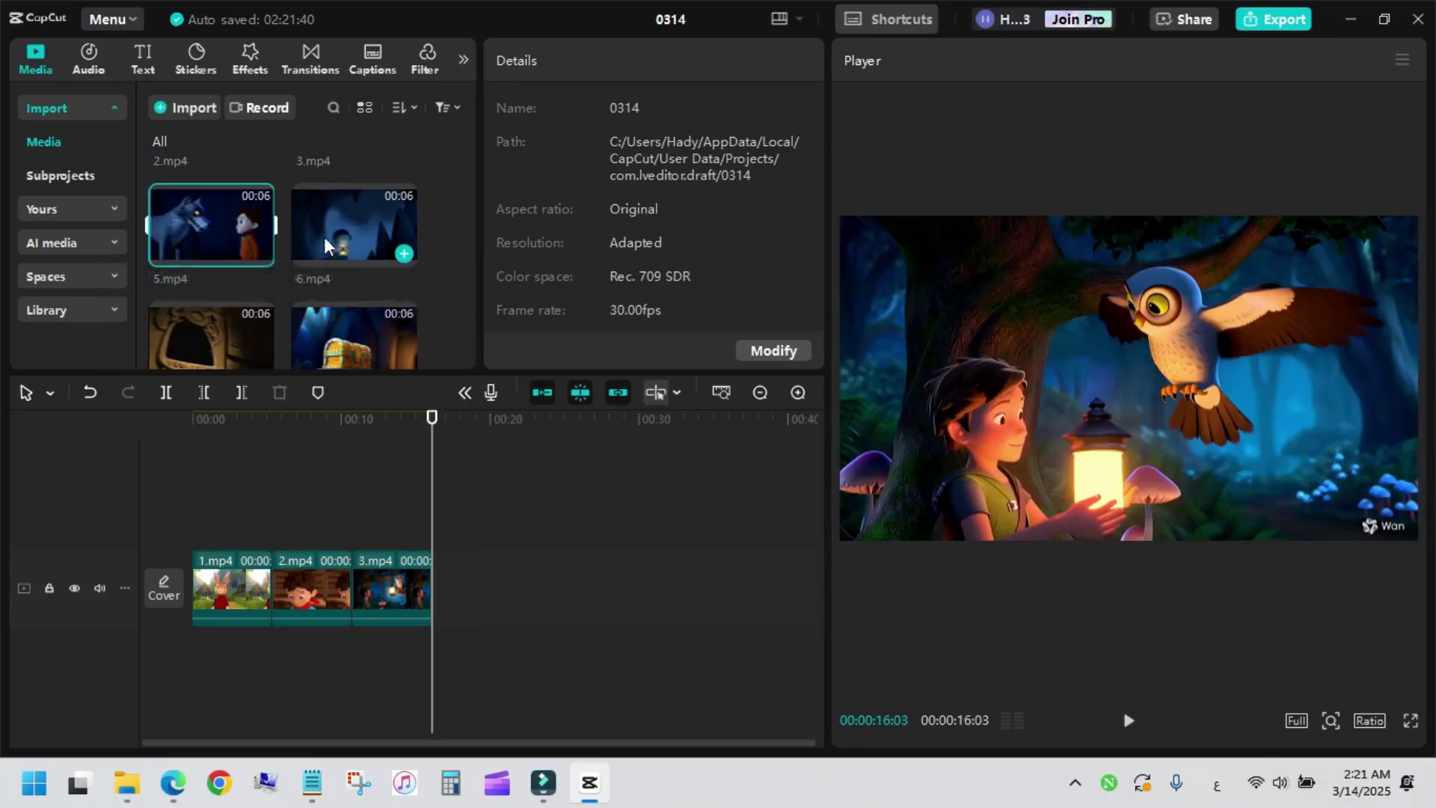
{"action": "scroll", "coordinate": [228, 271], "scroll_direction": "down", "scroll_amount": 2}
{"action": "scroll", "coordinate": [284, 281], "scroll_direction": "down", "scroll_amount": 1}
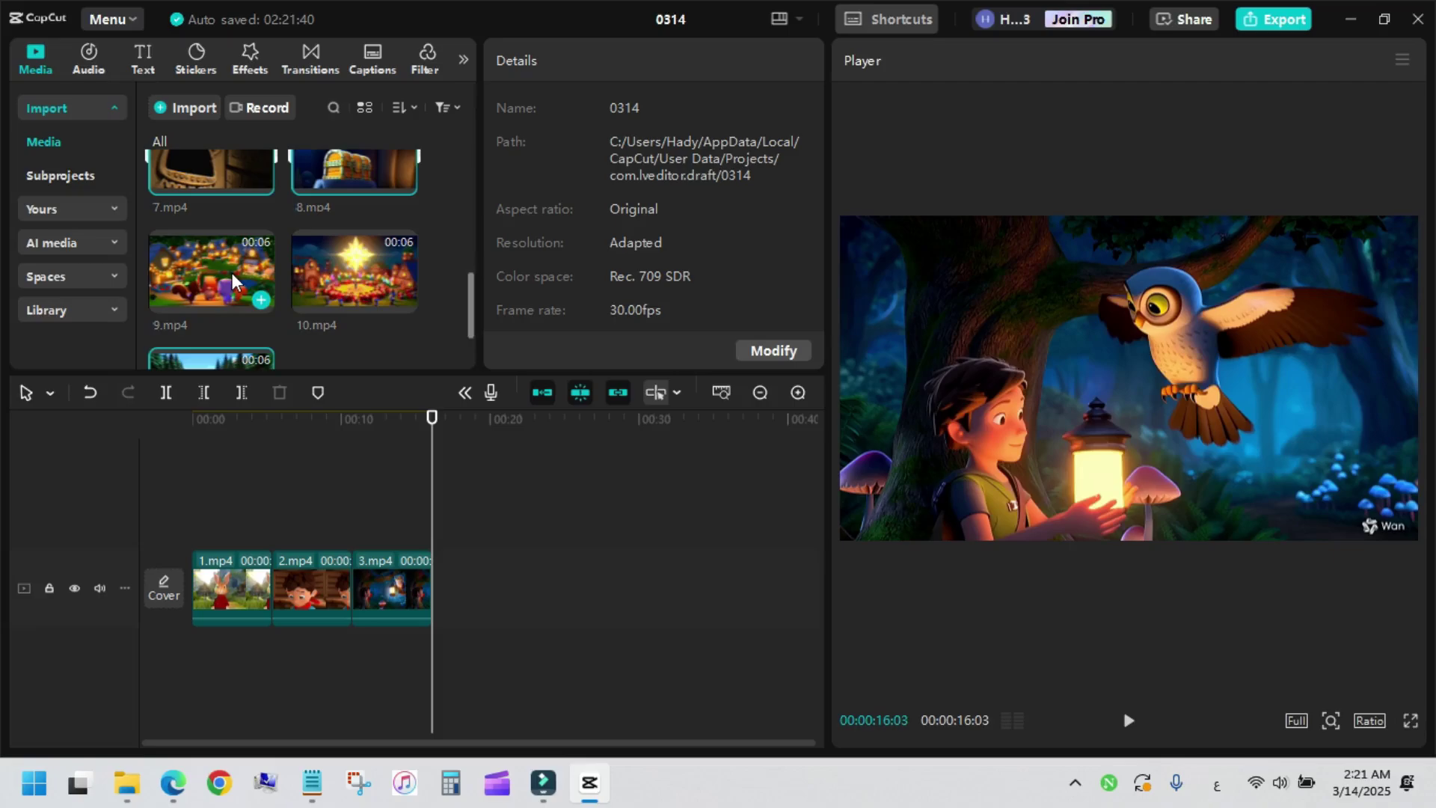
{"action": "left_click", "coordinate": [403, 300]}
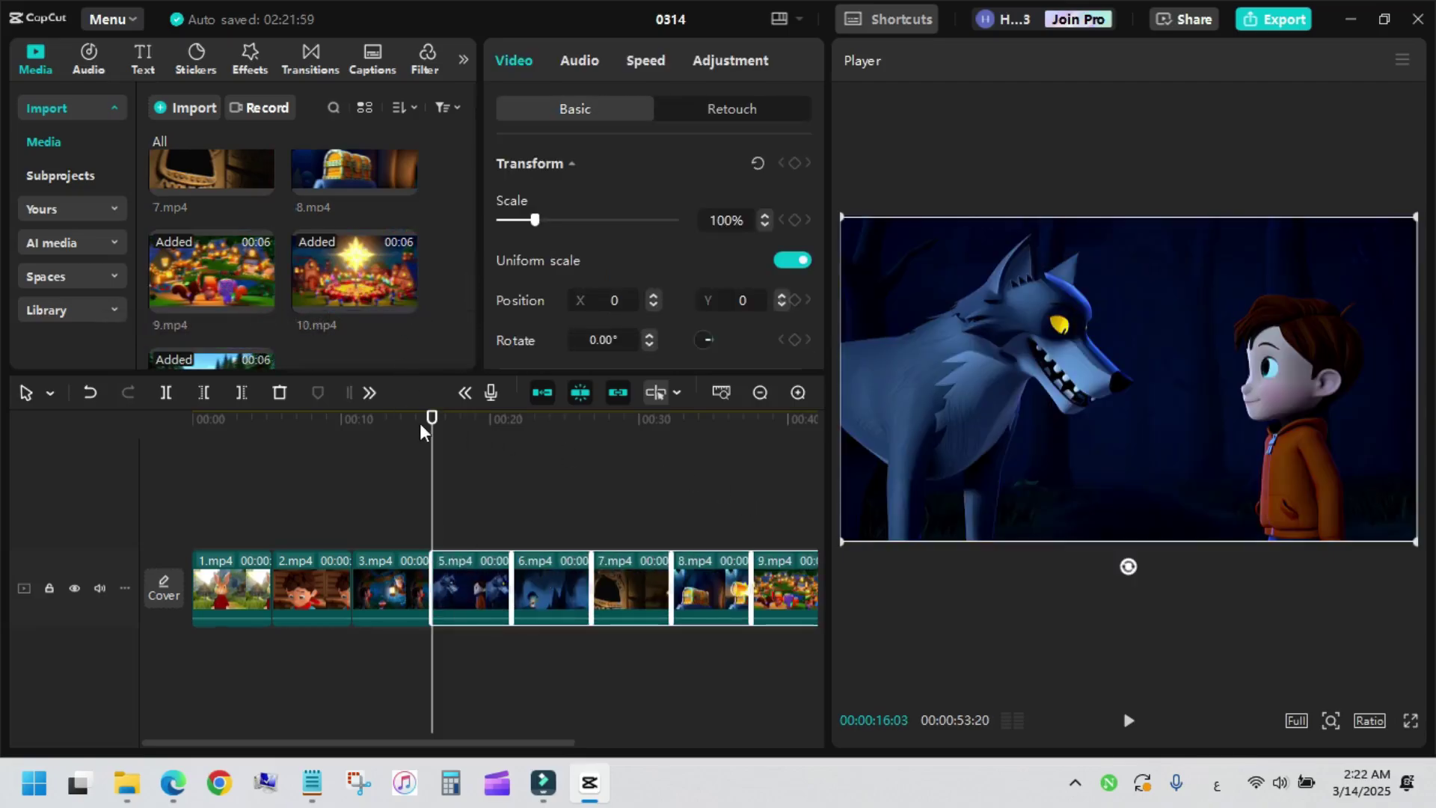
Step: Place the ElevenLabs narration MP3 on an audio track beneath the video clips, starting at 00:00
{"action": "left_click_drag", "start_coordinate": [431, 430], "coordinate": [147, 433]}
{"action": "scroll", "coordinate": [411, 273], "scroll_direction": "up", "scroll_amount": 5}
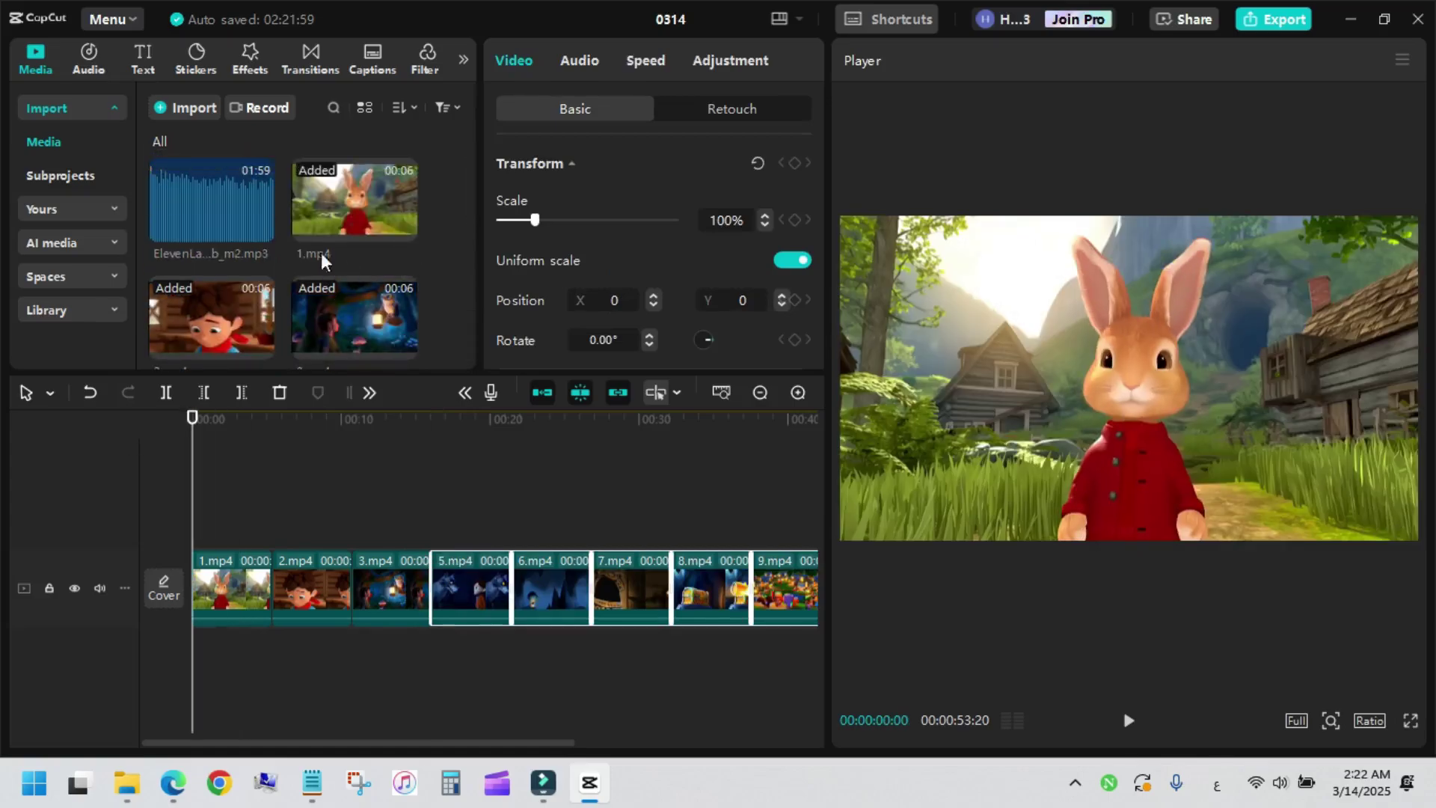
{"action": "left_click_drag", "start_coordinate": [201, 197], "coordinate": [258, 657]}
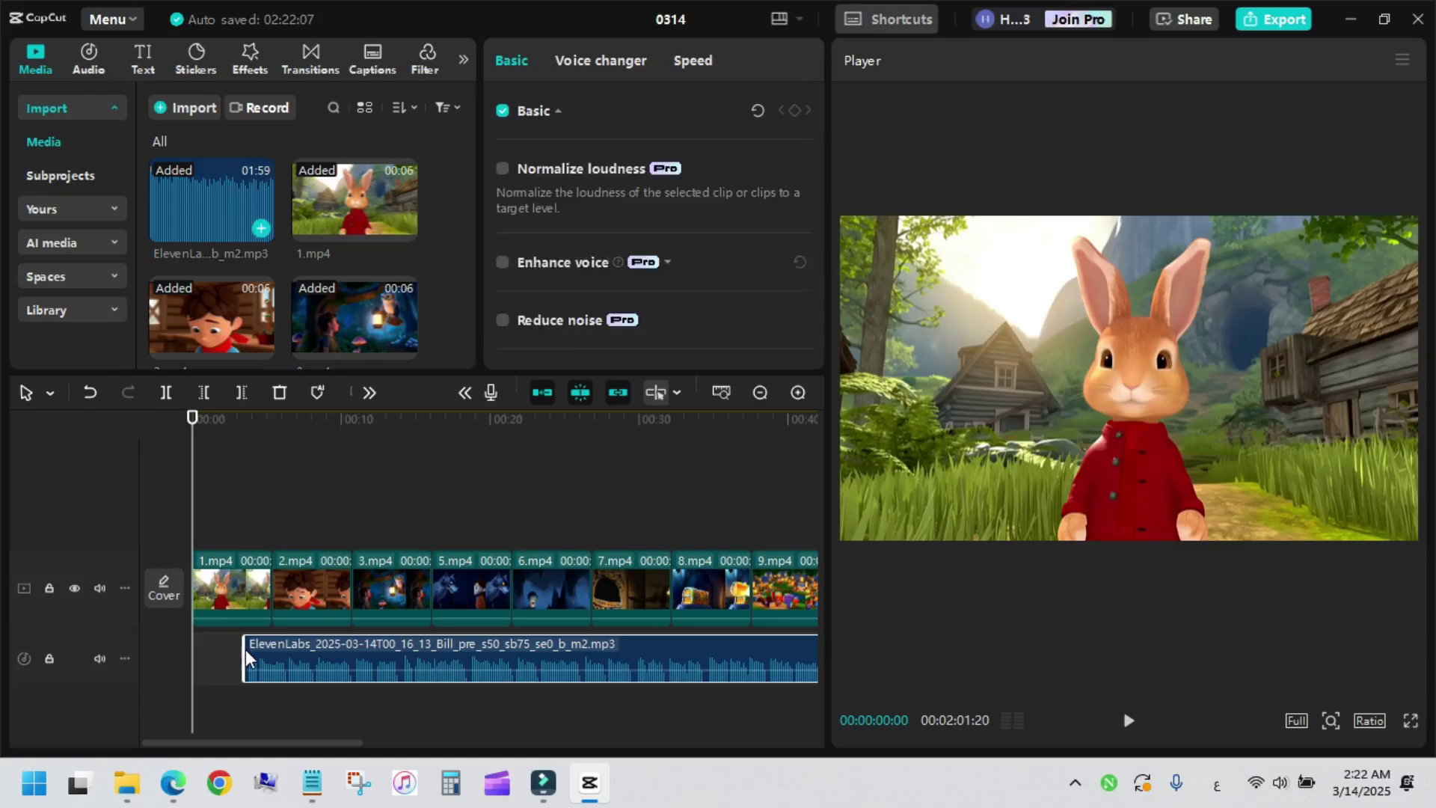
{"action": "left_click", "coordinate": [268, 508]}
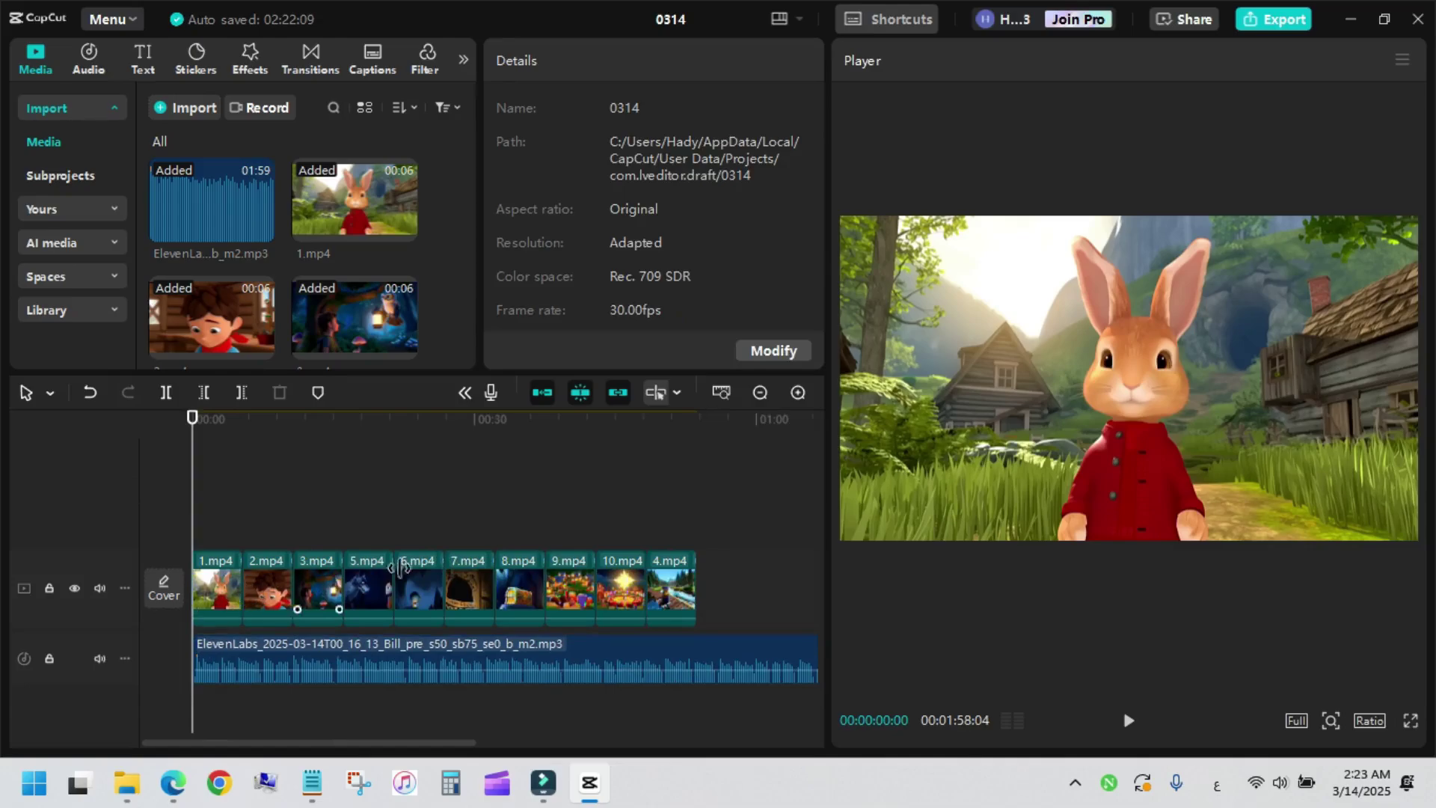
Step: Select all ten video clips and set their speed to 0.46x so they span the narration's length
{"action": "left_click_drag", "start_coordinate": [206, 515], "coordinate": [715, 627]}
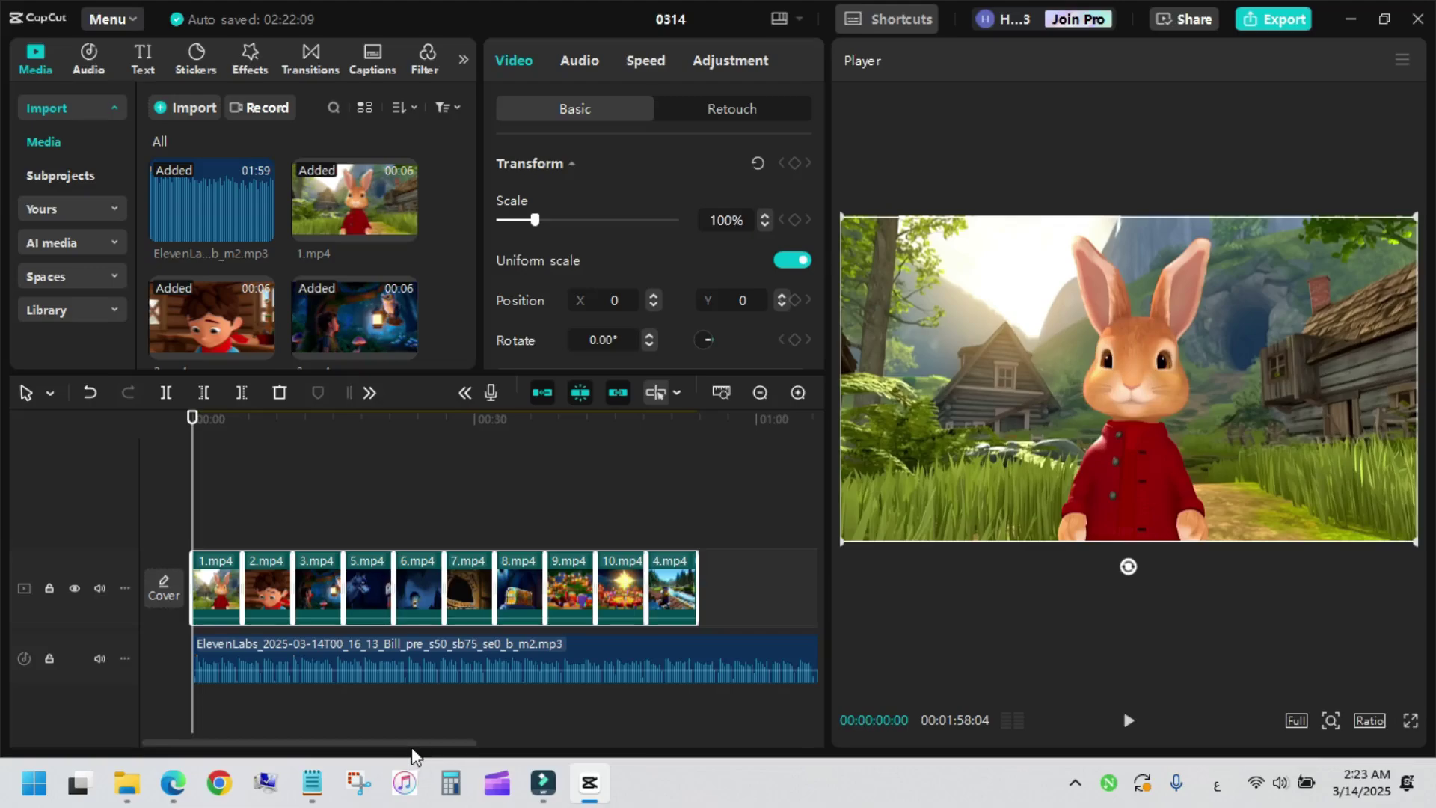
{"action": "left_click_drag", "start_coordinate": [406, 745], "coordinate": [344, 716]}
{"action": "left_click", "coordinate": [740, 503]}
{"action": "left_click", "coordinate": [648, 569]}
{"action": "key", "text": "ctrl+a"}
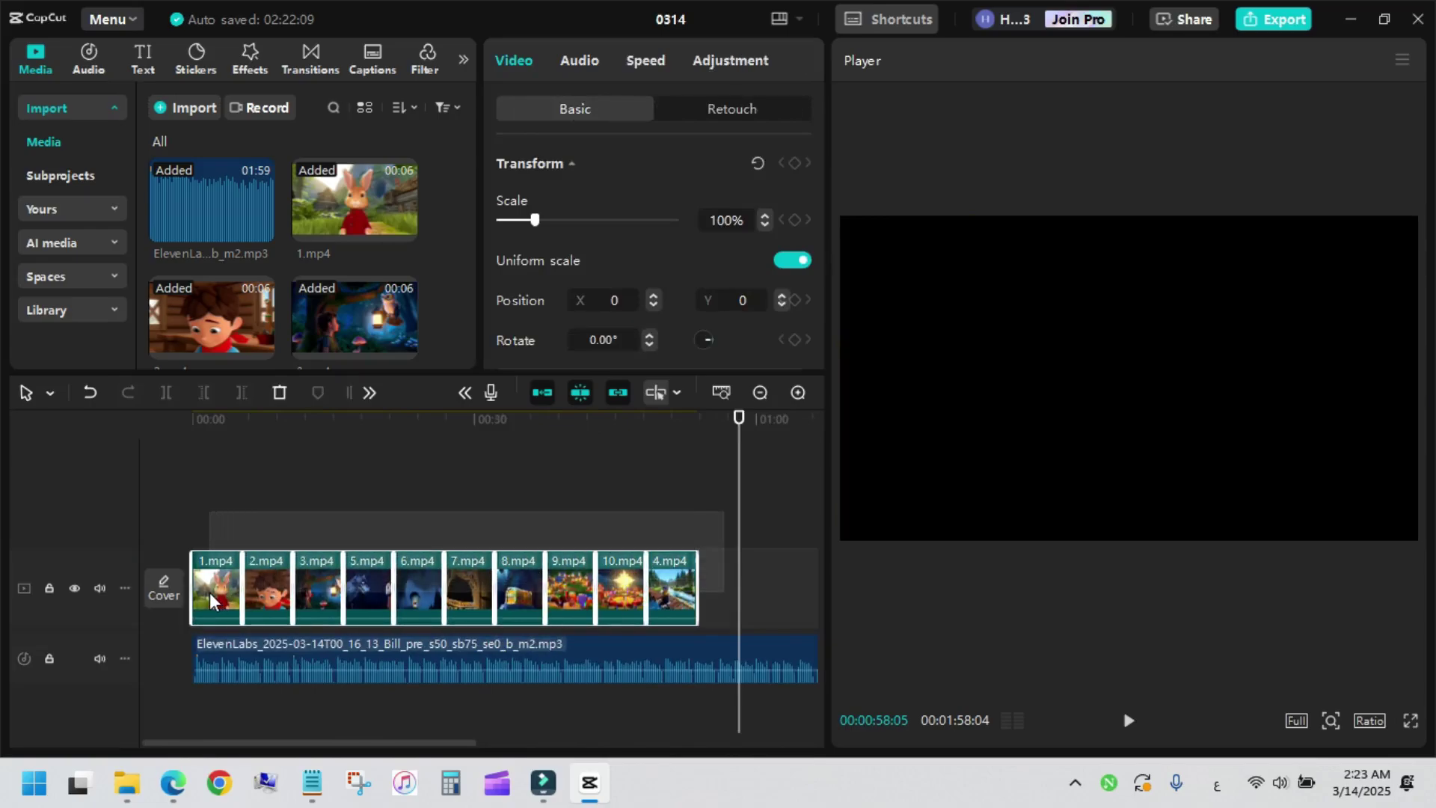
{"action": "left_click", "coordinate": [642, 63]}
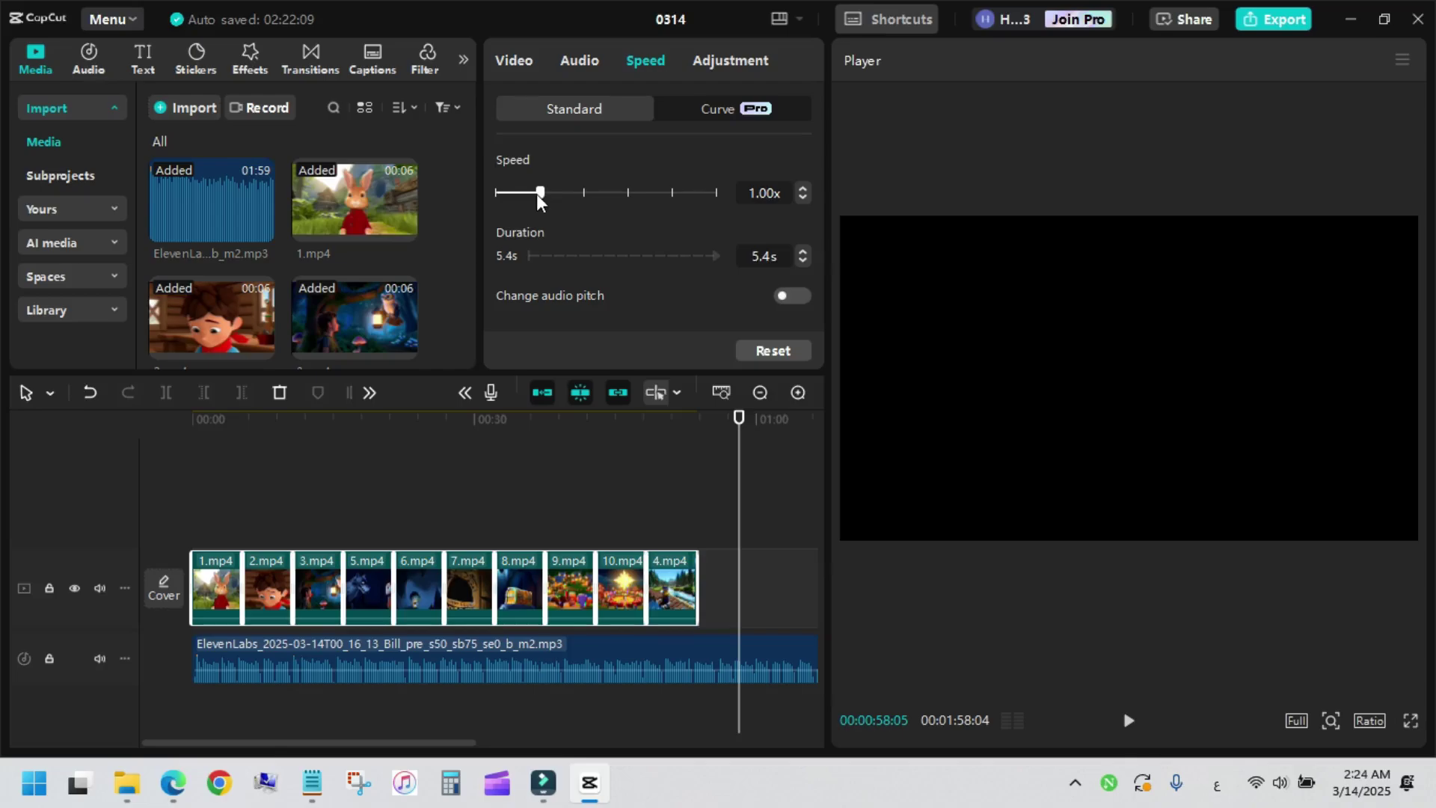
{"action": "mouse_move", "coordinate": [546, 196]}
{"action": "left_mouse_down"}
{"action": "mouse_move", "coordinate": [584, 197]}
{"action": "mouse_move", "coordinate": [526, 195]}
{"action": "left_mouse_up"}
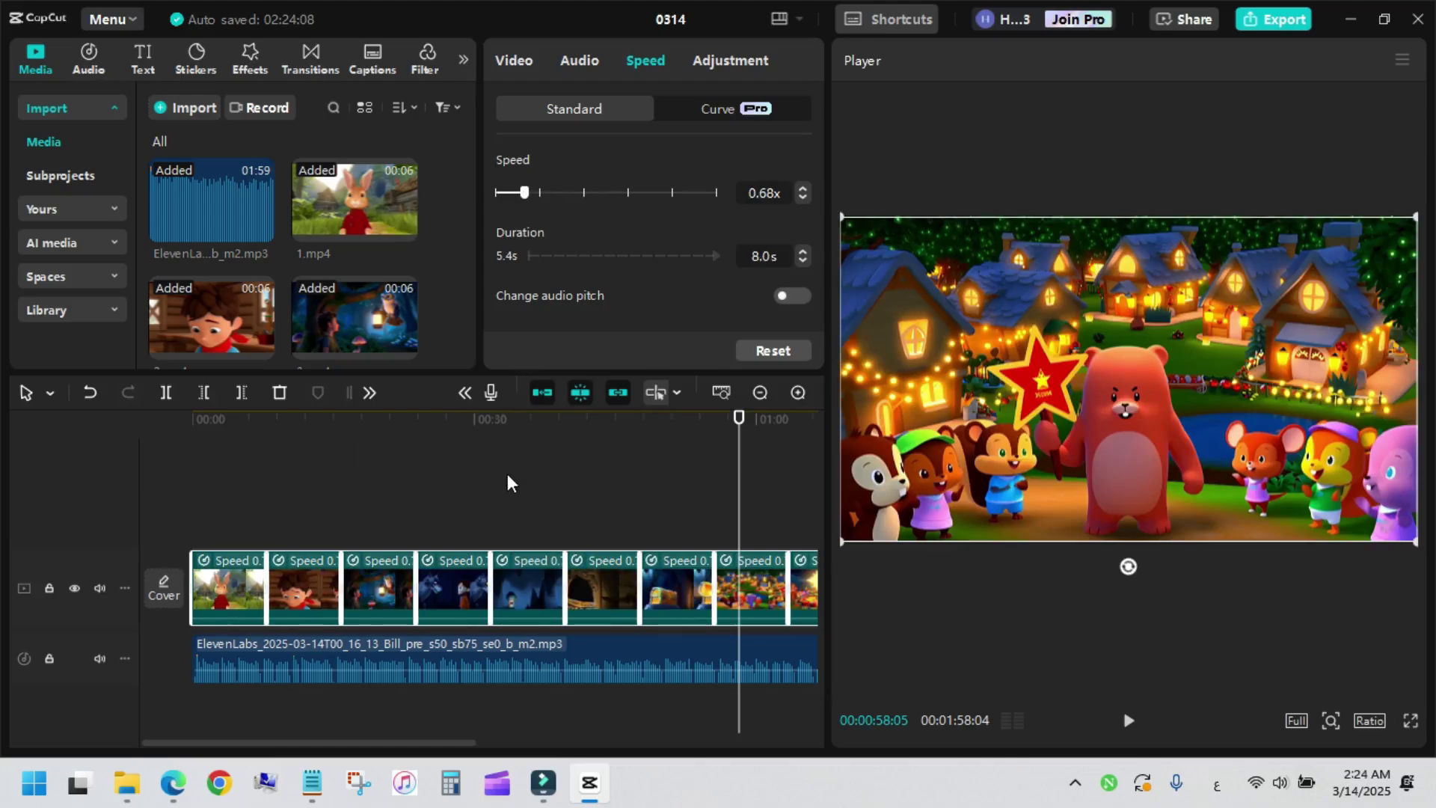
{"action": "scroll", "coordinate": [503, 486], "scroll_direction": "down", "scroll_amount": 5}
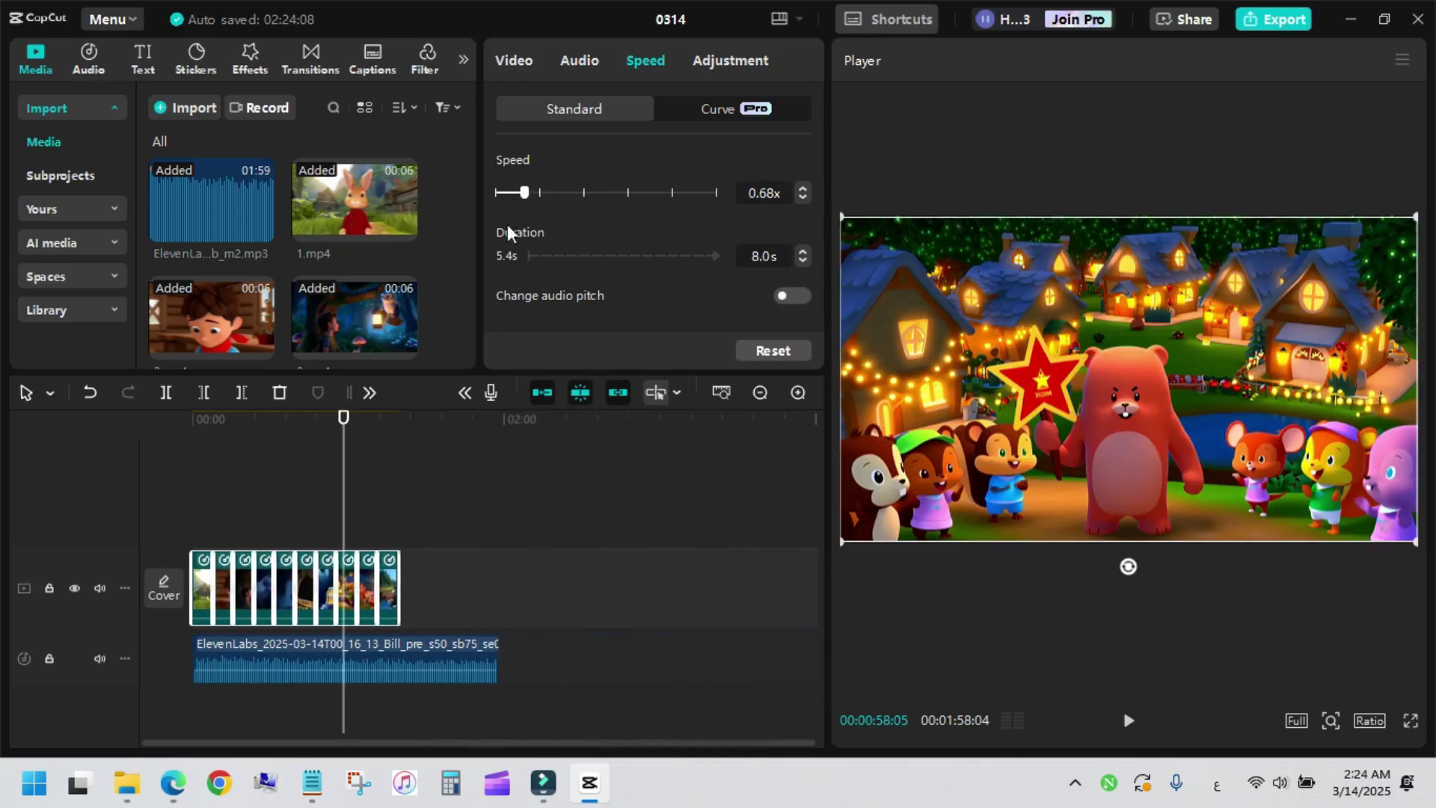
{"action": "left_click", "coordinate": [516, 200]}
{"action": "left_click_drag", "start_coordinate": [515, 206], "coordinate": [521, 213]}
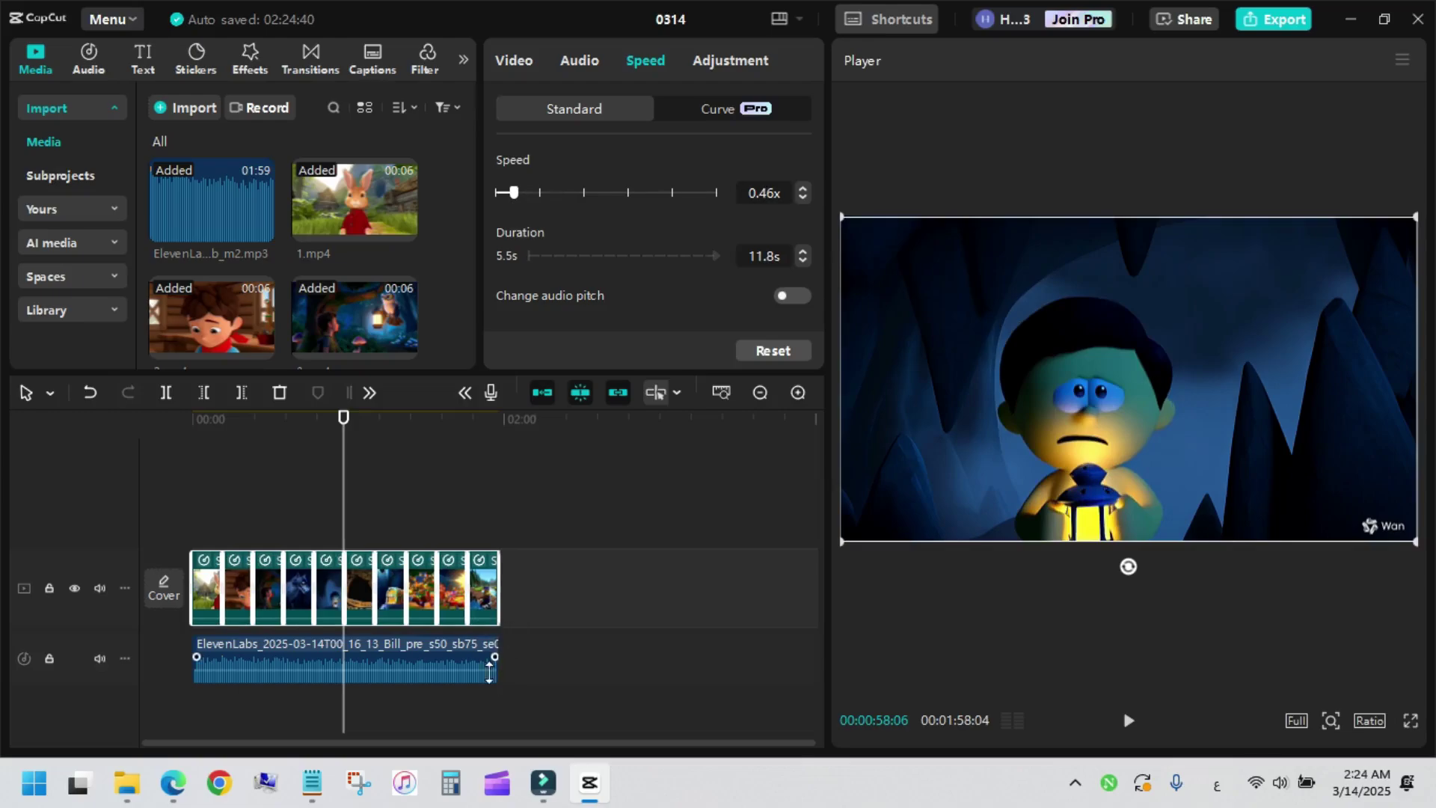
Step: Scrub through the timeline from start to end to check the slowed clips against the narration
{"action": "left_click", "coordinate": [366, 422]}
{"action": "left_click_drag", "start_coordinate": [366, 422], "coordinate": [500, 435]}
{"action": "key", "text": "Home"}
{"action": "scroll", "coordinate": [429, 515], "scroll_direction": "up", "scroll_amount": 3}
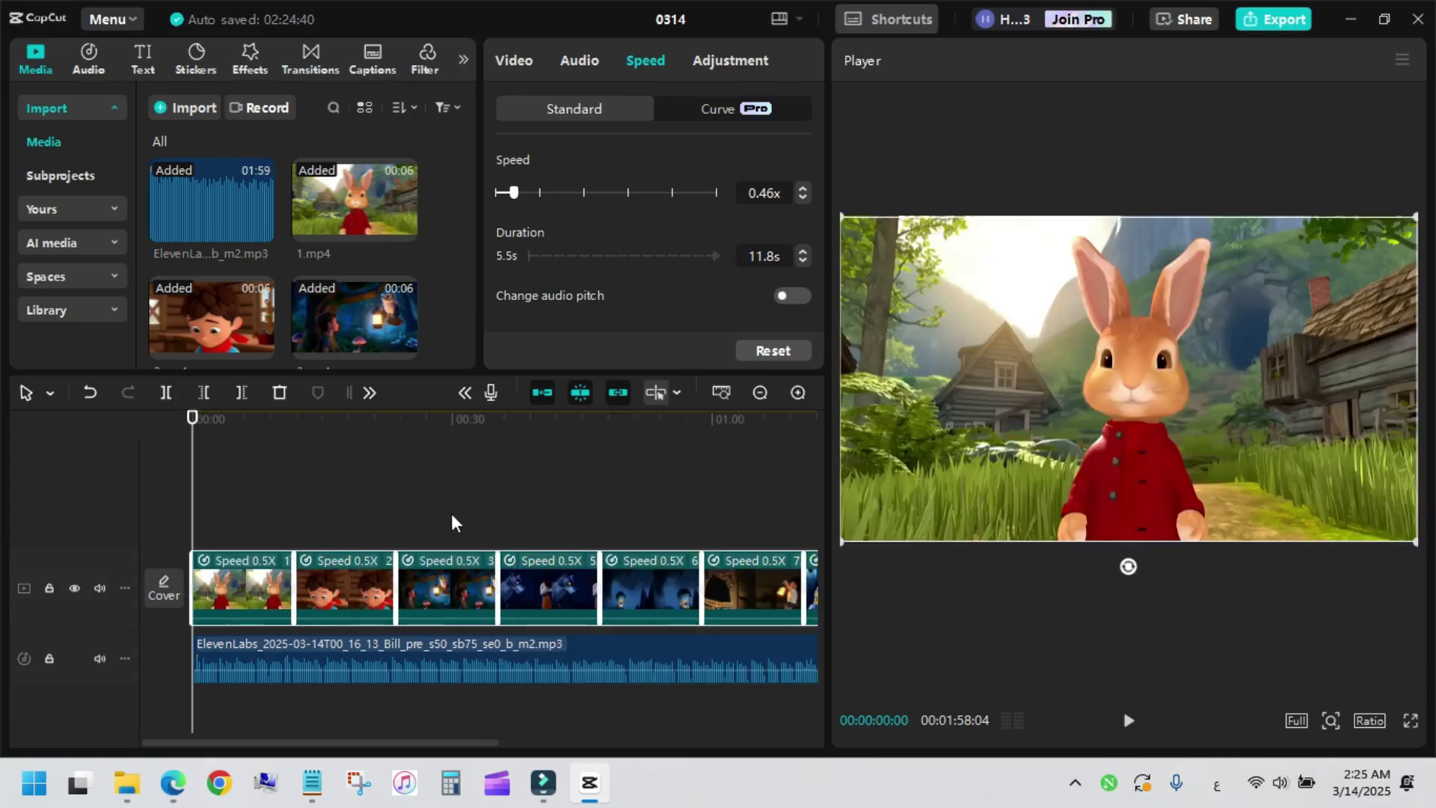
{"action": "left_click_drag", "start_coordinate": [193, 424], "coordinate": [815, 426]}
{"action": "left_click_drag", "start_coordinate": [615, 435], "coordinate": [62, 438]}
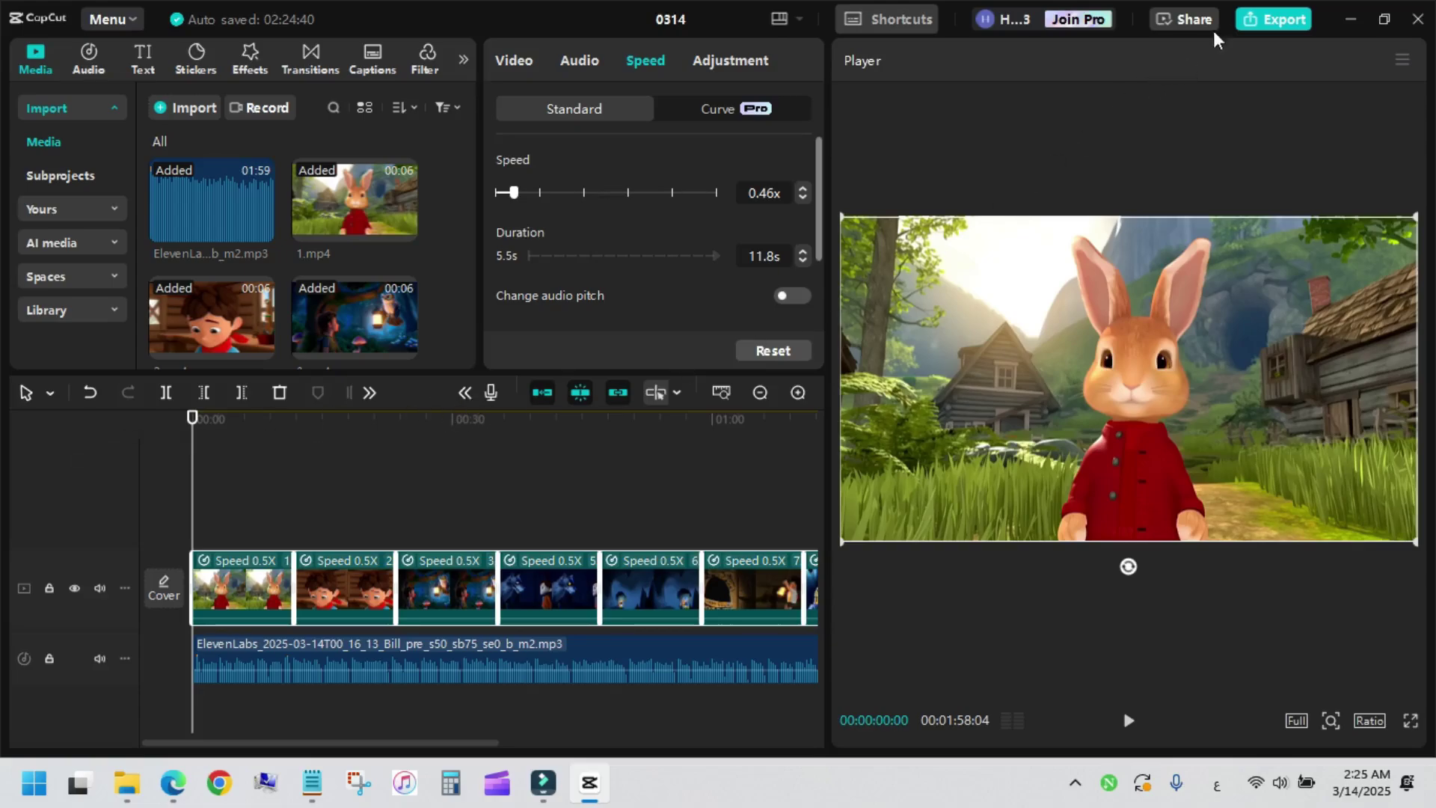
Step: Export the video under the name فيديو ذكاء اصطماعي and play the exported file from the desktop
{"action": "left_click", "coordinate": [1263, 24]}
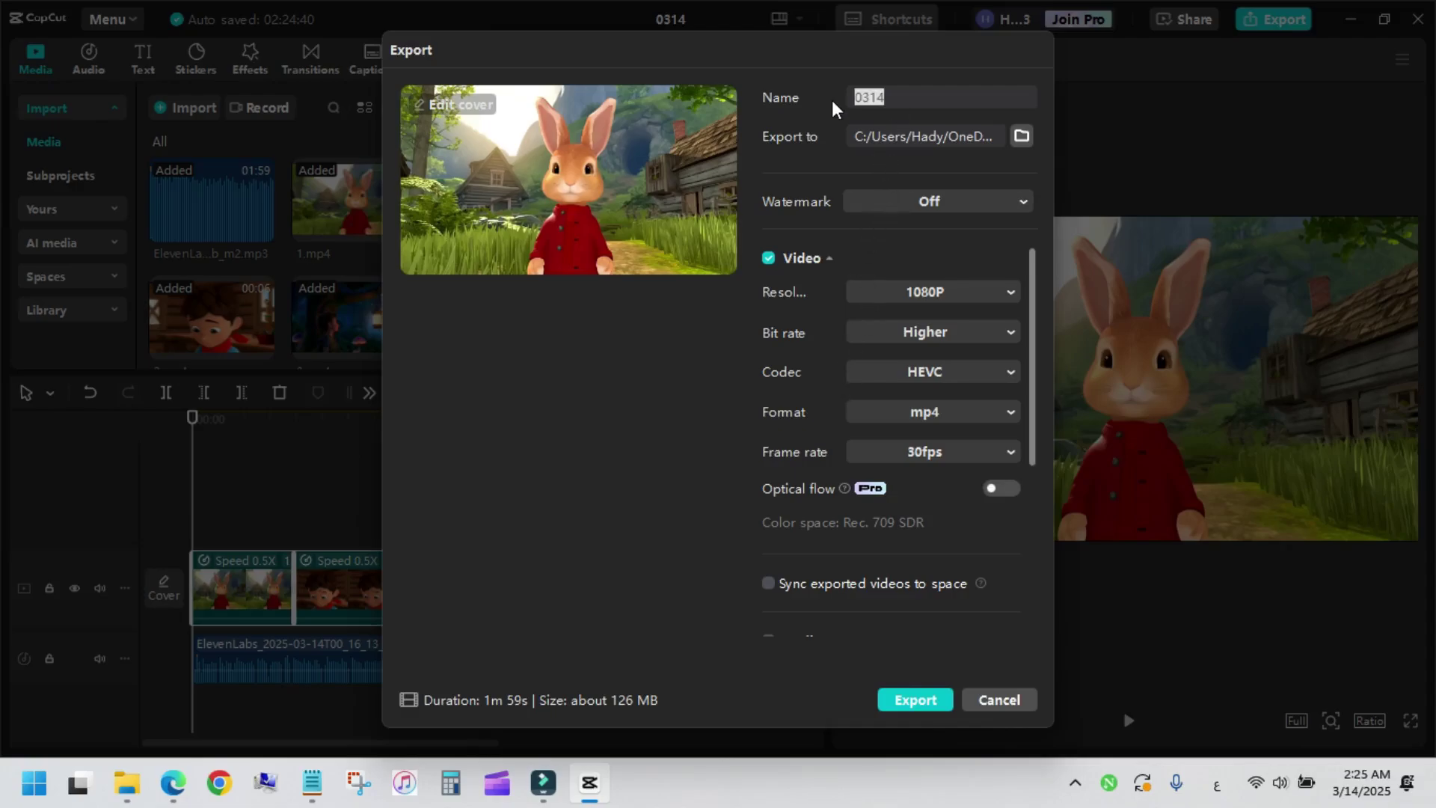
{"action": "key", "text": "BackSpace"}
{"action": "type", "text": "فيديو ذكاء اصطناعي"}
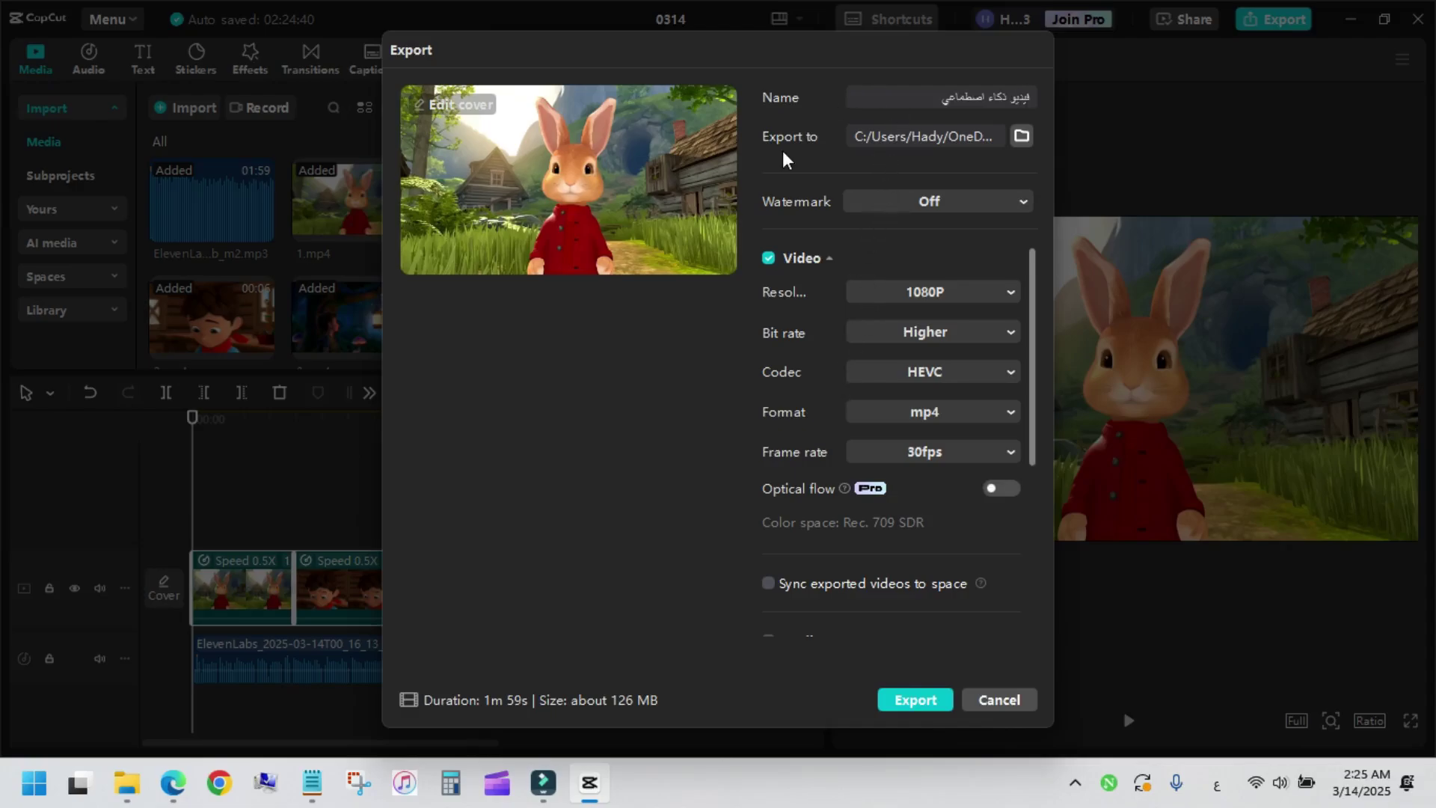
{"action": "key", "text": "ctrl+z"}
{"action": "key", "text": "ctrl+z"}
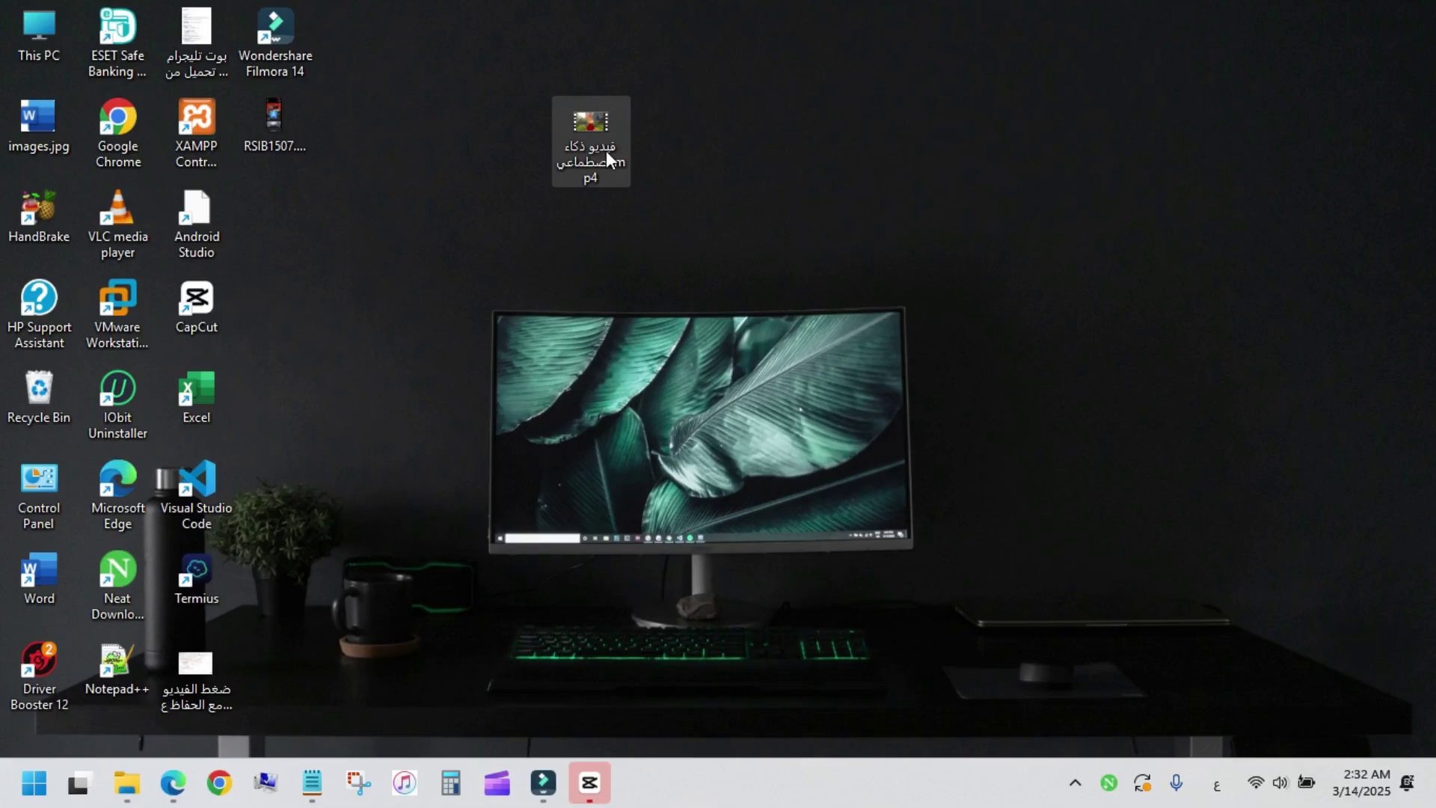
{"action": "double_click", "coordinate": [606, 151]}
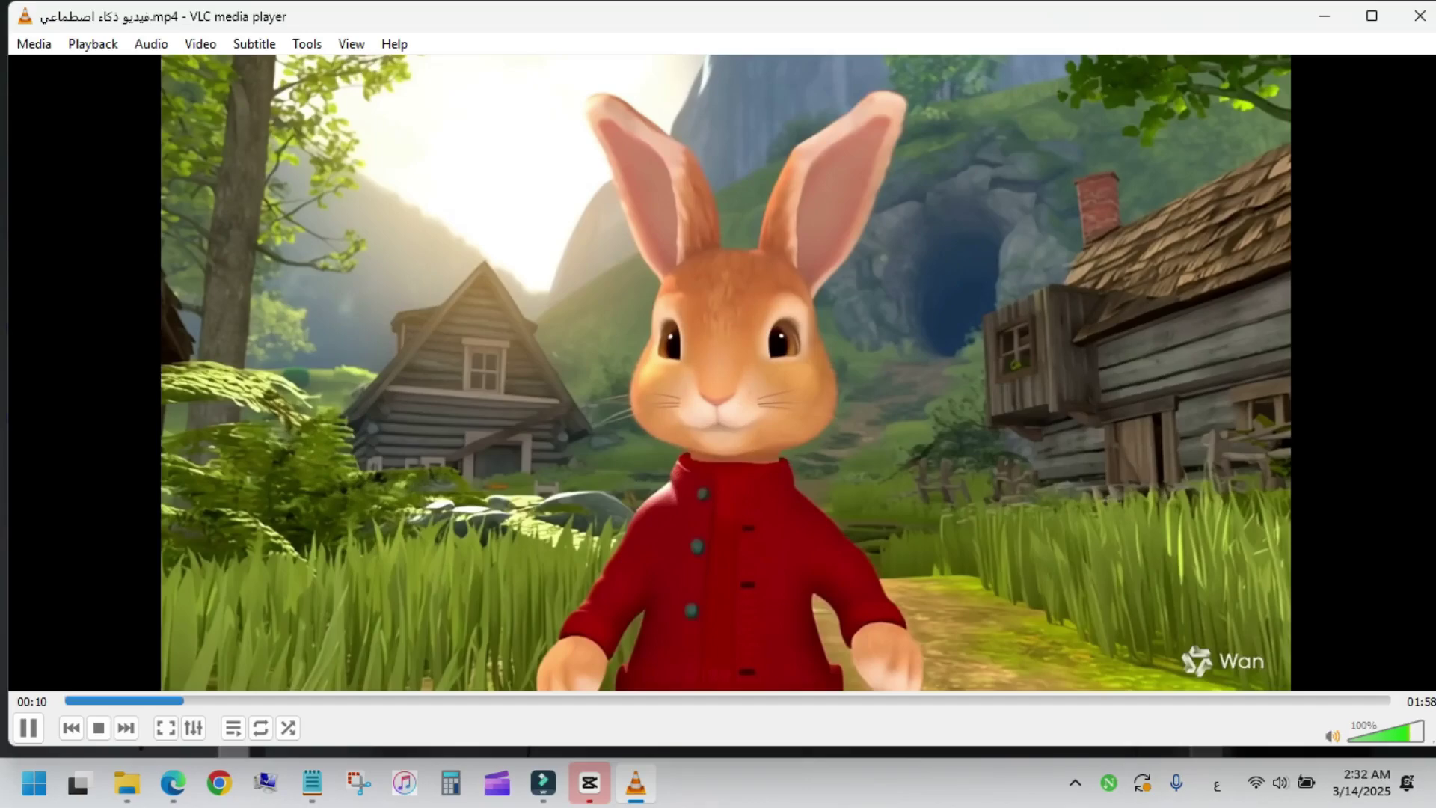